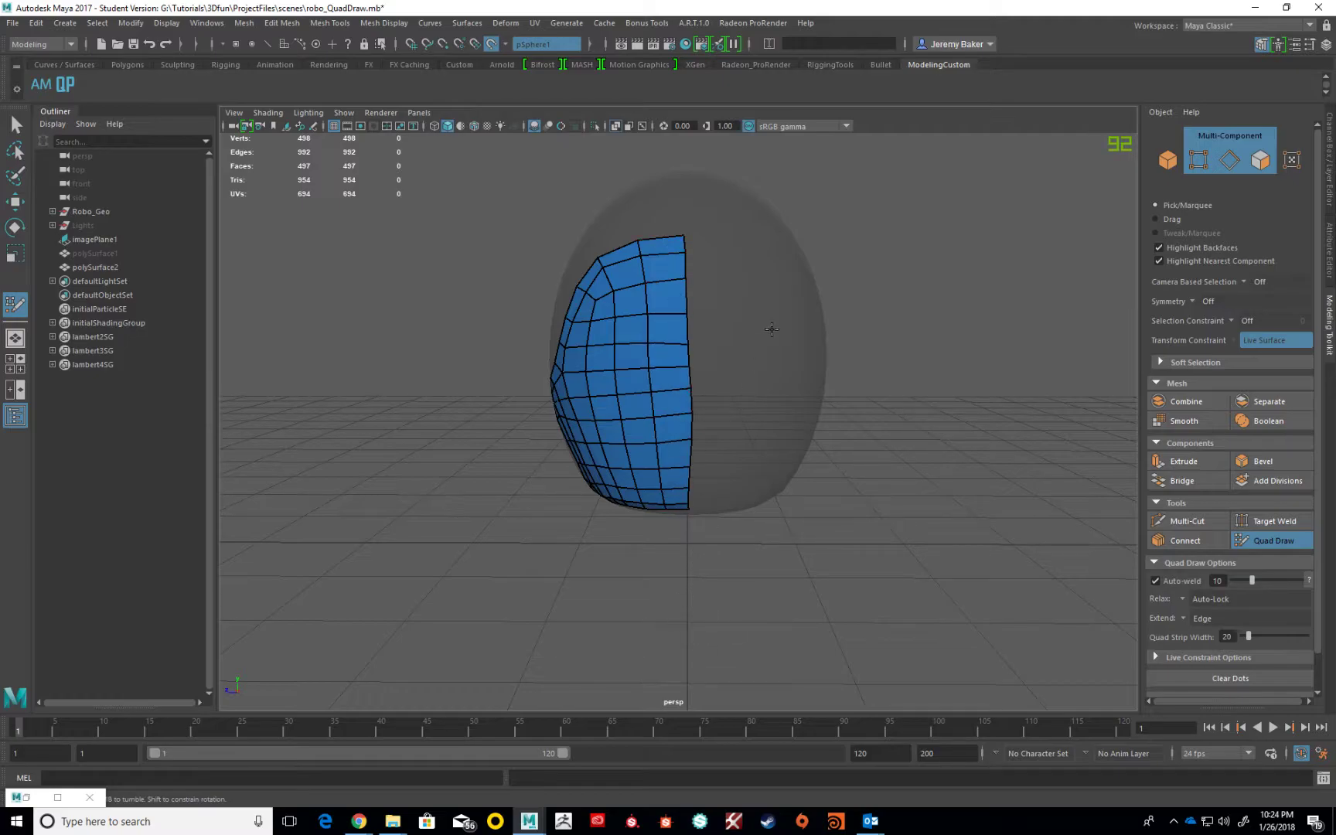
- Turn off the live surface and select the border vertices along the open centre edge of the half mesh
{"action": "left_click", "coordinate": [491, 45]}
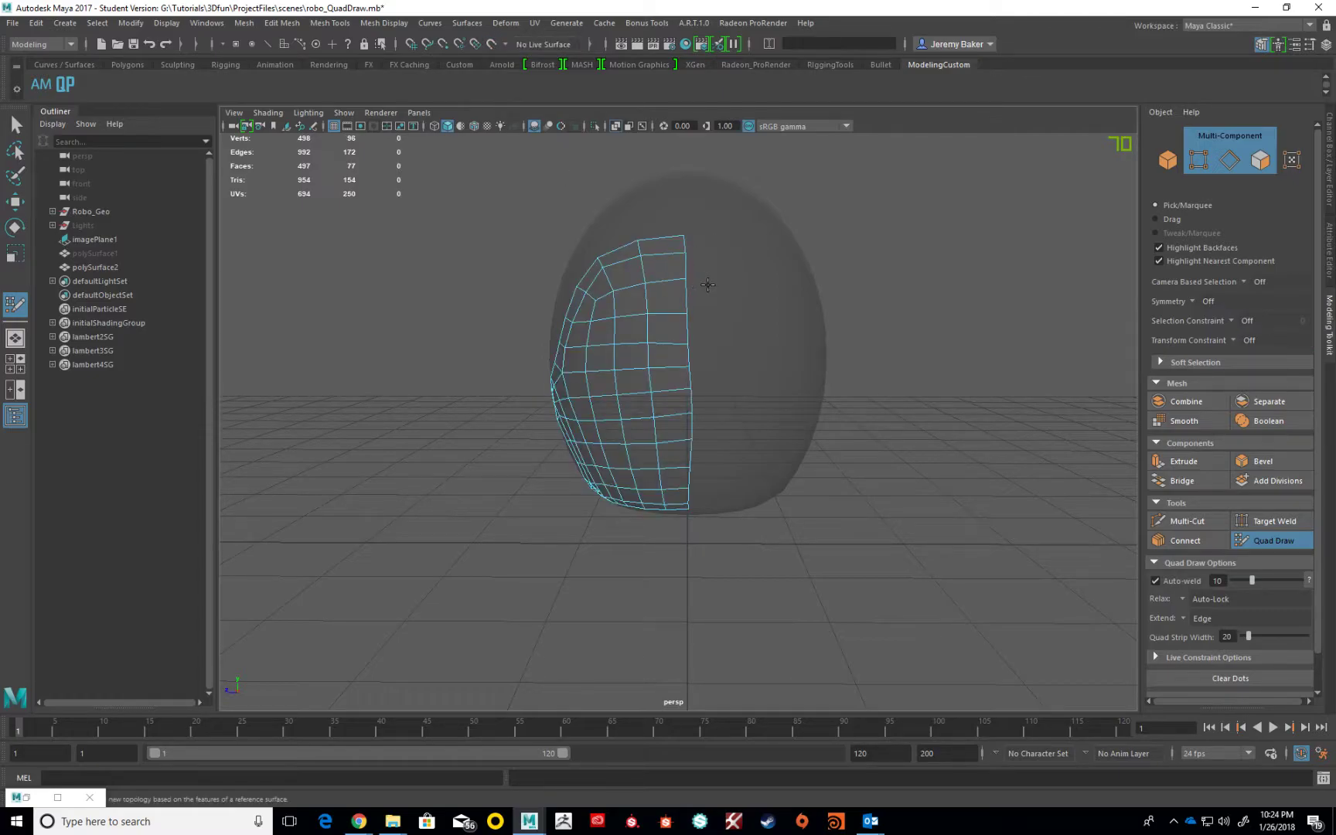
{"action": "key", "text": "w"}
{"action": "right_click_drag", "start_coordinate": [683, 251], "coordinate": [667, 217]}
{"action": "left_click_drag", "start_coordinate": [668, 217], "coordinate": [774, 549]}
{"action": "left_click", "coordinate": [774, 549]}
{"action": "left_click_drag", "start_coordinate": [674, 215], "coordinate": [770, 527]}
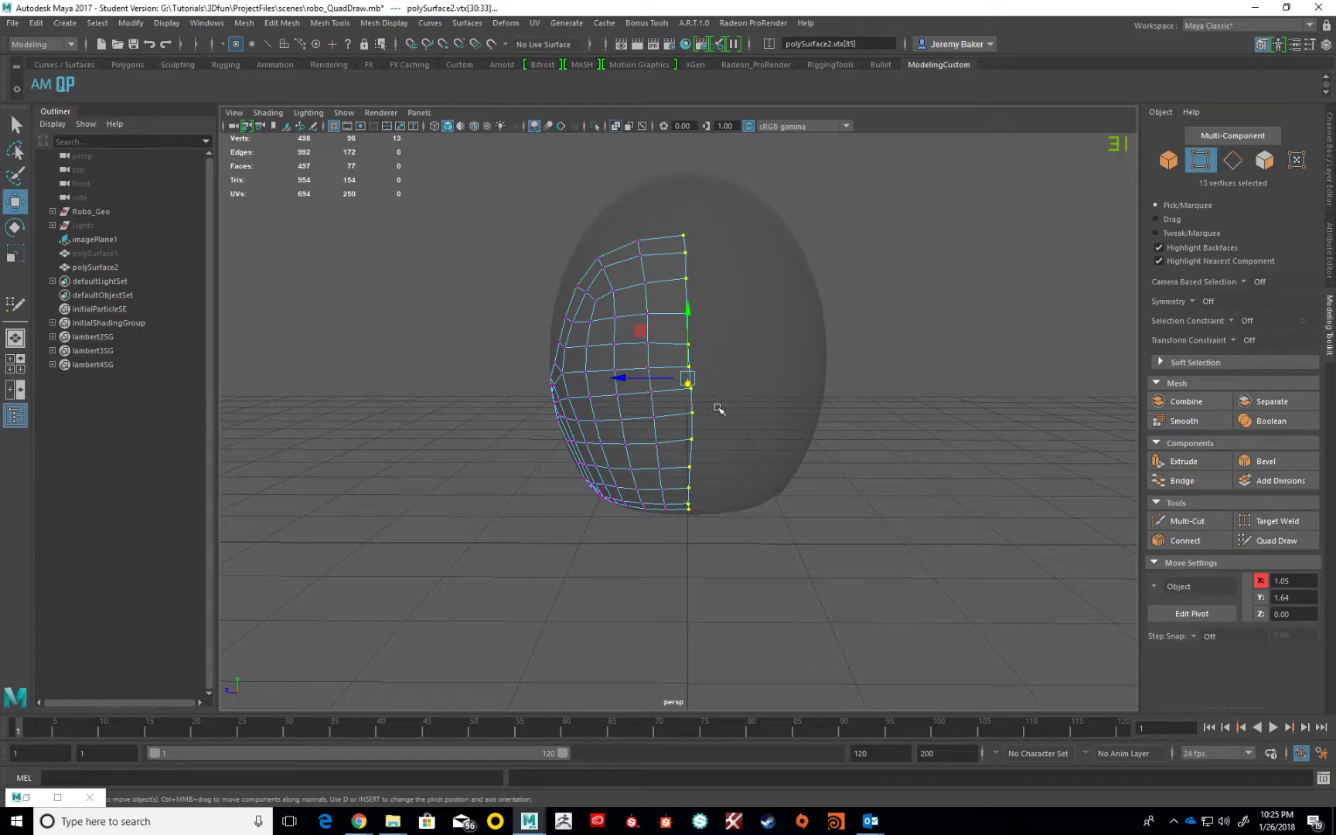
- In the orthographic side view, shift the selected border vertices along Z slightly away from the centre line
{"action": "left_click", "coordinate": [418, 113]}
{"action": "mouse_move", "coordinate": [472, 154]}
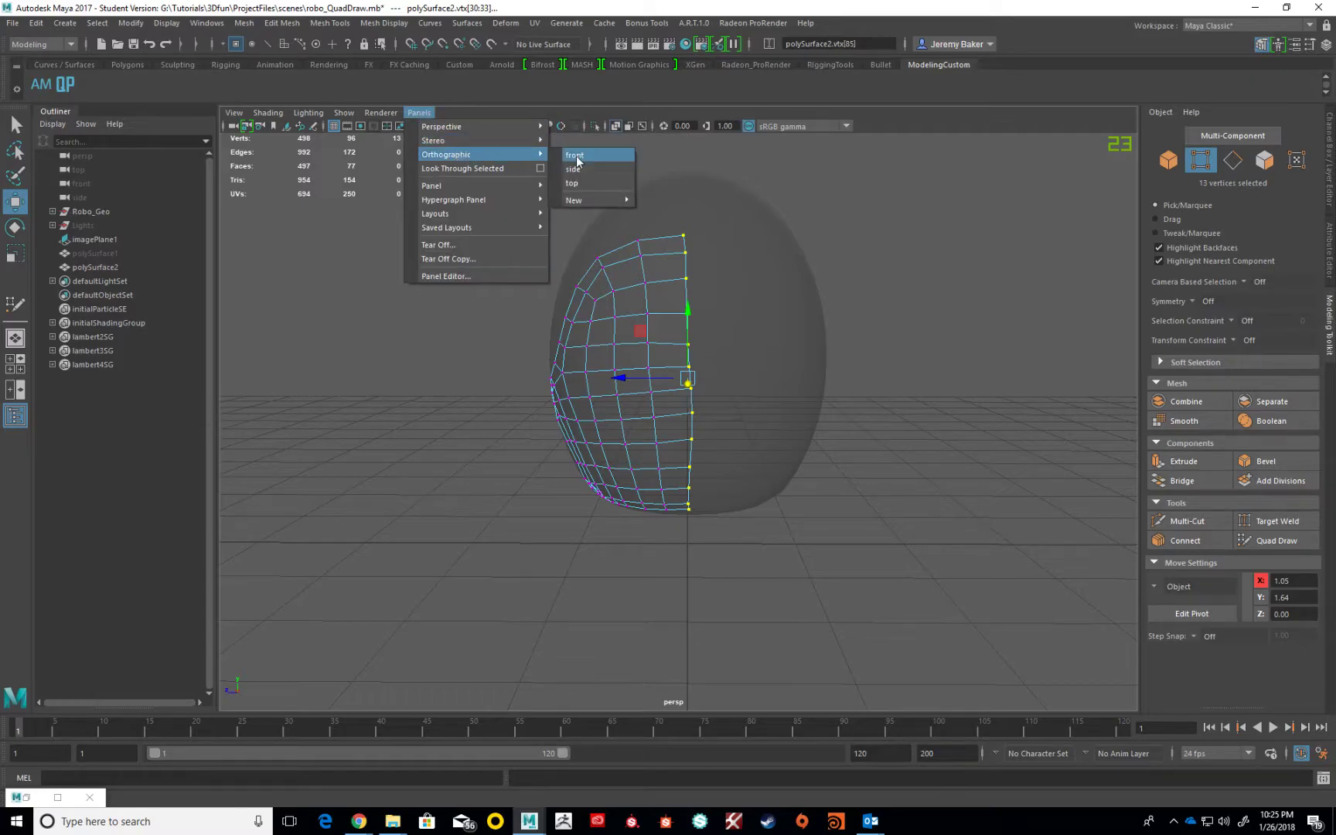
{"action": "left_click", "coordinate": [580, 167]}
{"action": "scroll", "coordinate": [690, 376], "scroll_direction": "up", "scroll_amount": 3}
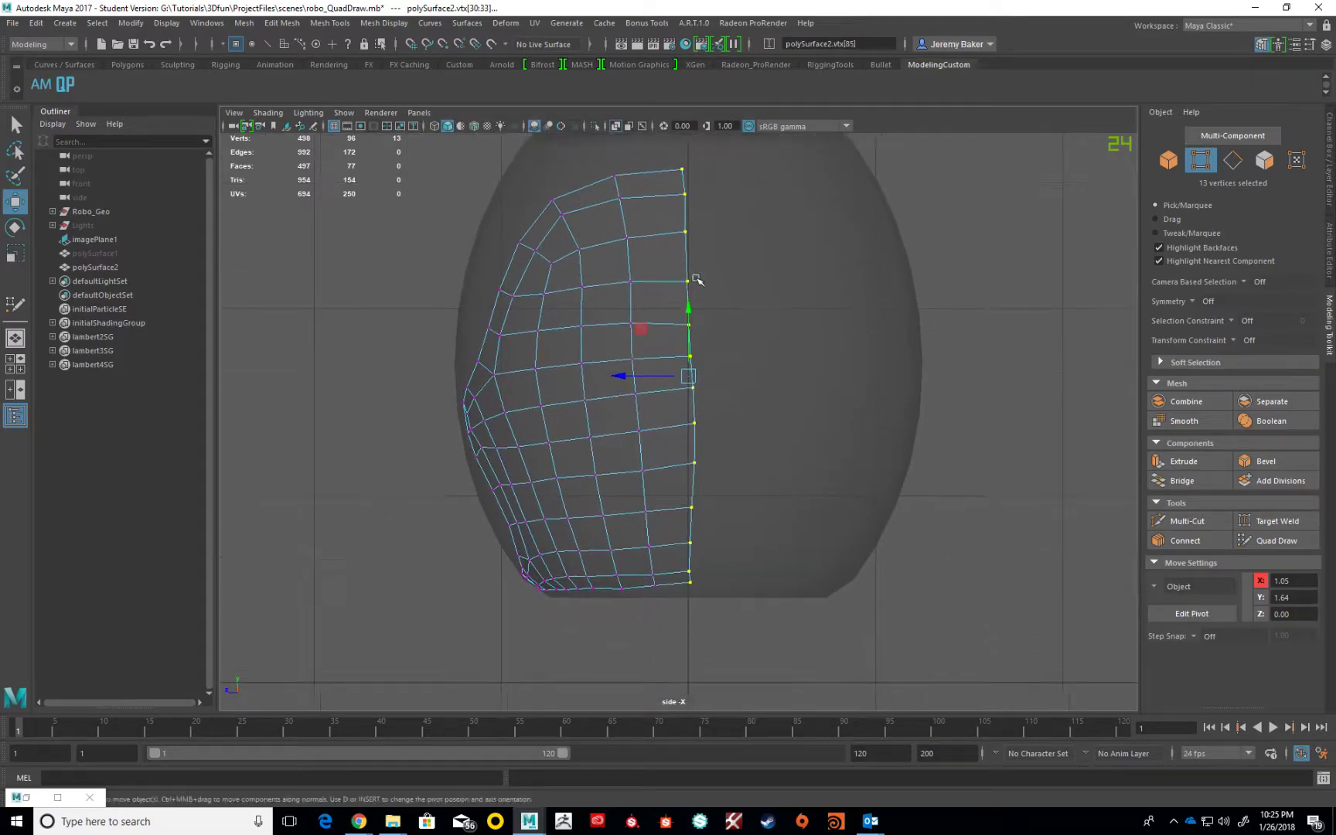
{"action": "left_click_drag", "start_coordinate": [648, 377], "coordinate": [632, 377]}
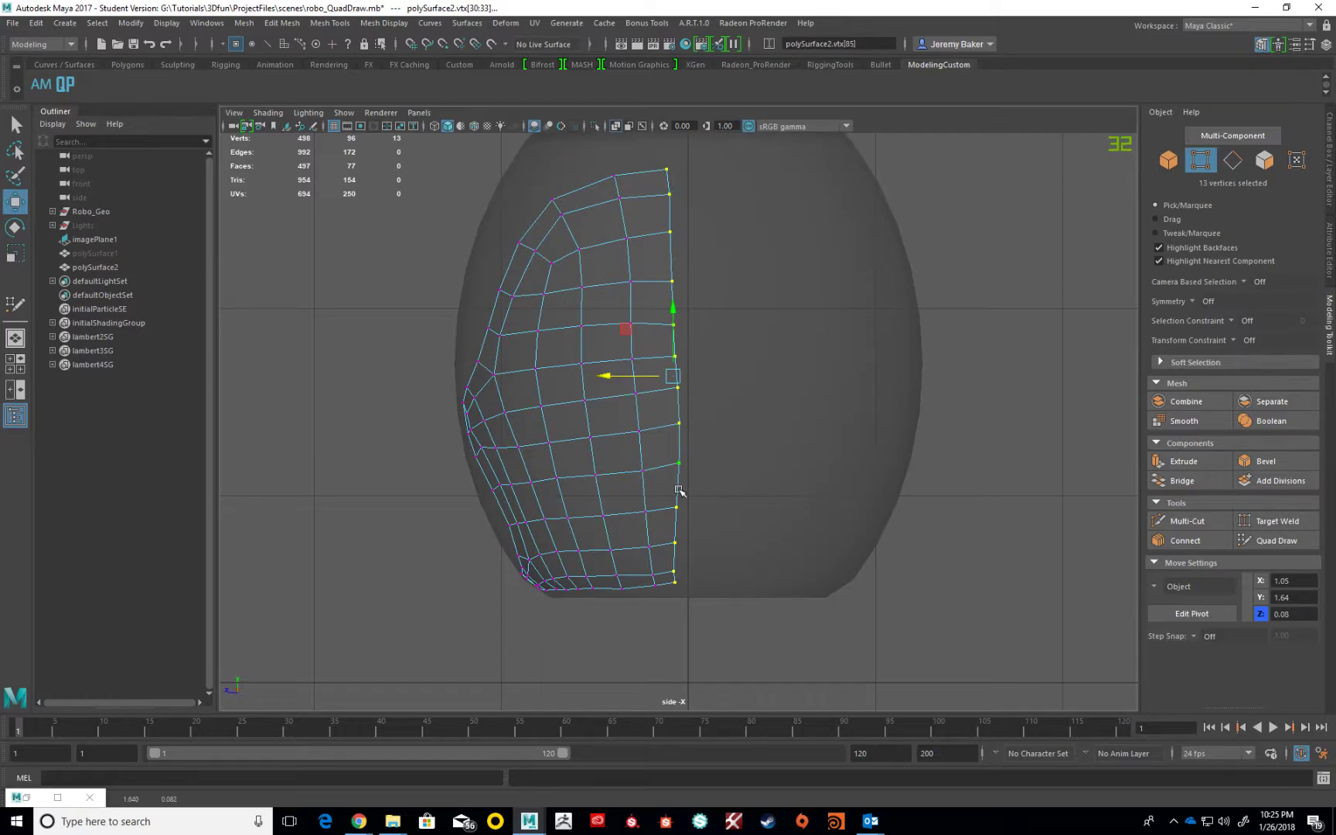
- Try moving a single centre-edge vertex along Z, and undo that move
{"action": "left_click", "coordinate": [681, 423]}
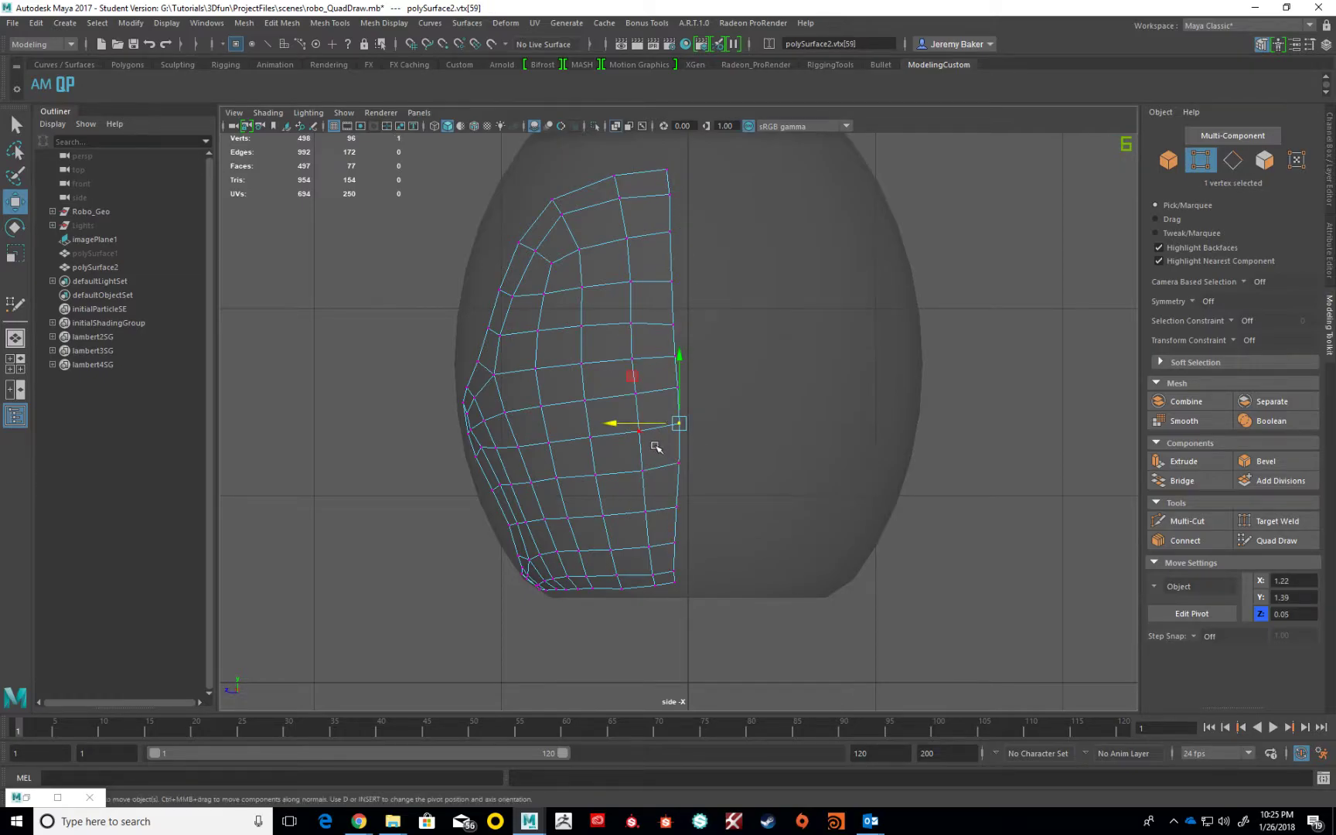
{"action": "left_click_drag", "start_coordinate": [616, 425], "coordinate": [611, 426]}
{"action": "key", "text": "ctrl+z"}
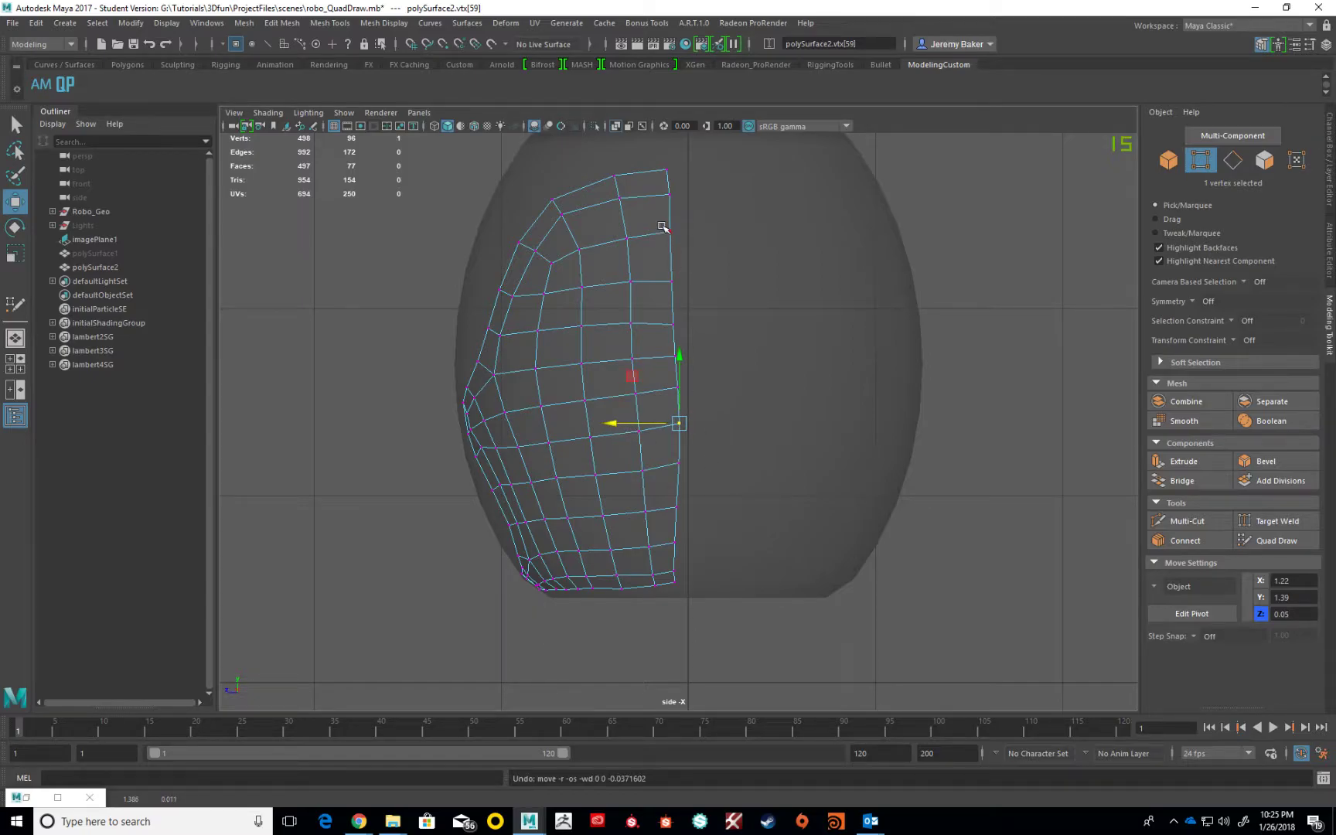
- Reselect the column of centre-edge vertices and scale it flat along Z into a straight vertical line
{"action": "left_click_drag", "start_coordinate": [656, 151], "coordinate": [841, 593]}
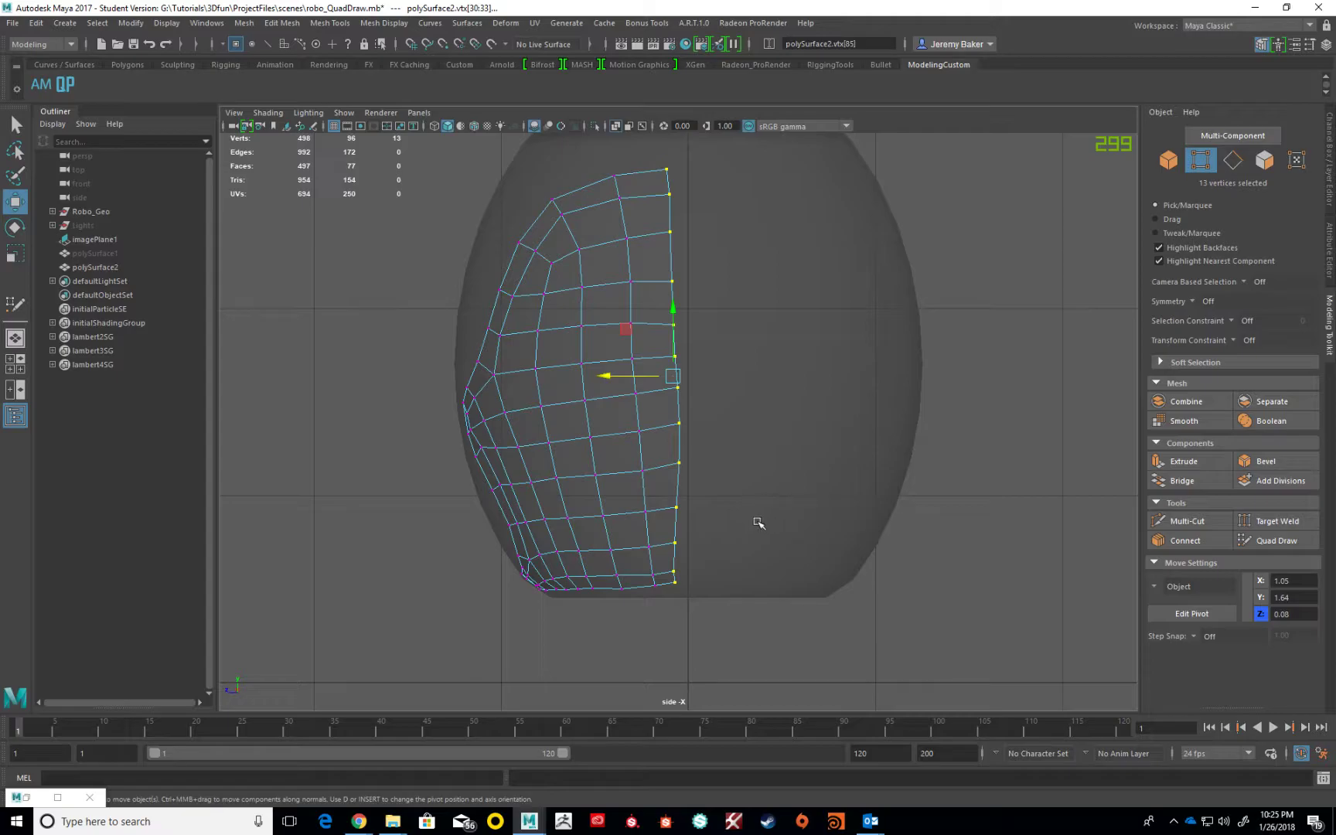
{"action": "key", "text": "r"}
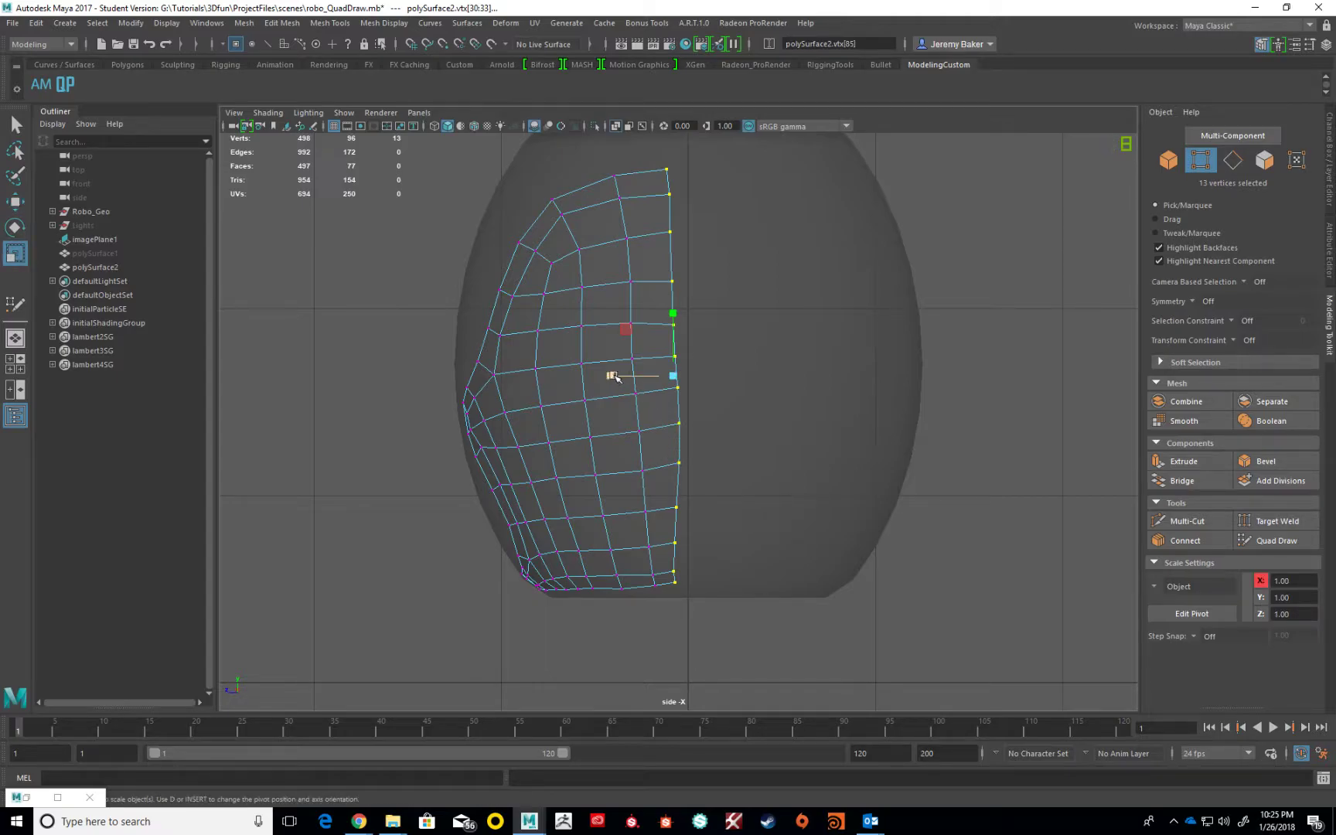
{"action": "left_click_drag", "start_coordinate": [609, 375], "coordinate": [686, 396]}
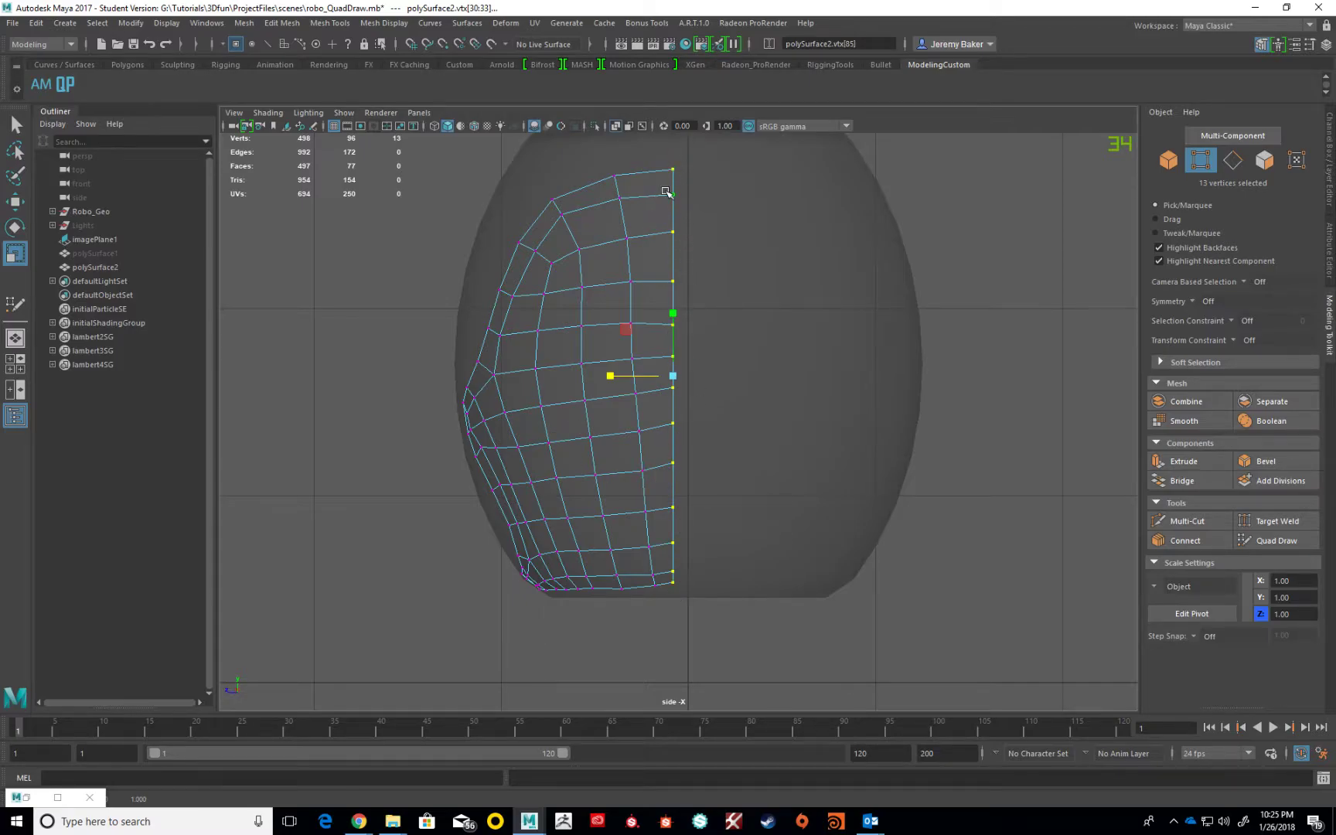
- Move the flattened column of vertices along Z exactly onto the grid's centre line
{"action": "key", "text": "w"}
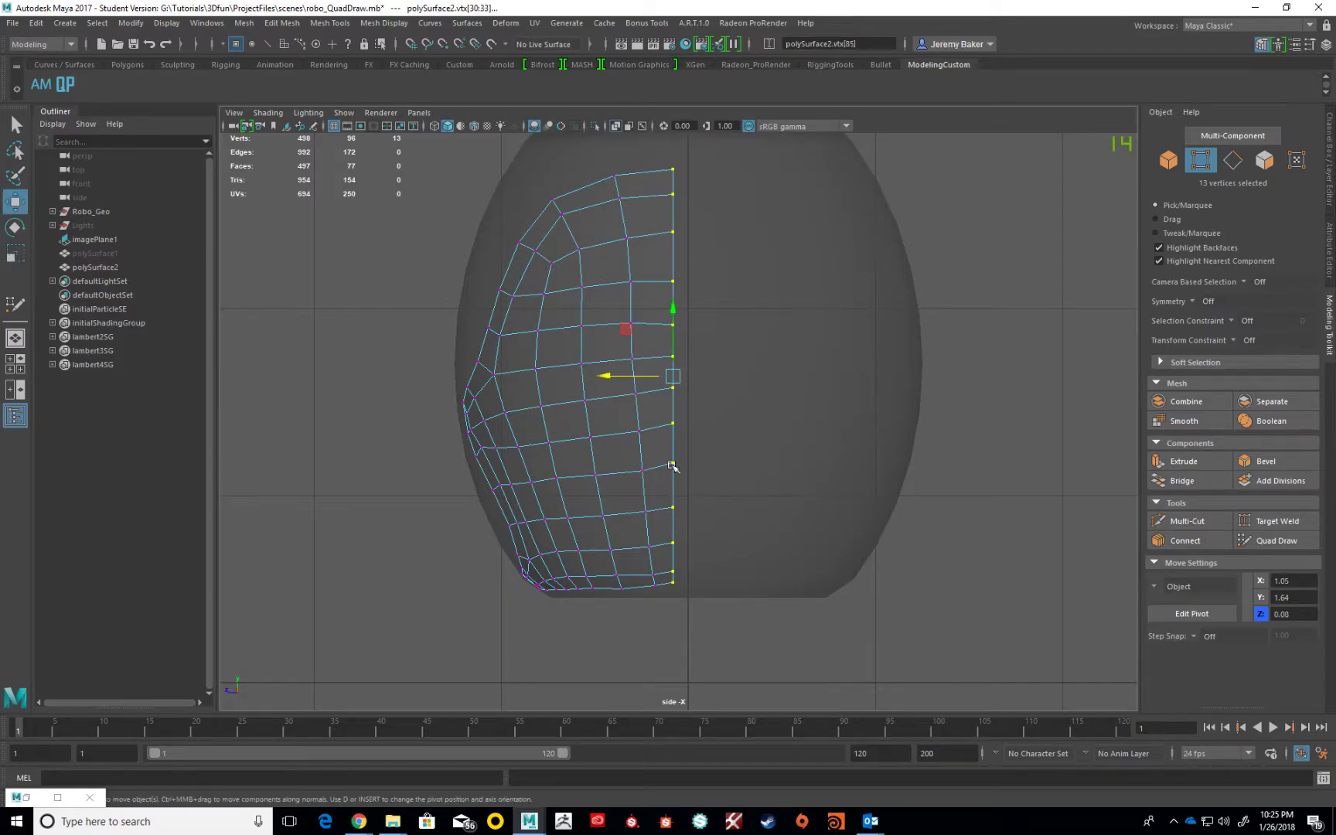
{"action": "scroll", "coordinate": [674, 465], "scroll_direction": "up", "scroll_amount": 6}
{"action": "left_click_drag", "start_coordinate": [630, 469], "coordinate": [667, 486]}
{"action": "scroll", "coordinate": [667, 486], "scroll_direction": "up", "scroll_amount": 10}
{"action": "scroll", "coordinate": [628, 395], "scroll_direction": "up", "scroll_amount": 4}
{"action": "left_click_drag", "start_coordinate": [602, 392], "coordinate": [605, 394]}
{"action": "scroll", "coordinate": [614, 392], "scroll_direction": "down", "scroll_amount": 10}
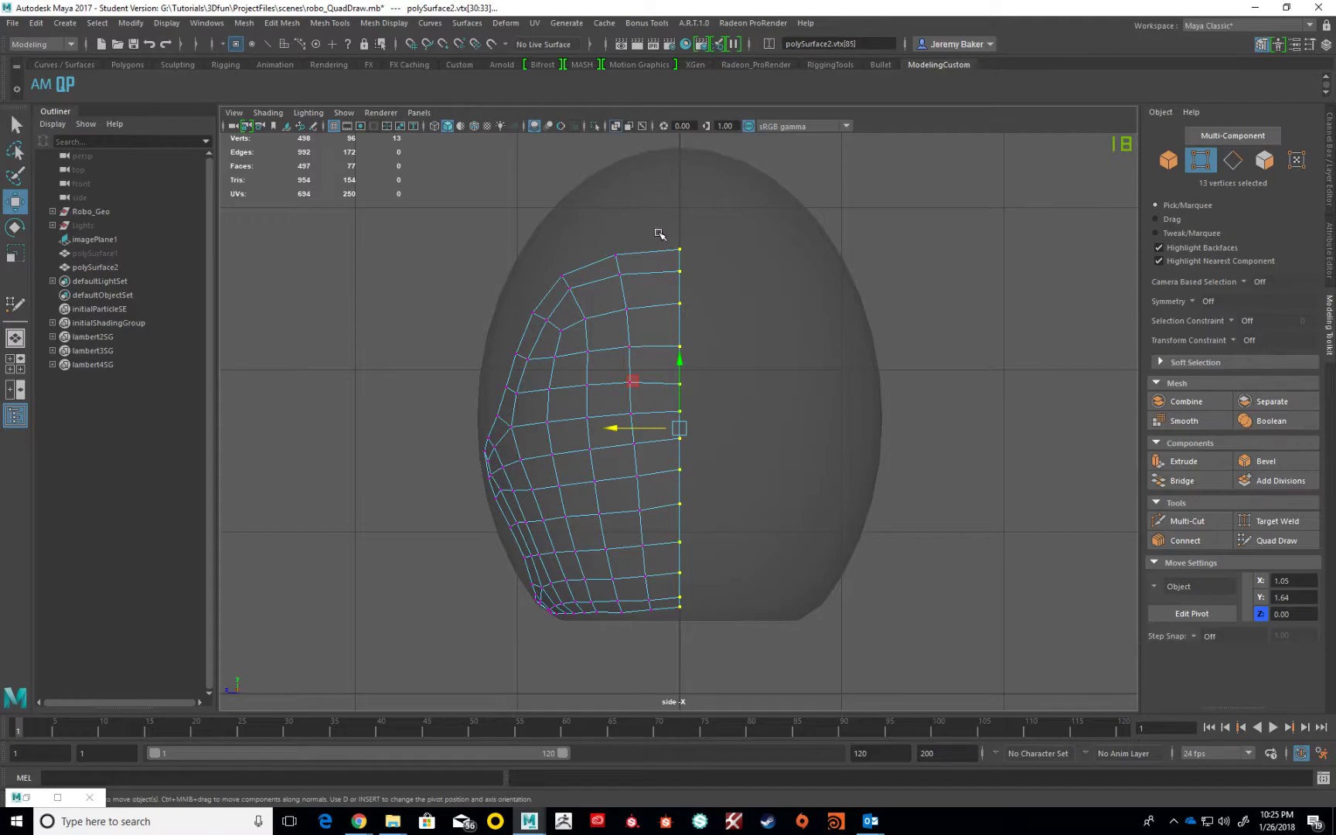
- Return to object selection and the perspective view, and select only the half mesh polySurface2
{"action": "right_click_drag", "start_coordinate": [602, 321], "coordinate": [626, 303]}
{"action": "left_click", "coordinate": [627, 152]}
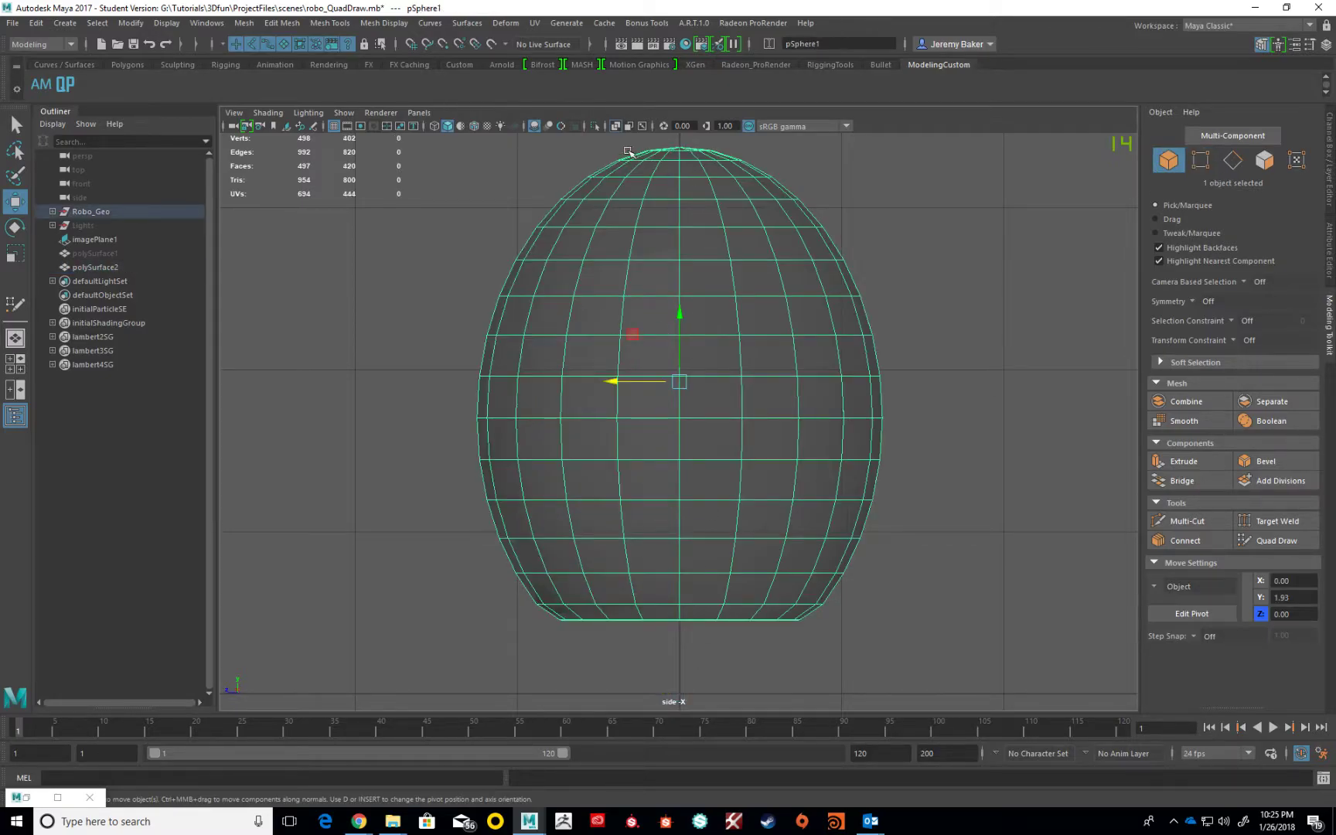
{"action": "left_click", "coordinate": [418, 113]}
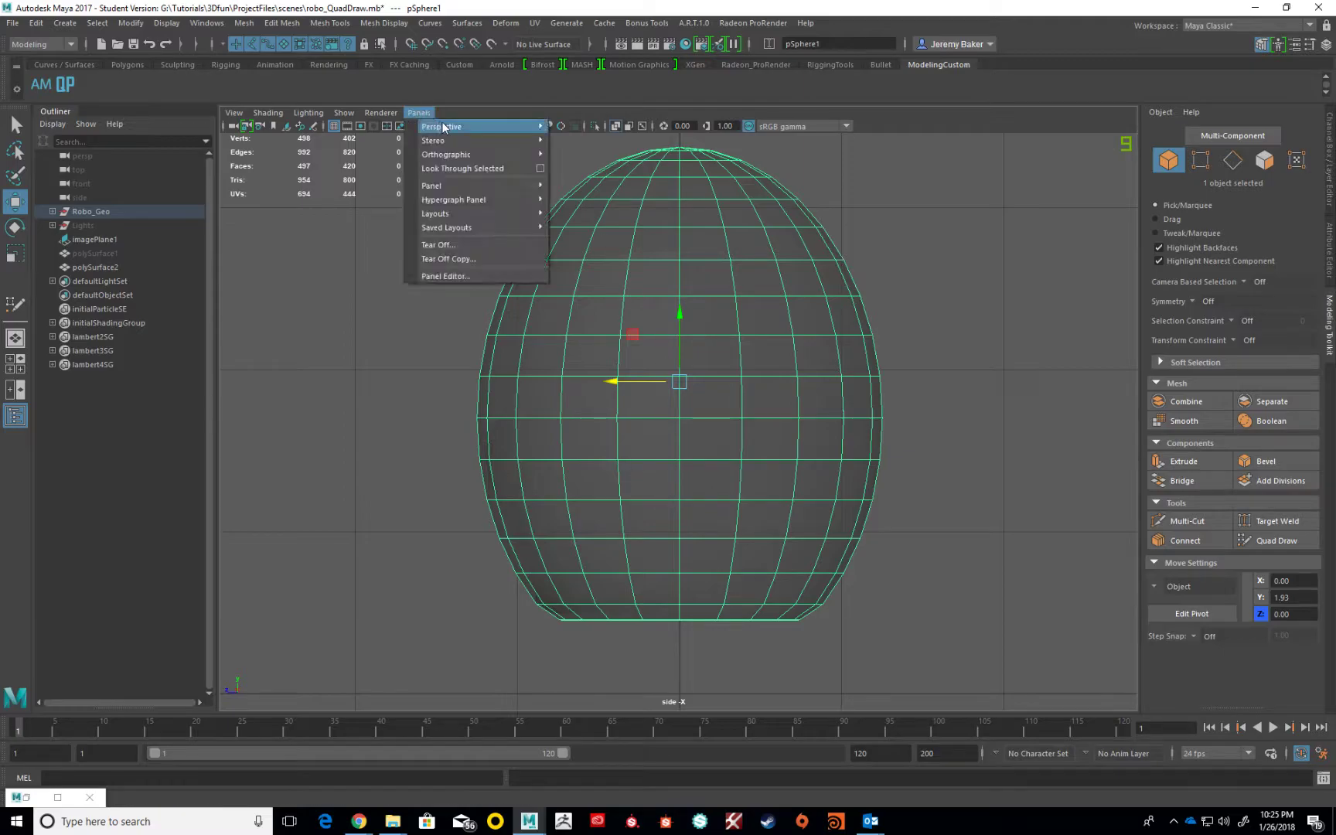
{"action": "mouse_move", "coordinate": [480, 126]}
{"action": "left_click", "coordinate": [572, 130]}
{"action": "left_click", "coordinate": [636, 405], "text": "shift"}
{"action": "left_click_drag", "start_coordinate": [637, 405], "coordinate": [744, 414], "text": "alt"}
{"action": "left_click", "coordinate": [798, 325], "text": "ctrl"}
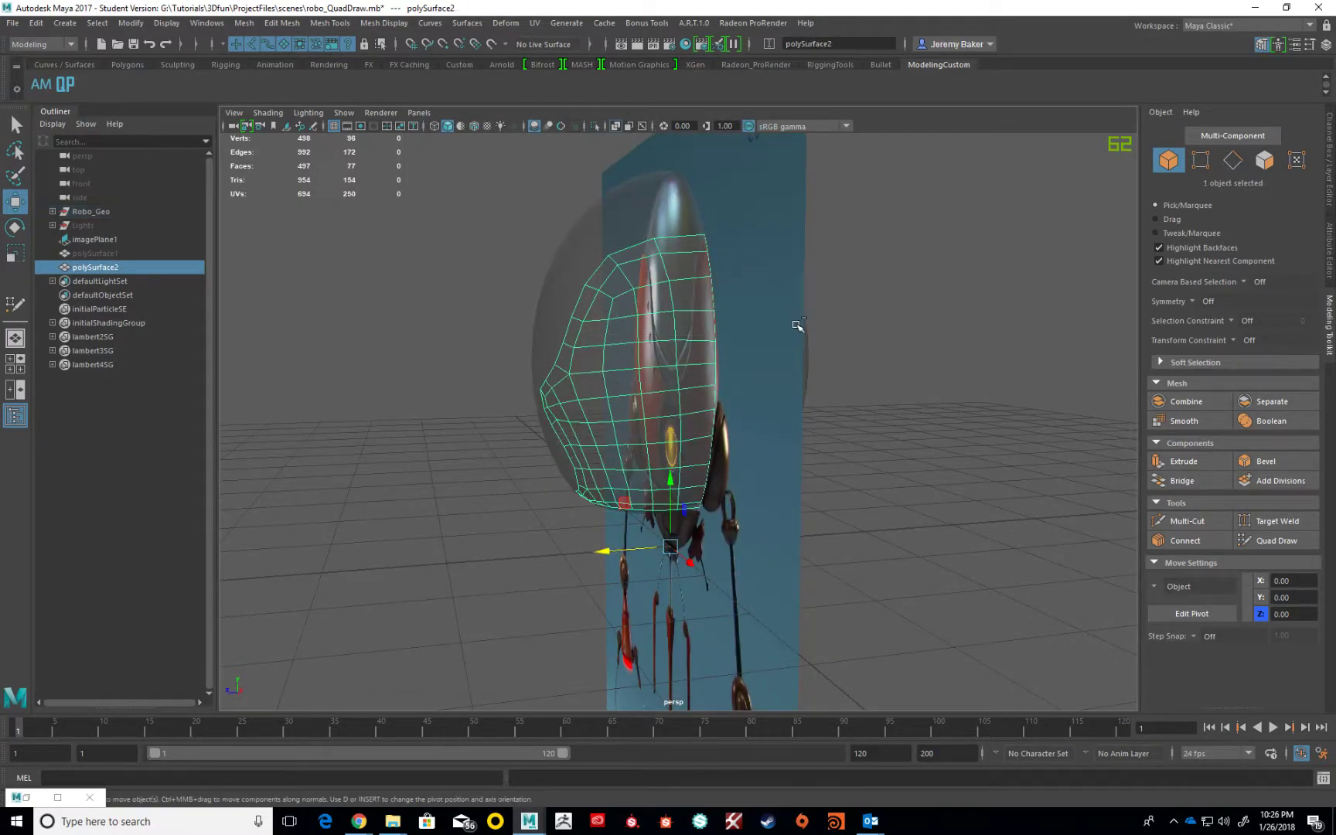
{"action": "left_click_drag", "start_coordinate": [747, 358], "coordinate": [734, 357], "text": "alt"}
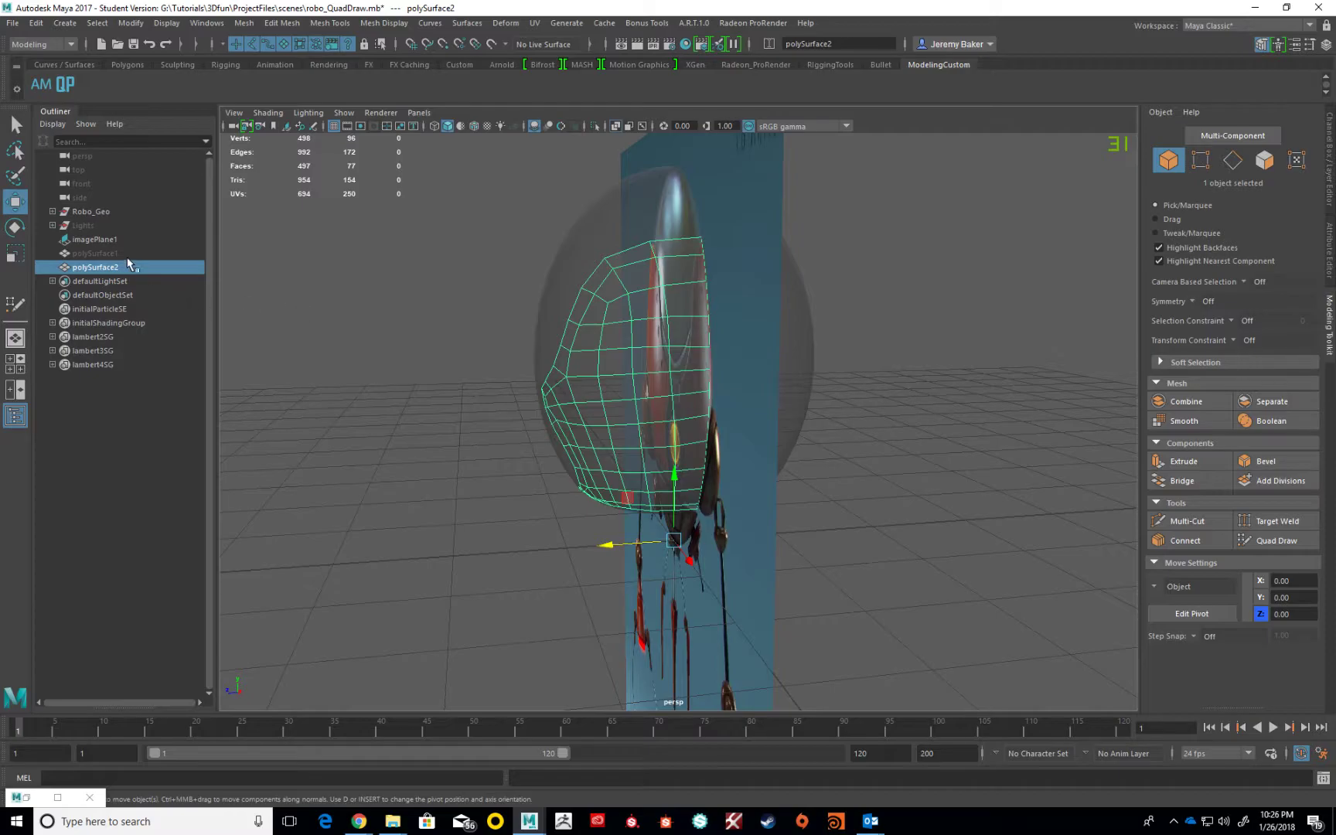
- Change the attributes of imagePlane1 so that the reference image is not shown in the perspective view
{"action": "left_click", "coordinate": [94, 240]}
{"action": "key", "text": "ctrl+a"}
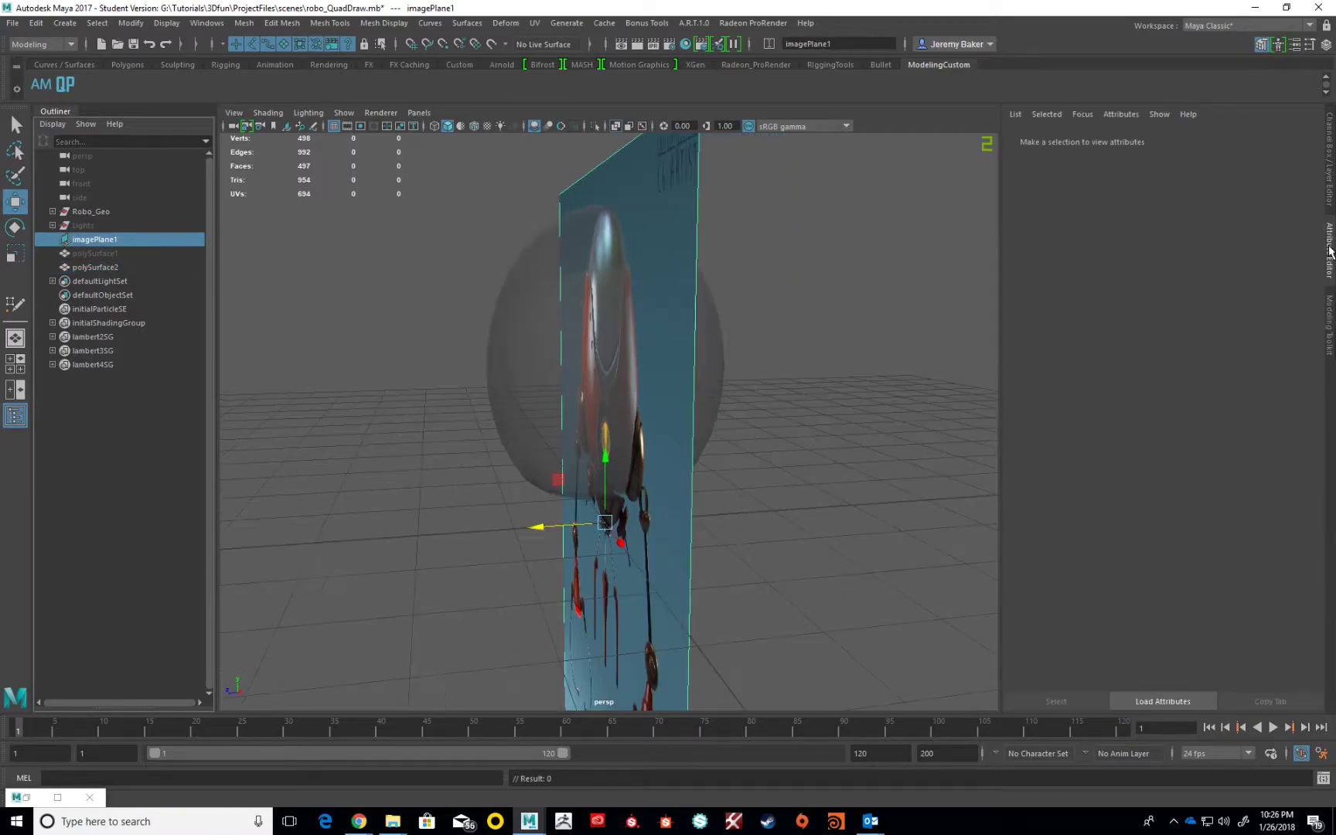
{"action": "left_click", "coordinate": [1123, 282]}
{"action": "left_click_drag", "start_coordinate": [763, 304], "coordinate": [707, 317], "text": "alt"}
- Select only the half mesh polySurface2 and apply the Mirror command to it
{"action": "left_click_drag", "start_coordinate": [598, 348], "coordinate": [653, 289]}
{"action": "left_click", "coordinate": [653, 289], "text": "ctrl"}
{"action": "left_click_drag", "start_coordinate": [679, 353], "coordinate": [586, 376], "text": "alt"}
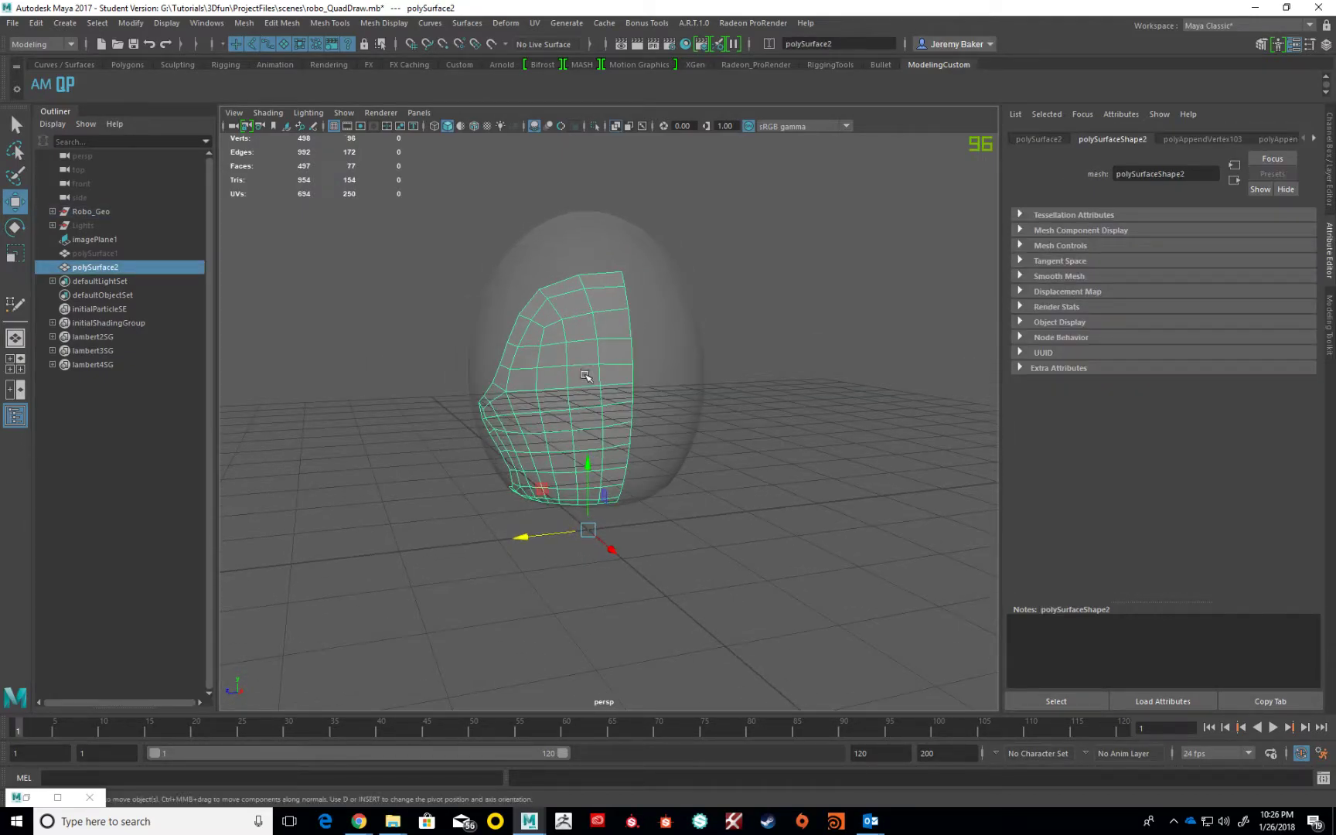
{"action": "key", "text": "space"}
{"action": "left_click", "coordinate": [243, 23]}
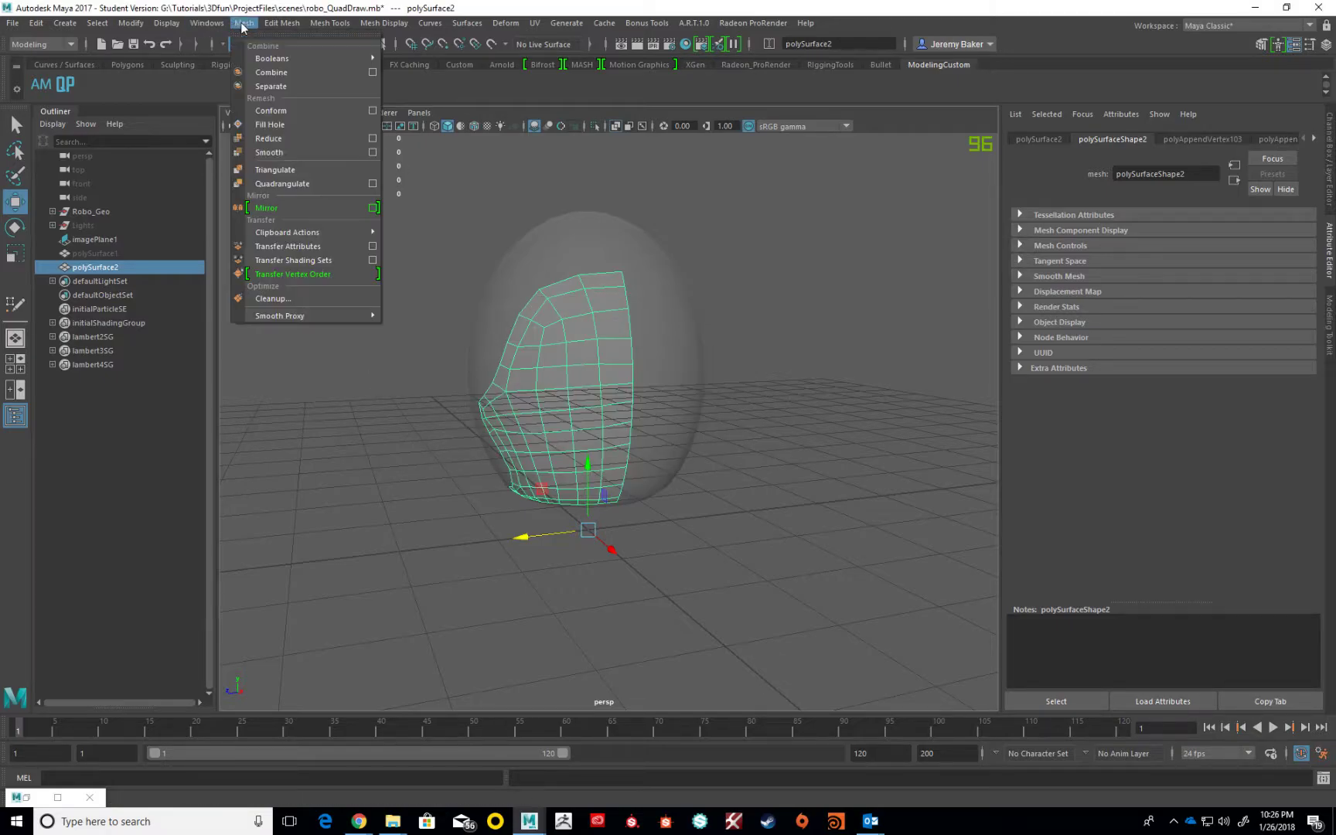
{"action": "left_click", "coordinate": [271, 208]}
- Check the mirrored result from several angles and set the mirror axis to Z
{"action": "left_click_drag", "start_coordinate": [495, 278], "coordinate": [691, 315], "text": "alt"}
{"action": "left_click_drag", "start_coordinate": [695, 403], "coordinate": [597, 369], "text": "alt"}
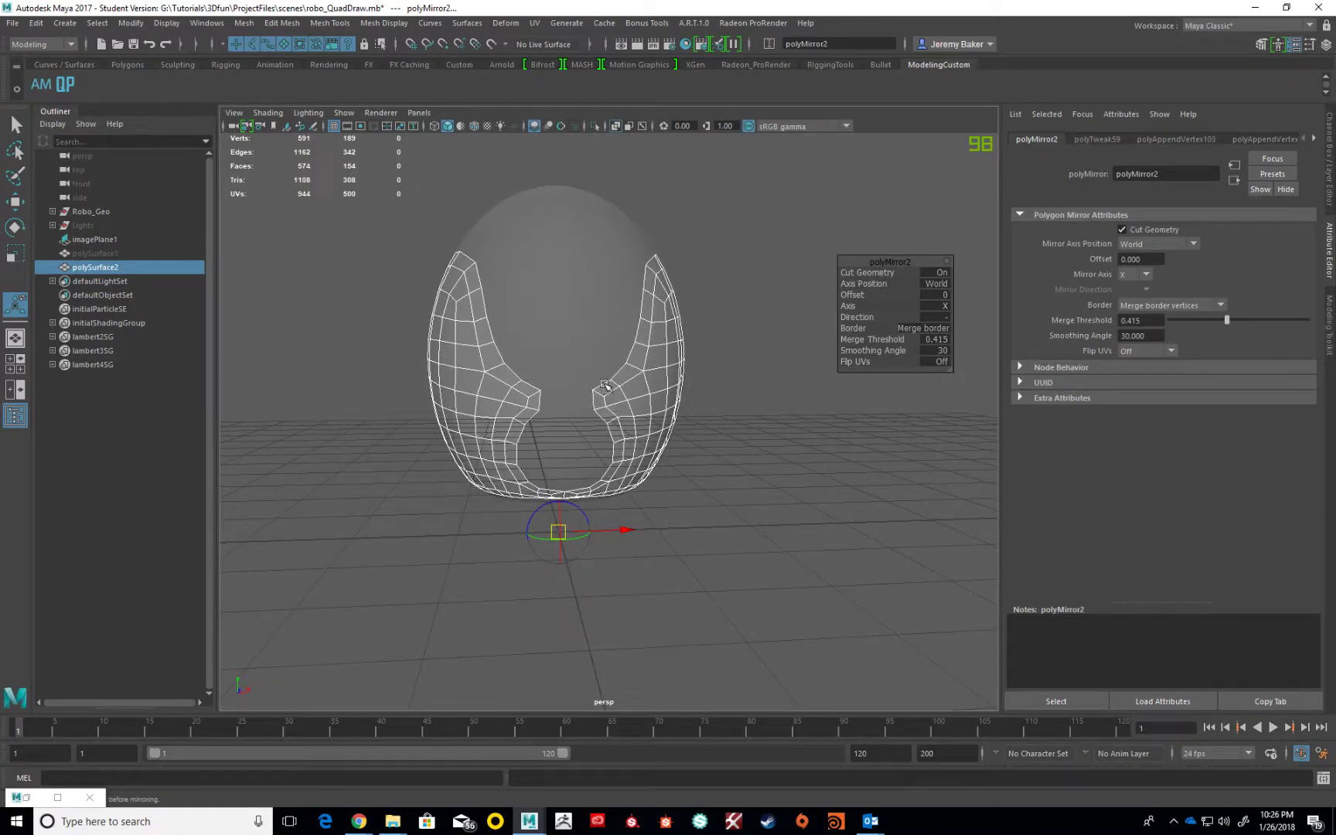
{"action": "left_click_drag", "start_coordinate": [611, 425], "coordinate": [668, 408], "text": "alt"}
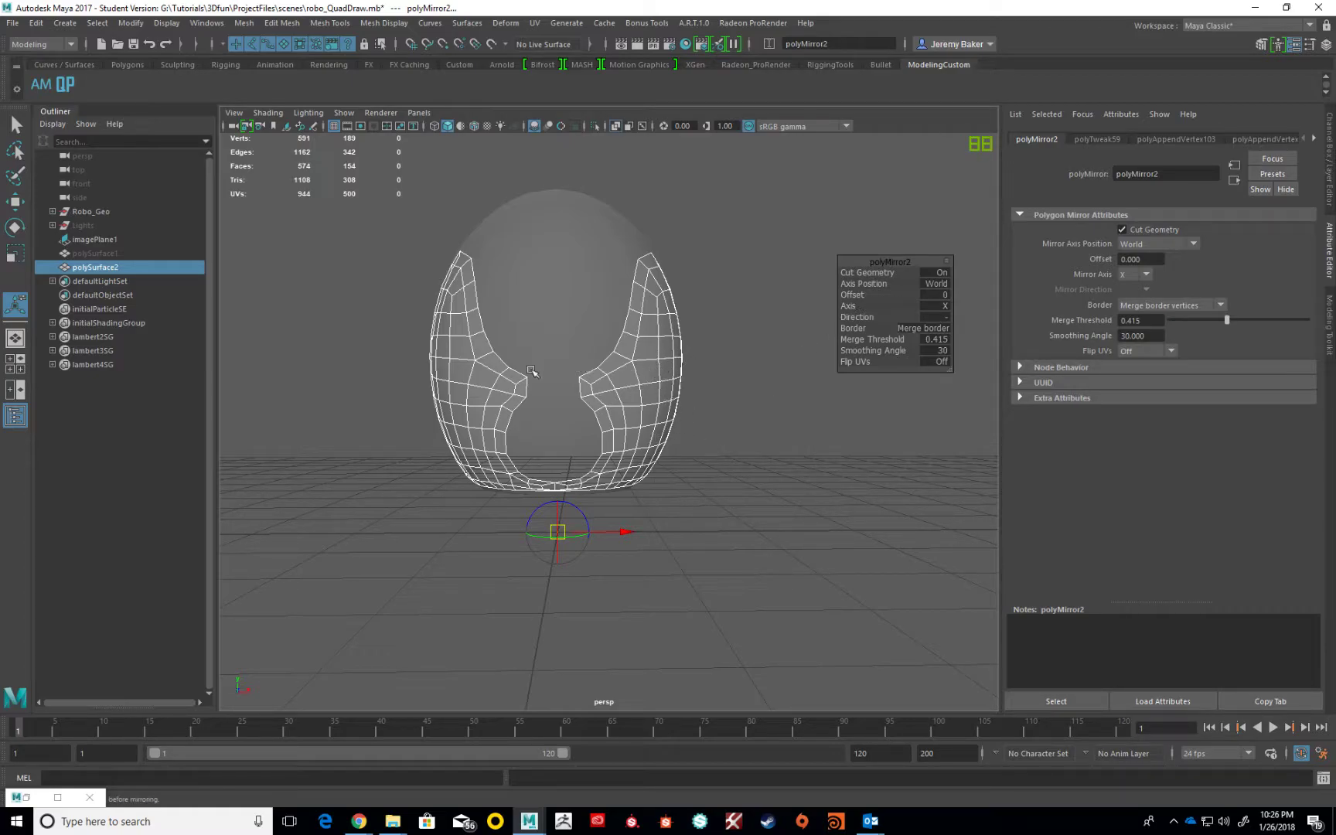
{"action": "mouse_move", "coordinate": [533, 387]}
{"action": "left_mouse_down", "text": "alt"}
{"action": "mouse_move", "coordinate": [442, 399]}
{"action": "mouse_move", "coordinate": [530, 397]}
{"action": "left_mouse_up", "text": "alt"}
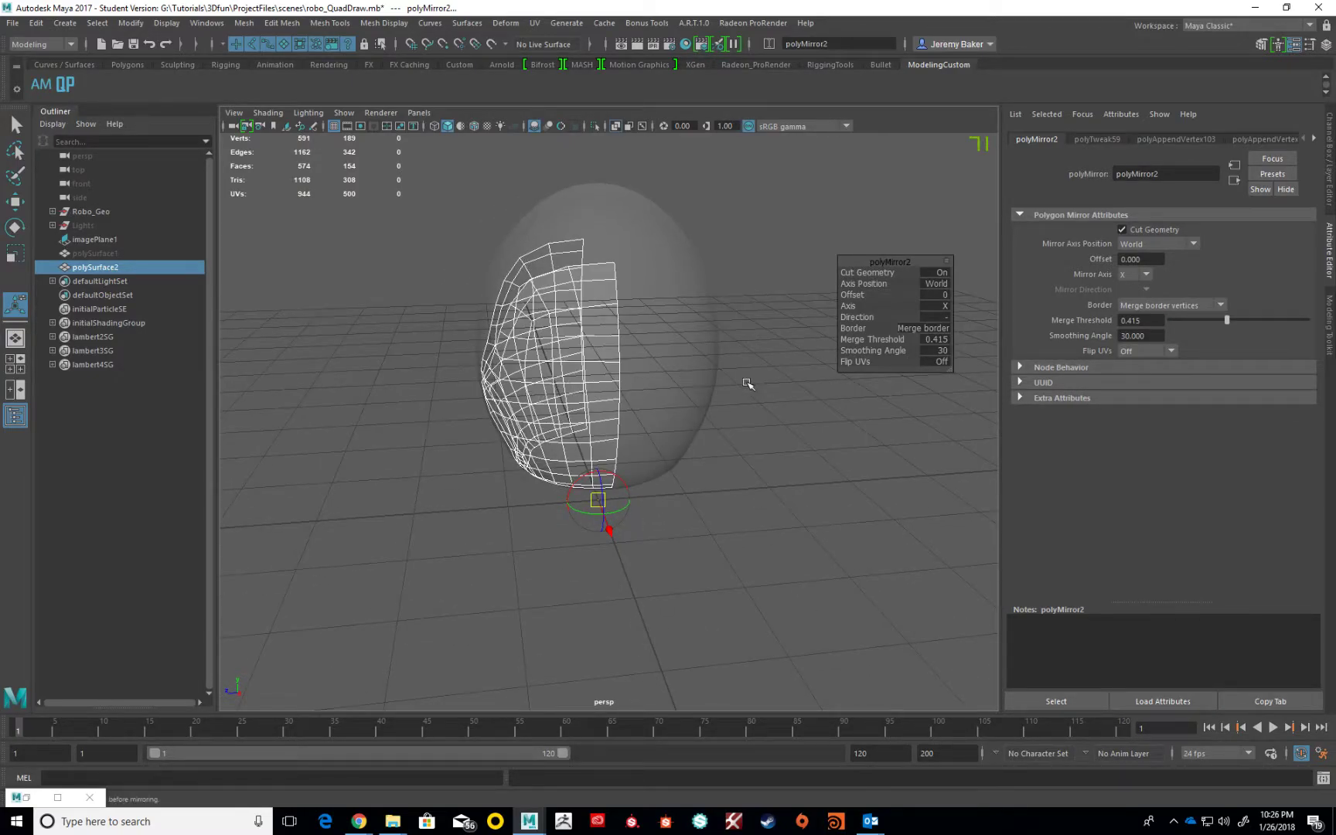
{"action": "left_click_drag", "start_coordinate": [718, 377], "coordinate": [641, 360], "text": "alt"}
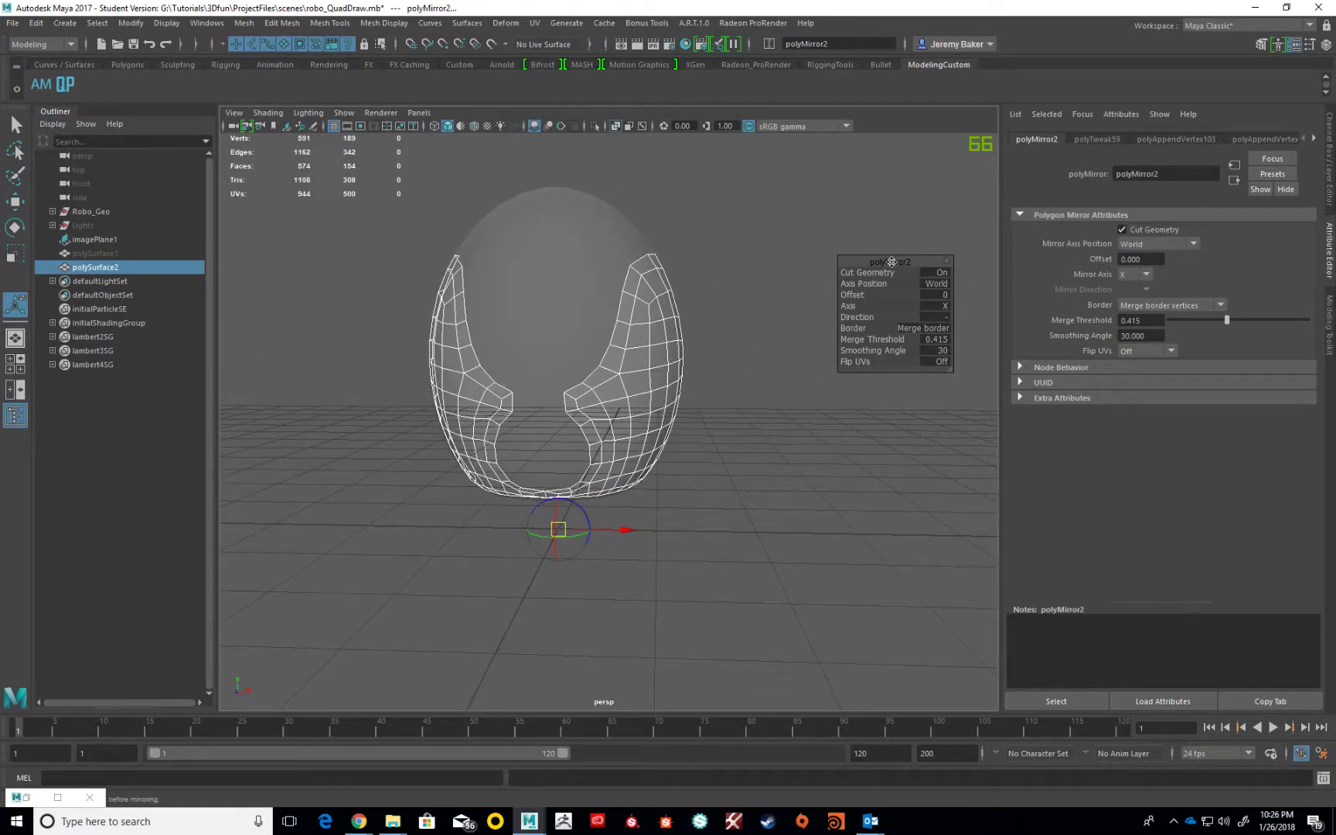
{"action": "left_click_drag", "start_coordinate": [892, 262], "coordinate": [861, 233]}
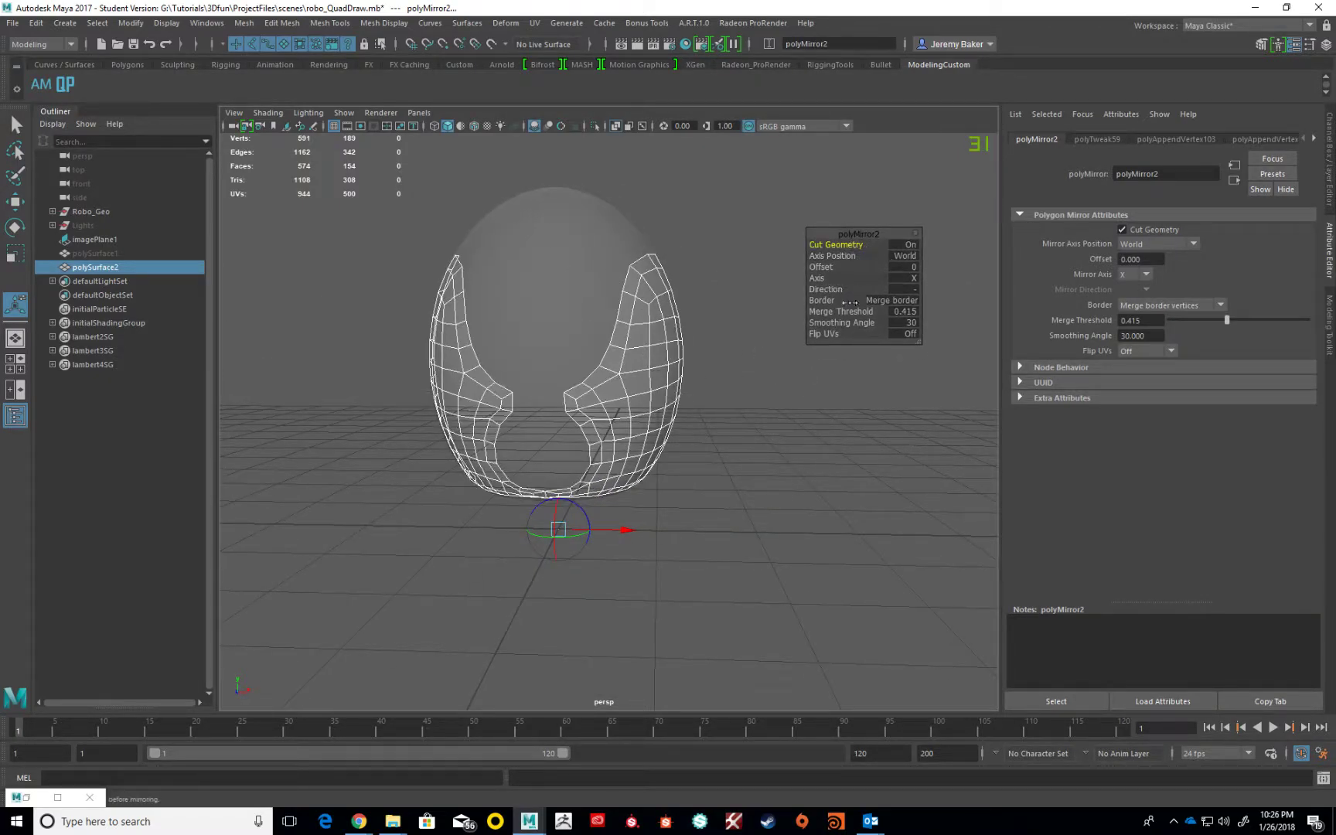
{"action": "left_click", "coordinate": [916, 284]}
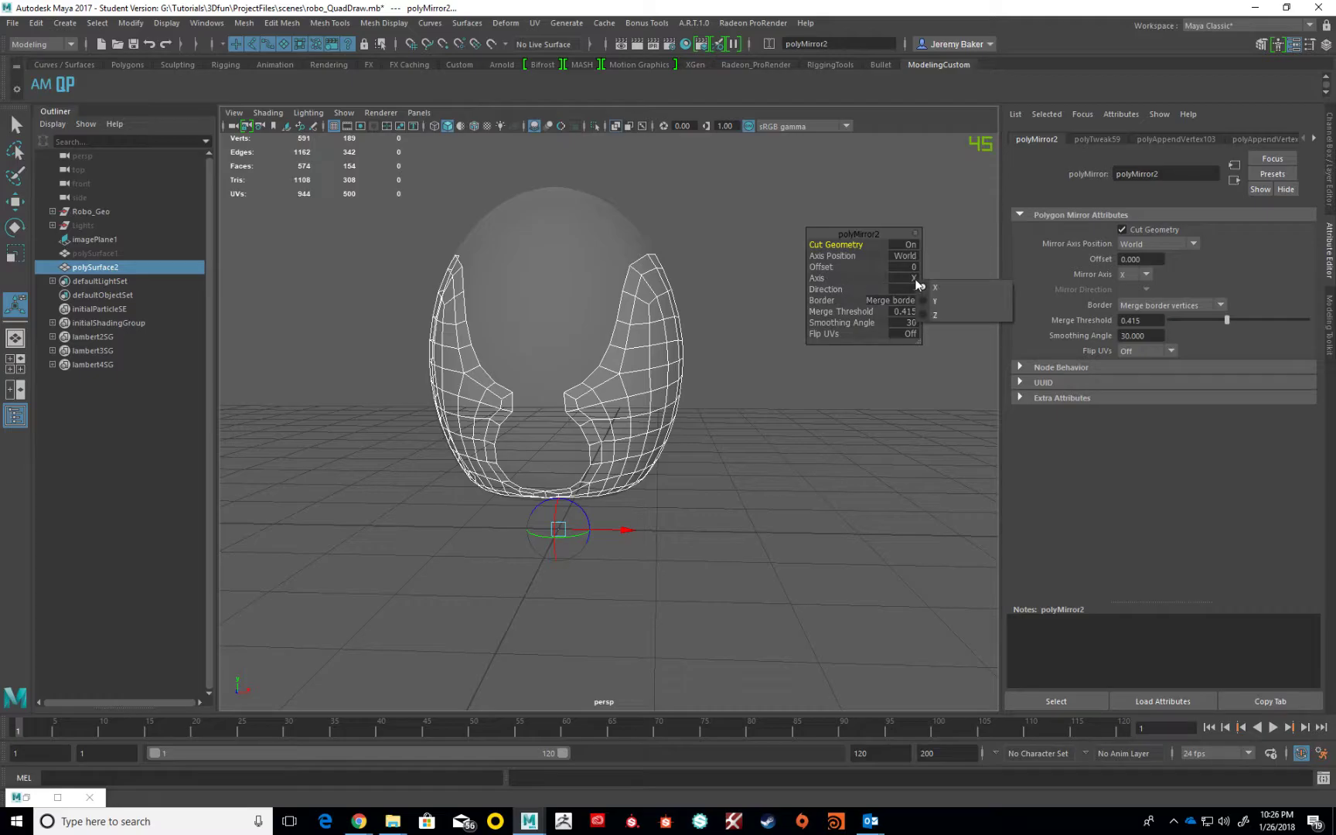
{"action": "left_click", "coordinate": [924, 313]}
- Hide the viewport grid and view the mirrored mesh from below
{"action": "left_click_drag", "start_coordinate": [684, 374], "coordinate": [588, 331], "text": "alt"}
{"action": "left_click", "coordinate": [334, 126]}
{"action": "middle_click_drag", "start_coordinate": [630, 340], "coordinate": [620, 321], "text": "alt"}
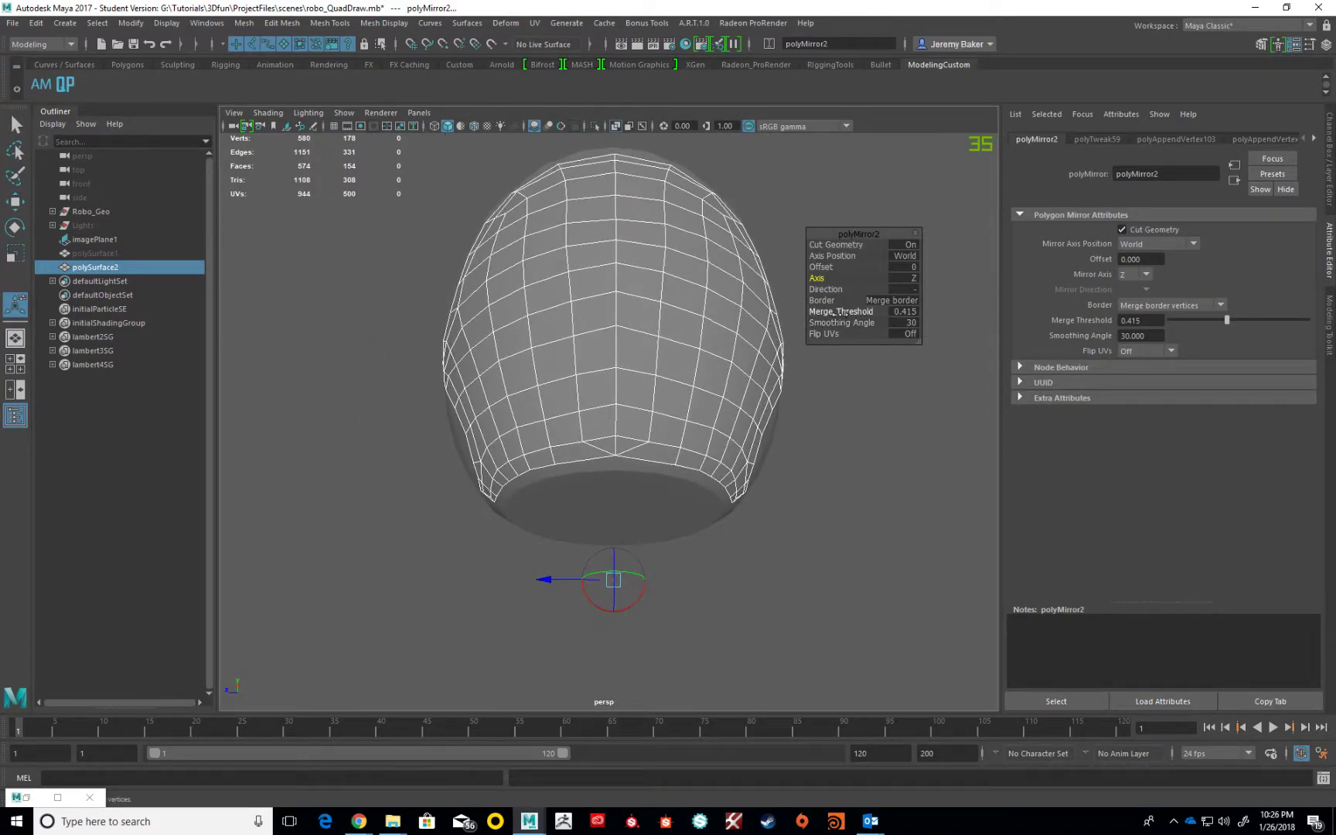
- Raise the mirror's merge threshold to 1 and inspect the lower seam
{"action": "left_click_drag", "start_coordinate": [643, 352], "coordinate": [683, 393], "text": "alt"}
{"action": "scroll", "coordinate": [684, 399], "scroll_direction": "up", "scroll_amount": 2}
{"action": "left_click_drag", "start_coordinate": [851, 311], "coordinate": [873, 311]}
{"action": "left_click_drag", "start_coordinate": [665, 461], "coordinate": [661, 419], "text": "alt"}
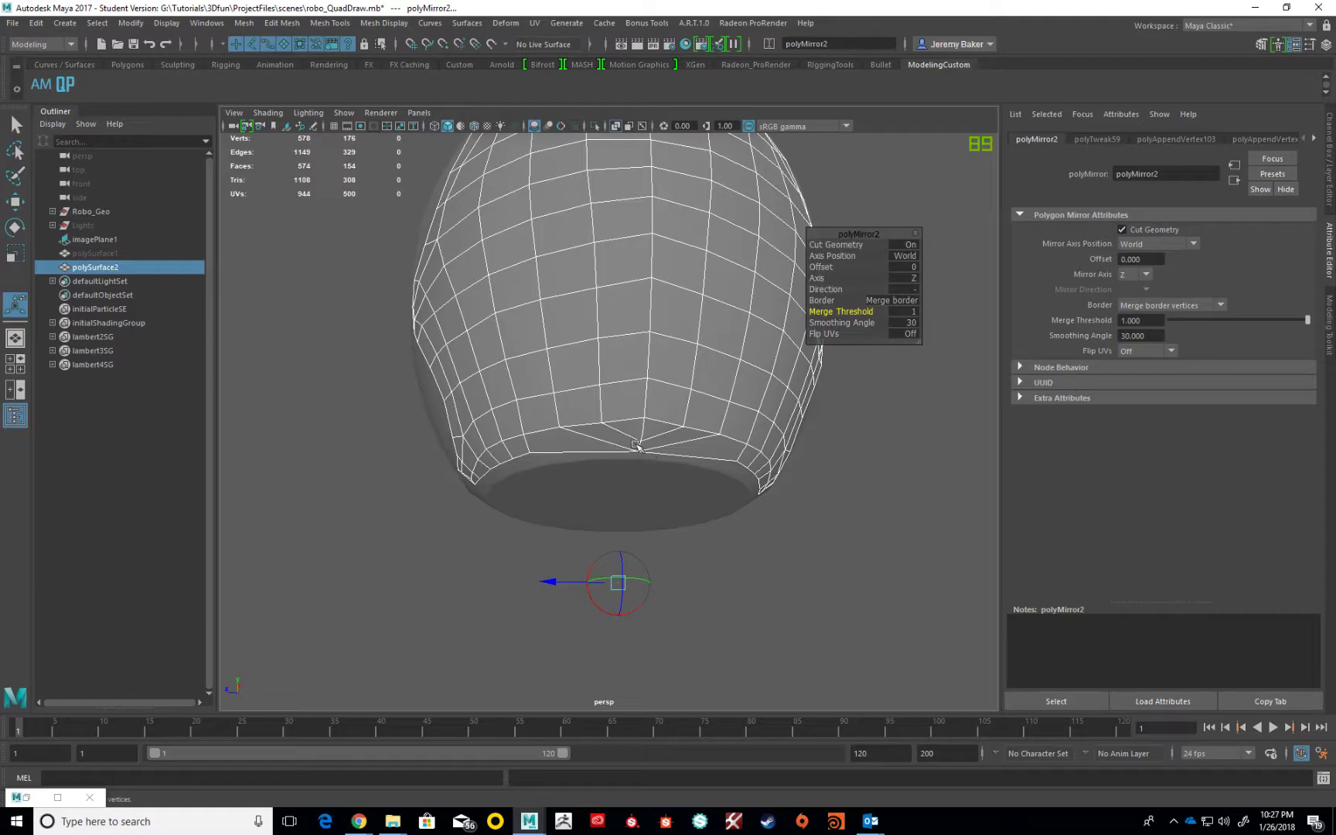
- Lower the mirror's merge threshold to 0.2 and further down to 0, checking the centre seam
{"action": "left_click_drag", "start_coordinate": [839, 312], "coordinate": [822, 312]}
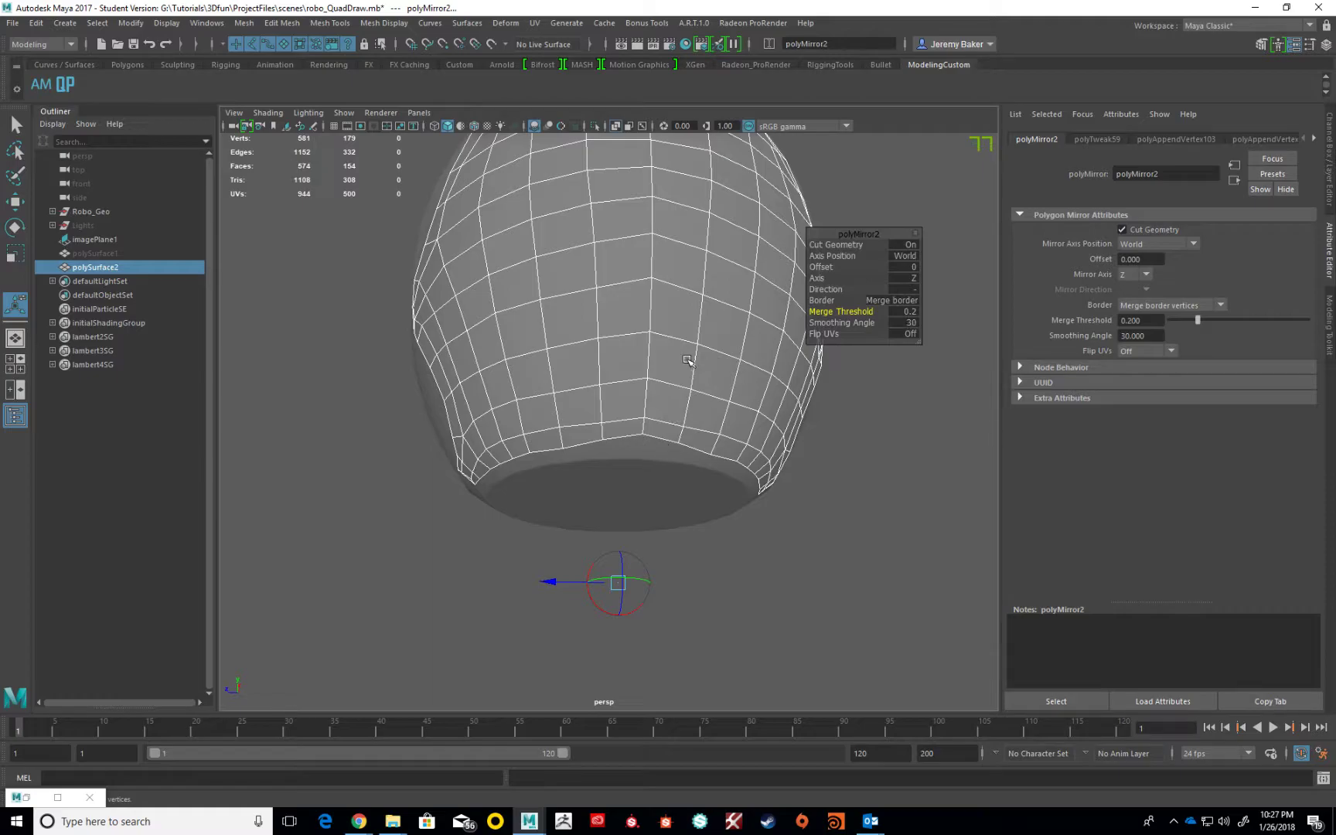
{"action": "middle_click_drag", "start_coordinate": [688, 362], "coordinate": [688, 397], "text": "alt"}
{"action": "left_click_drag", "start_coordinate": [836, 312], "coordinate": [808, 312]}
{"action": "left_click_drag", "start_coordinate": [644, 348], "coordinate": [696, 371], "text": "alt"}
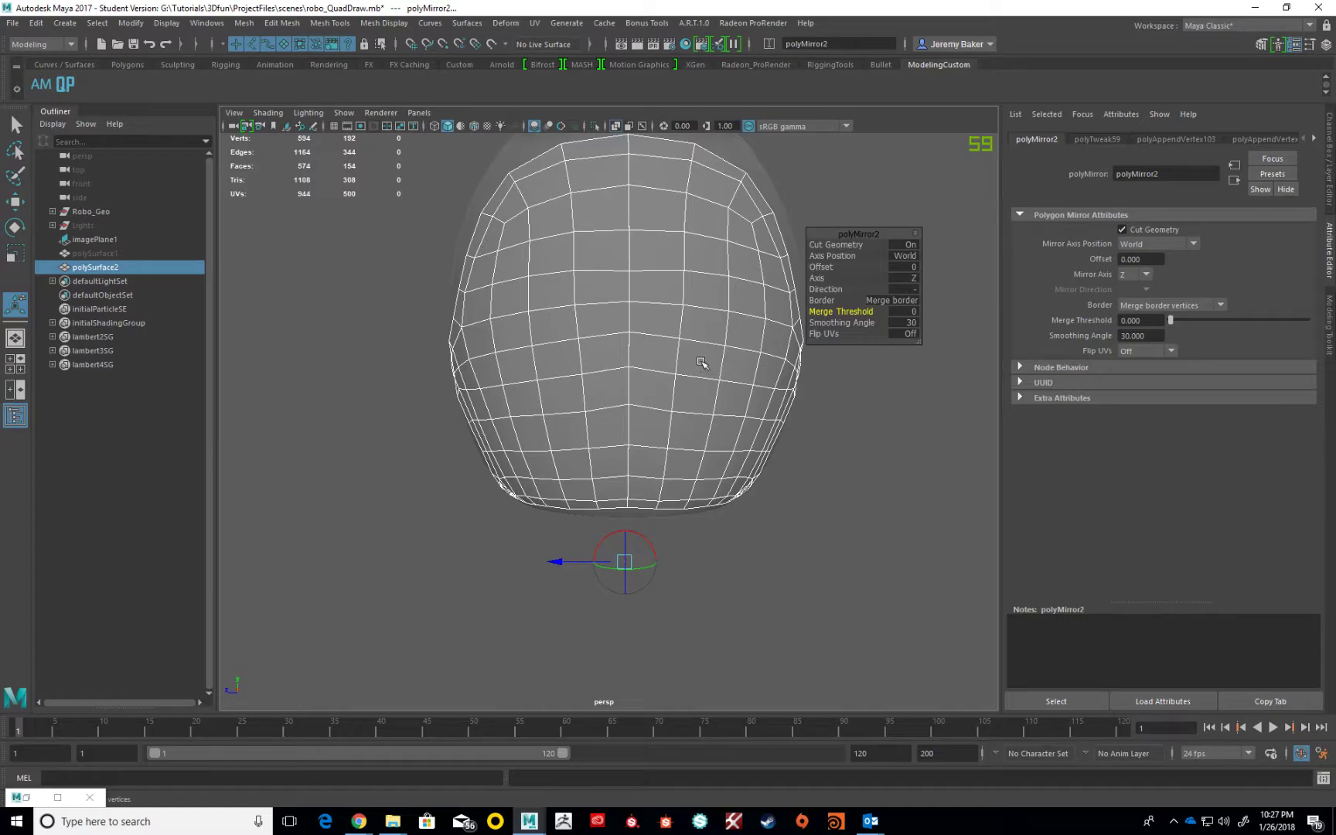
- Leave the mirror settings, select only the reference sphere pSphere1 and hide it
{"action": "right_click_drag", "start_coordinate": [653, 355], "coordinate": [653, 392]}
{"action": "mouse_move", "coordinate": [731, 302]}
{"action": "right_mouse_down"}
{"action": "mouse_move", "coordinate": [769, 284]}
{"action": "mouse_move", "coordinate": [735, 300]}
{"action": "right_mouse_up"}
{"action": "left_click_drag", "start_coordinate": [734, 255], "coordinate": [765, 308]}
{"action": "middle_click_drag", "start_coordinate": [735, 226], "coordinate": [740, 294], "text": "alt"}
{"action": "right_click_drag", "start_coordinate": [692, 200], "coordinate": [755, 175]}
{"action": "left_click", "coordinate": [756, 176]}
{"action": "left_click", "coordinate": [767, 322]}
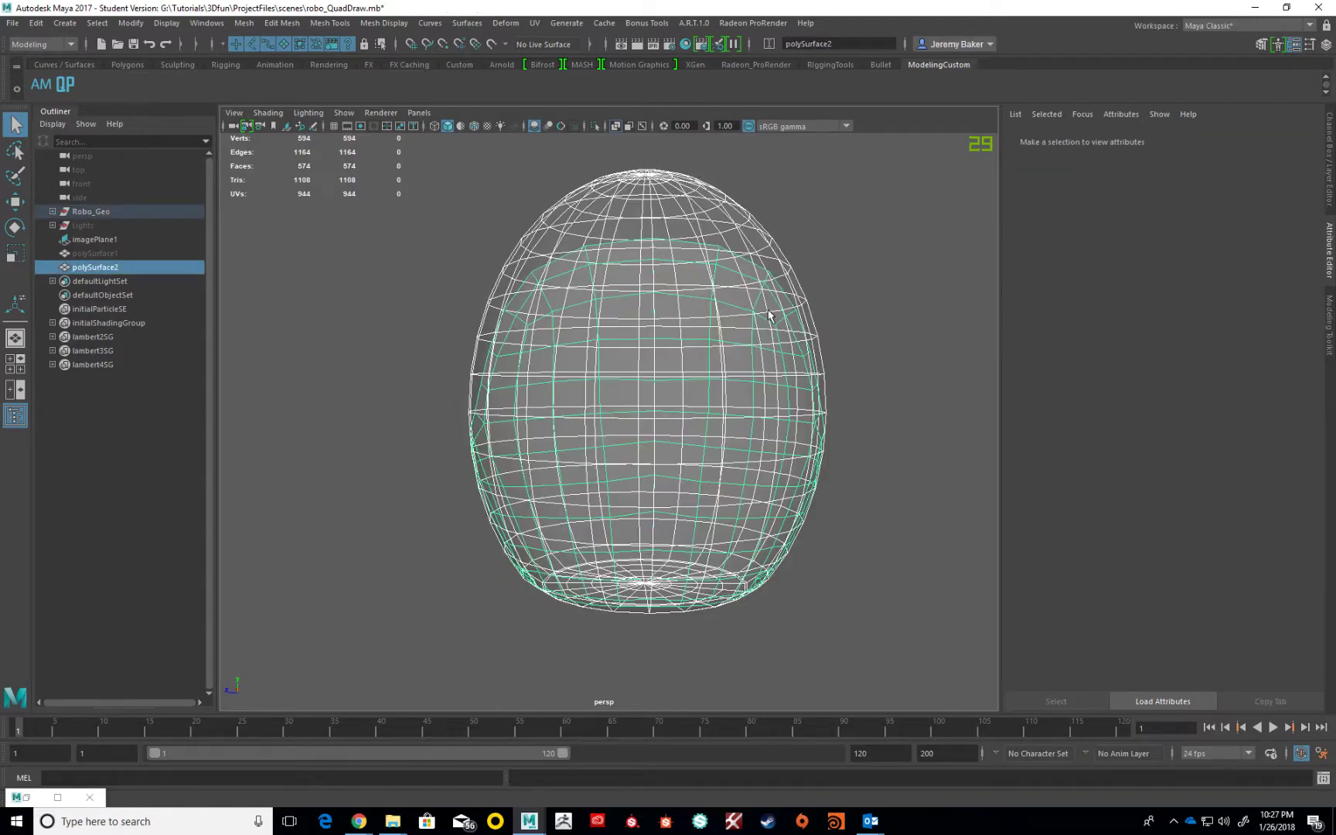
{"action": "left_click", "coordinate": [755, 218]}
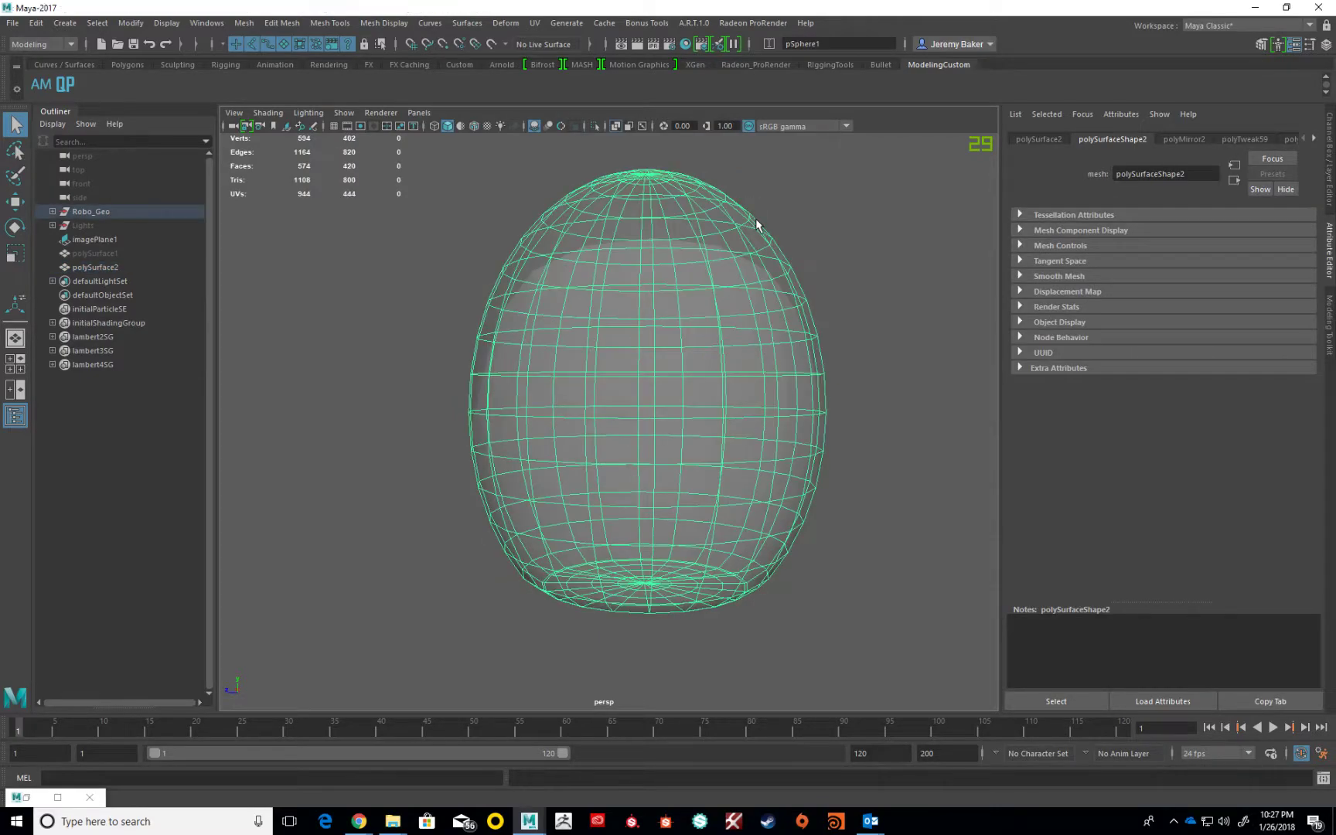
{"action": "key", "text": "ctrl+h"}
- Test the seam of the mirrored mesh by moving a vertex on its centre line along Z
{"action": "left_click", "coordinate": [714, 328]}
{"action": "right_click_drag", "start_coordinate": [715, 330], "coordinate": [715, 331]}
{"action": "left_click", "coordinate": [672, 330]}
{"action": "left_click", "coordinate": [680, 340]}
{"action": "key", "text": "w"}
{"action": "left_click_drag", "start_coordinate": [632, 341], "coordinate": [692, 368]}
{"action": "scroll", "coordinate": [648, 356], "scroll_direction": "up", "scroll_amount": 3}
- Undo the seam vertex move, the hiding of the sphere and the mirror's merge threshold changes
{"action": "key", "text": "ctrl+z"}
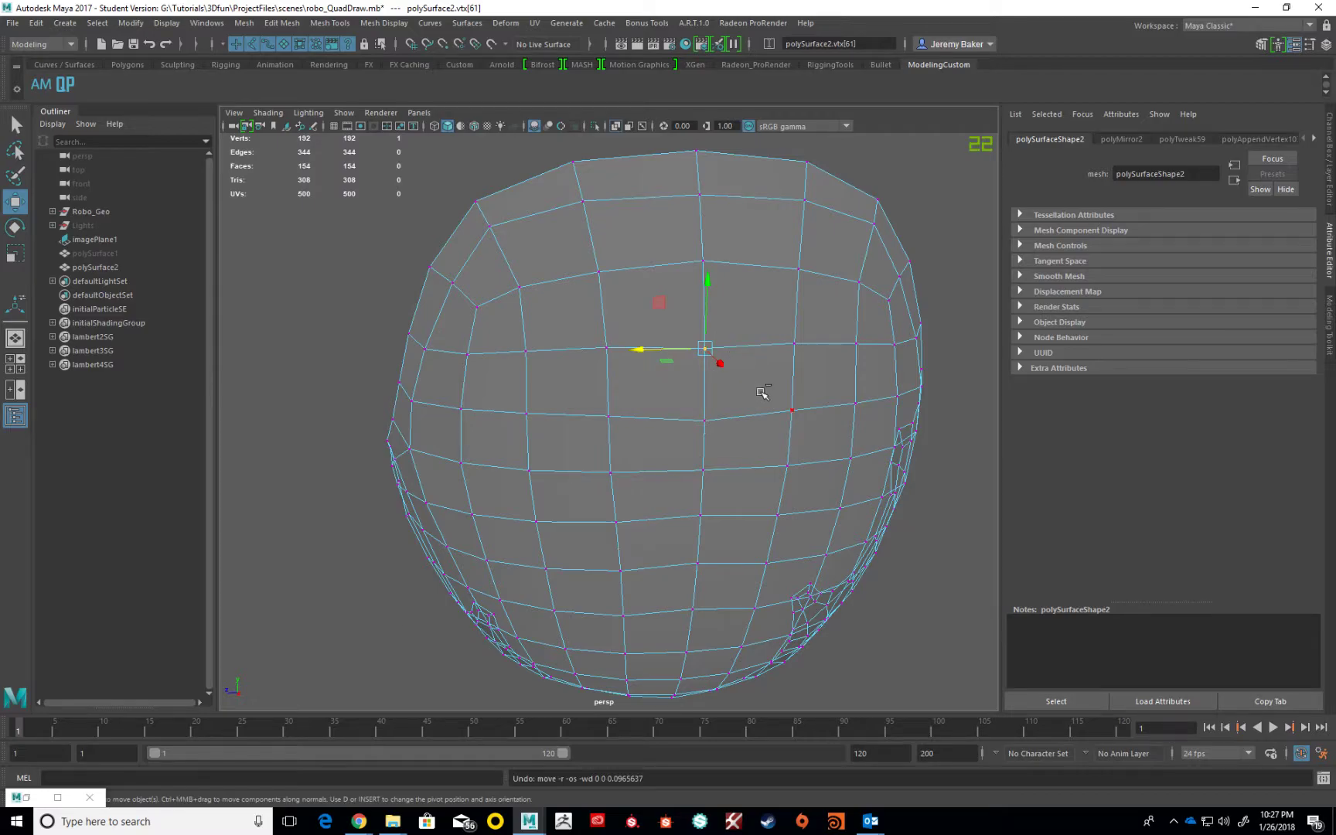
{"action": "key", "text": "ctrl+z"}
{"action": "key", "text": "ctrl+z"}
{"action": "key", "text": "ctrl+z"}
{"action": "key", "text": "ctrl+z"}
{"action": "key", "text": "ctrl+z"}
{"action": "key", "text": "ctrl+z"}
{"action": "key", "text": "ctrl+z"}
{"action": "key", "text": "ctrl+z"}
{"action": "key", "text": "ctrl+z"}
{"action": "key", "text": "ctrl+z"}
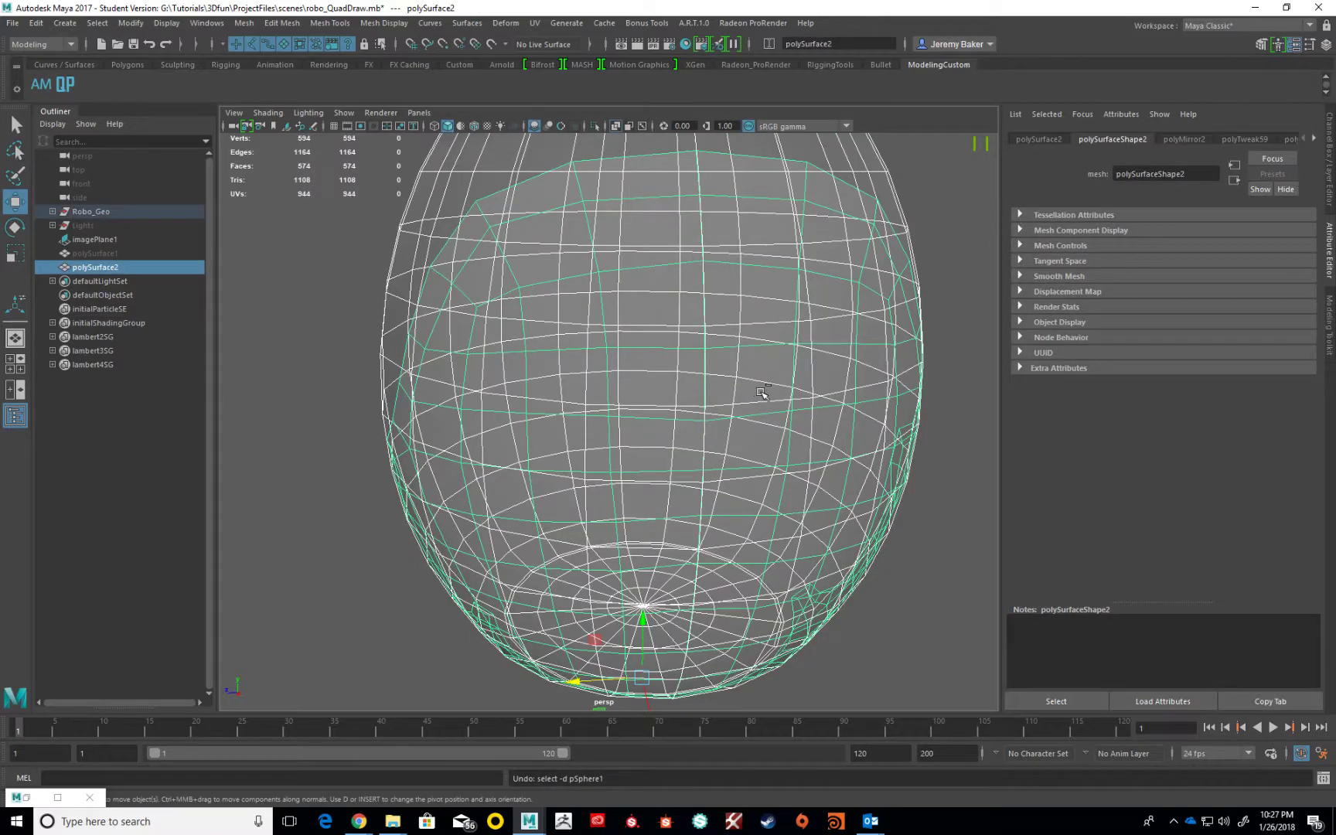
{"action": "key", "text": "ctrl+z"}
{"action": "key", "text": "ctrl+z"}
{"action": "key", "text": "ctrl+z"}
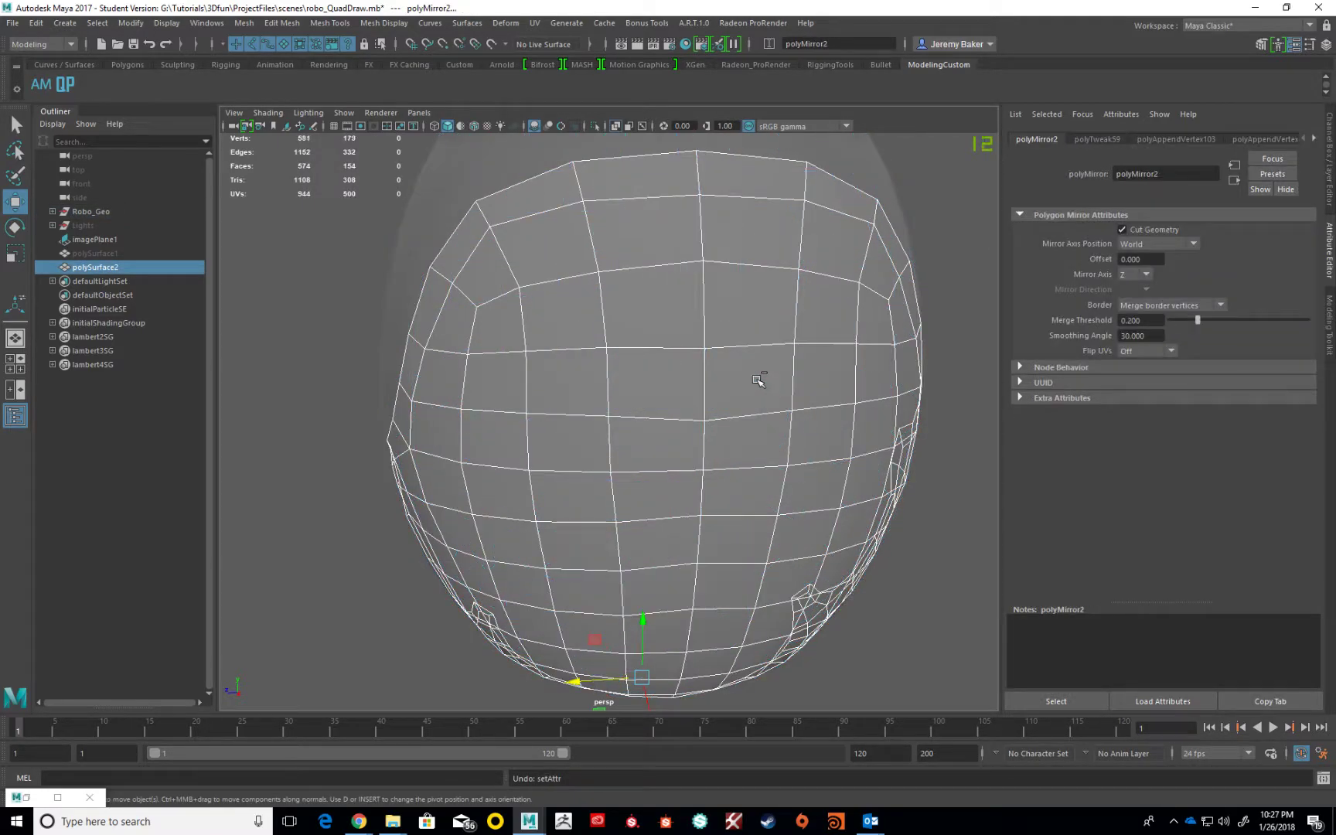
{"action": "scroll", "coordinate": [771, 384], "scroll_direction": "down", "scroll_amount": 4}
{"action": "left_click_drag", "start_coordinate": [772, 384], "coordinate": [785, 244], "text": "alt"}
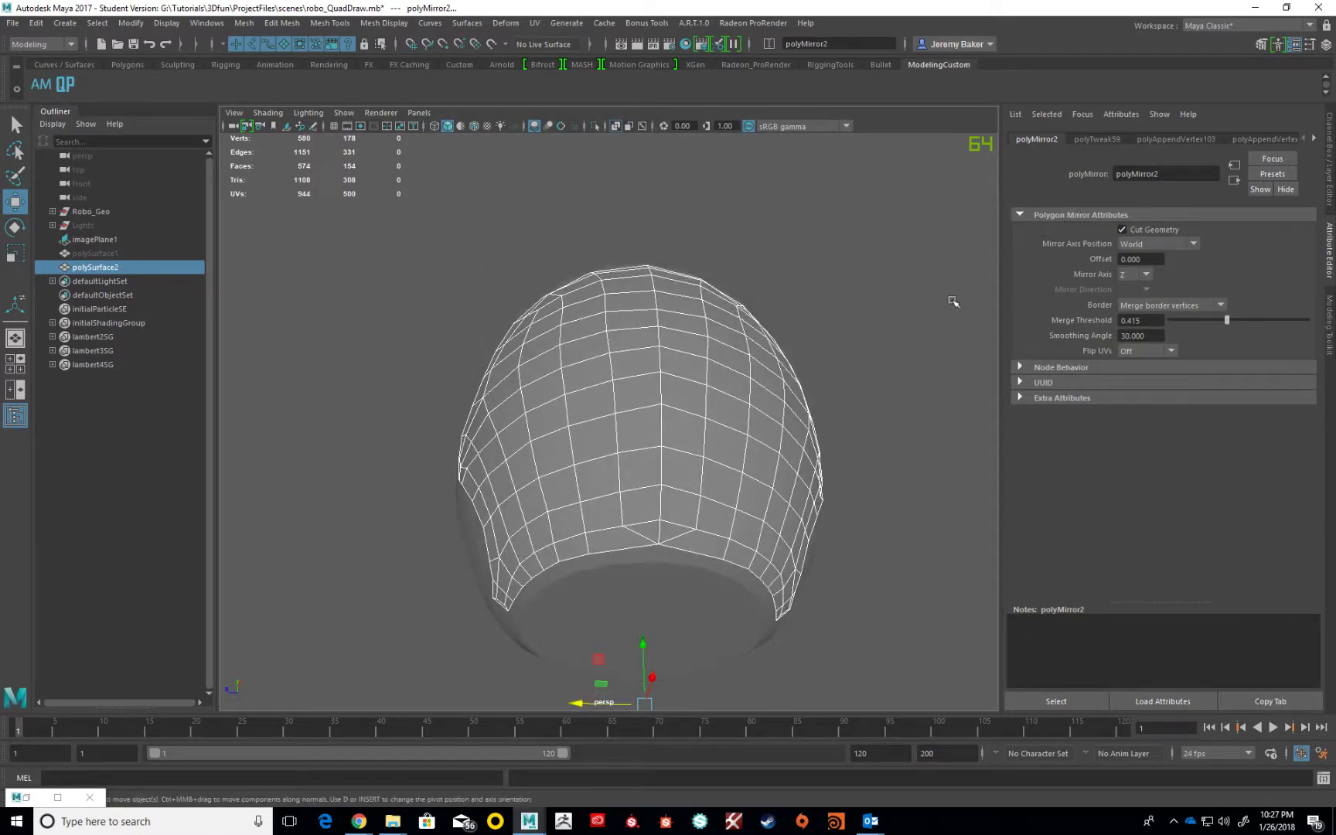
- Reduce the Z mirror's merge threshold to 0.215 and check the mirrored mesh from the side
{"action": "left_click_drag", "start_coordinate": [1226, 321], "coordinate": [1202, 320]}
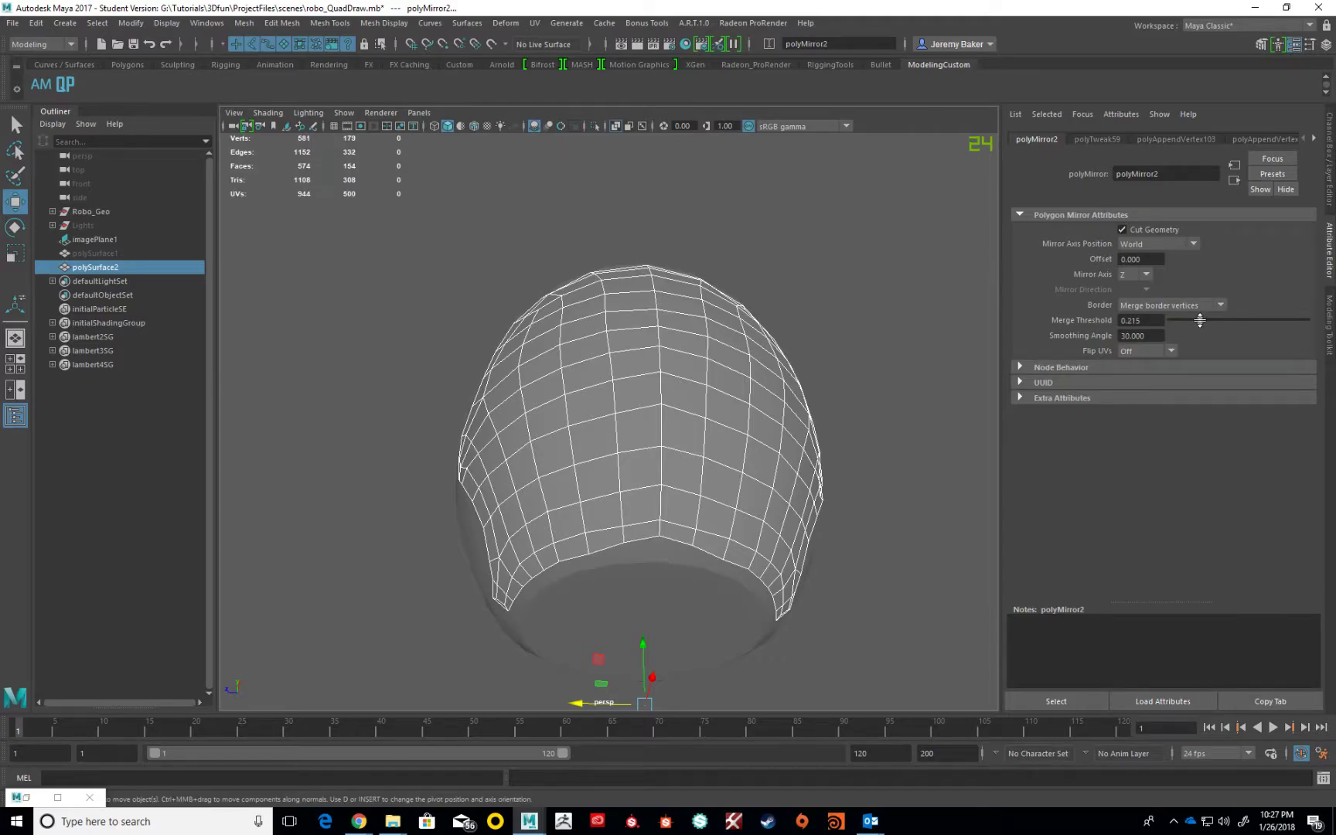
{"action": "left_click_drag", "start_coordinate": [685, 408], "coordinate": [609, 328], "text": "alt"}
{"action": "mouse_move", "coordinate": [823, 400]}
{"action": "left_mouse_down", "text": "alt"}
{"action": "mouse_move", "coordinate": [814, 417]}
{"action": "mouse_move", "coordinate": [713, 453]}
{"action": "mouse_move", "coordinate": [706, 432]}
{"action": "mouse_move", "coordinate": [820, 400]}
{"action": "left_mouse_up", "text": "alt"}
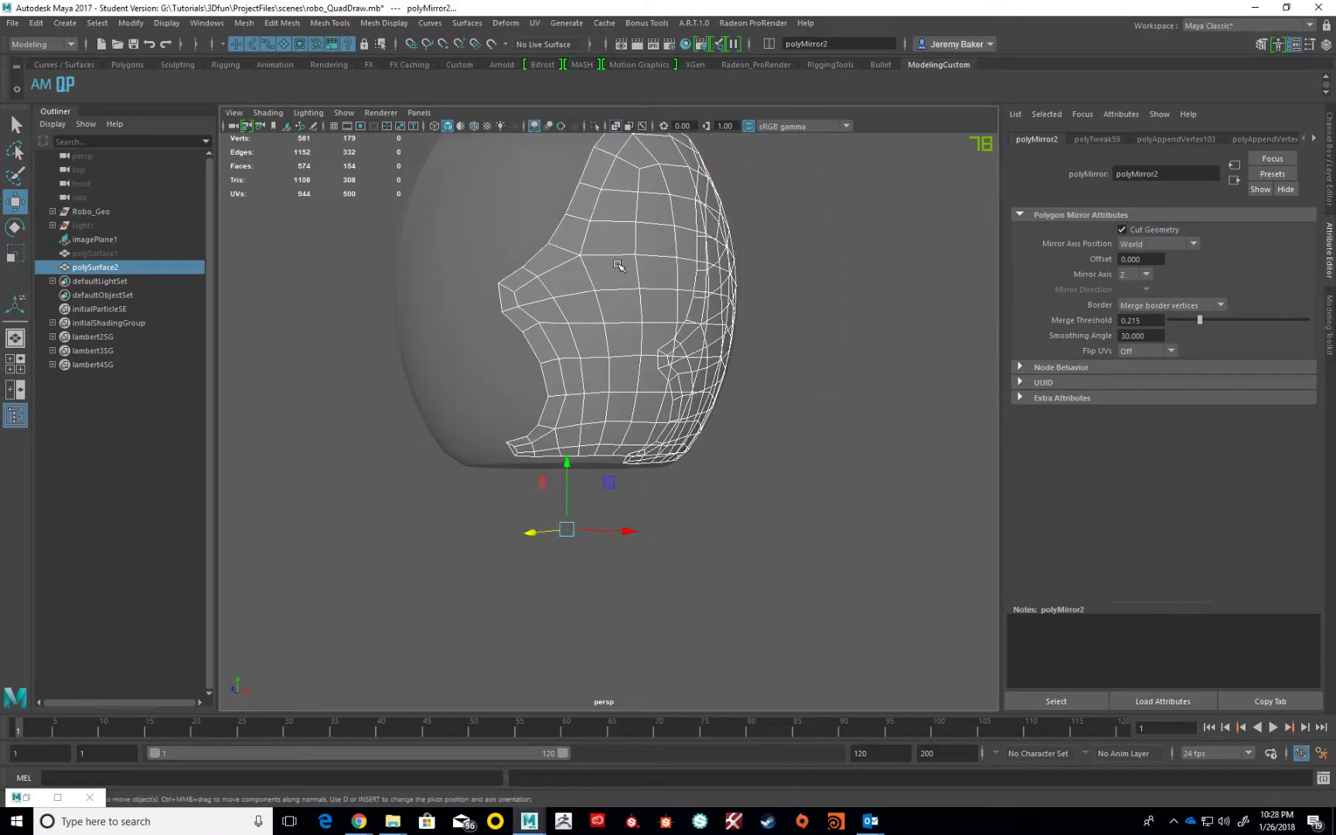
- Select the mesh's whole row of bottom border vertices in the front view, adding the missed centre vertex in perspective
{"action": "key", "text": "space"}
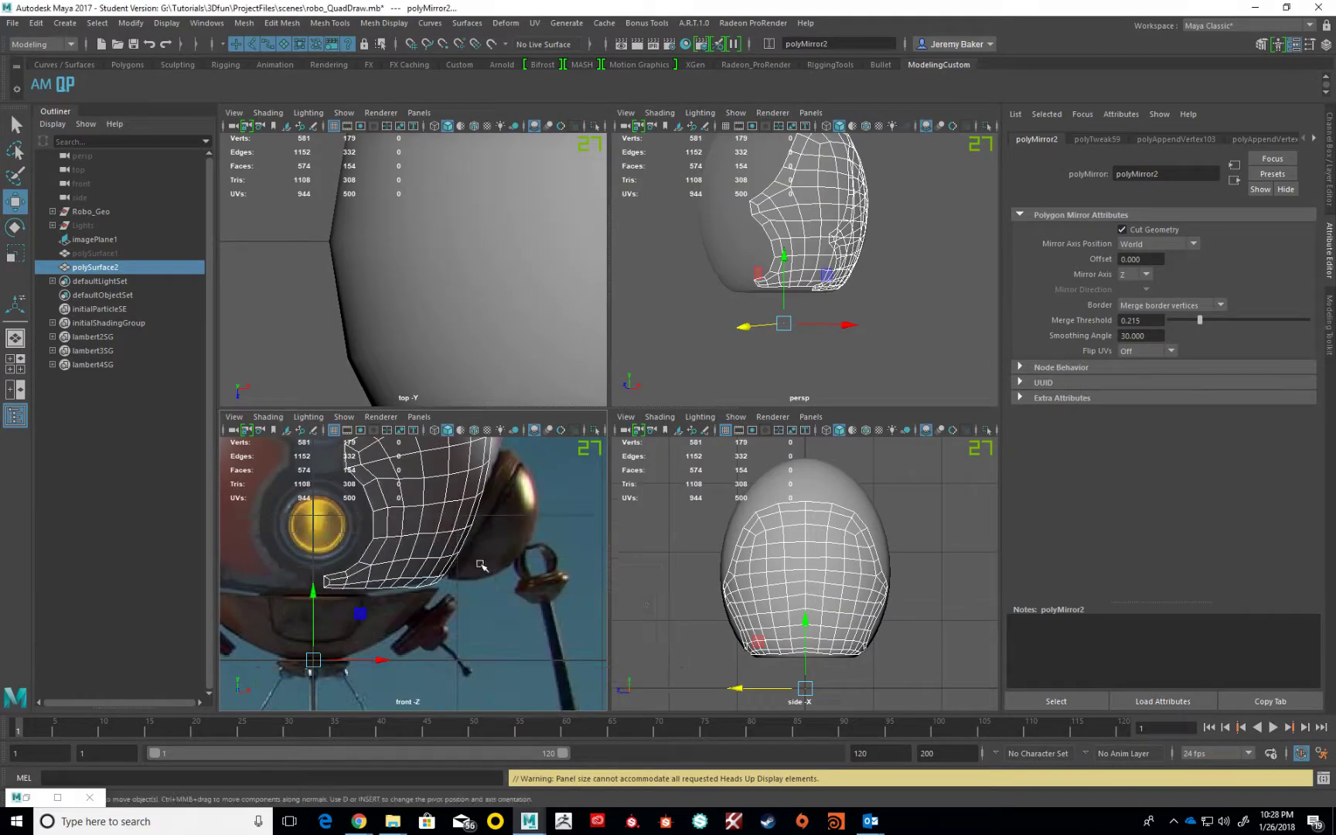
{"action": "key", "text": "space"}
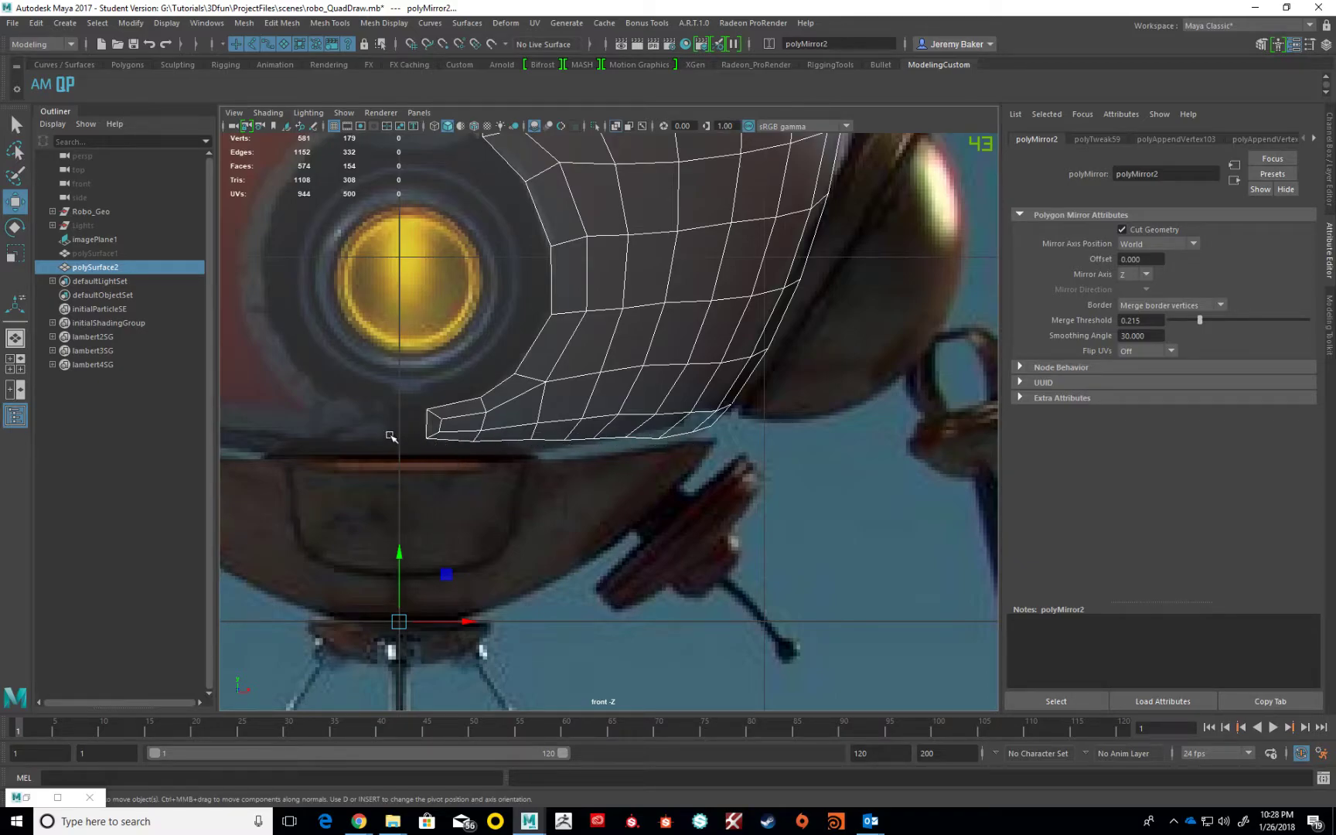
{"action": "right_click_drag", "start_coordinate": [544, 424], "coordinate": [483, 425]}
{"action": "left_click", "coordinate": [425, 441]}
{"action": "left_click_drag", "start_coordinate": [478, 457], "coordinate": [465, 436]}
{"action": "key", "text": "ctrl+z"}
{"action": "left_click_drag", "start_coordinate": [548, 458], "coordinate": [519, 433], "text": "shift"}
{"action": "left_click_drag", "start_coordinate": [710, 472], "coordinate": [702, 415], "text": "shift"}
{"action": "key", "text": "space"}
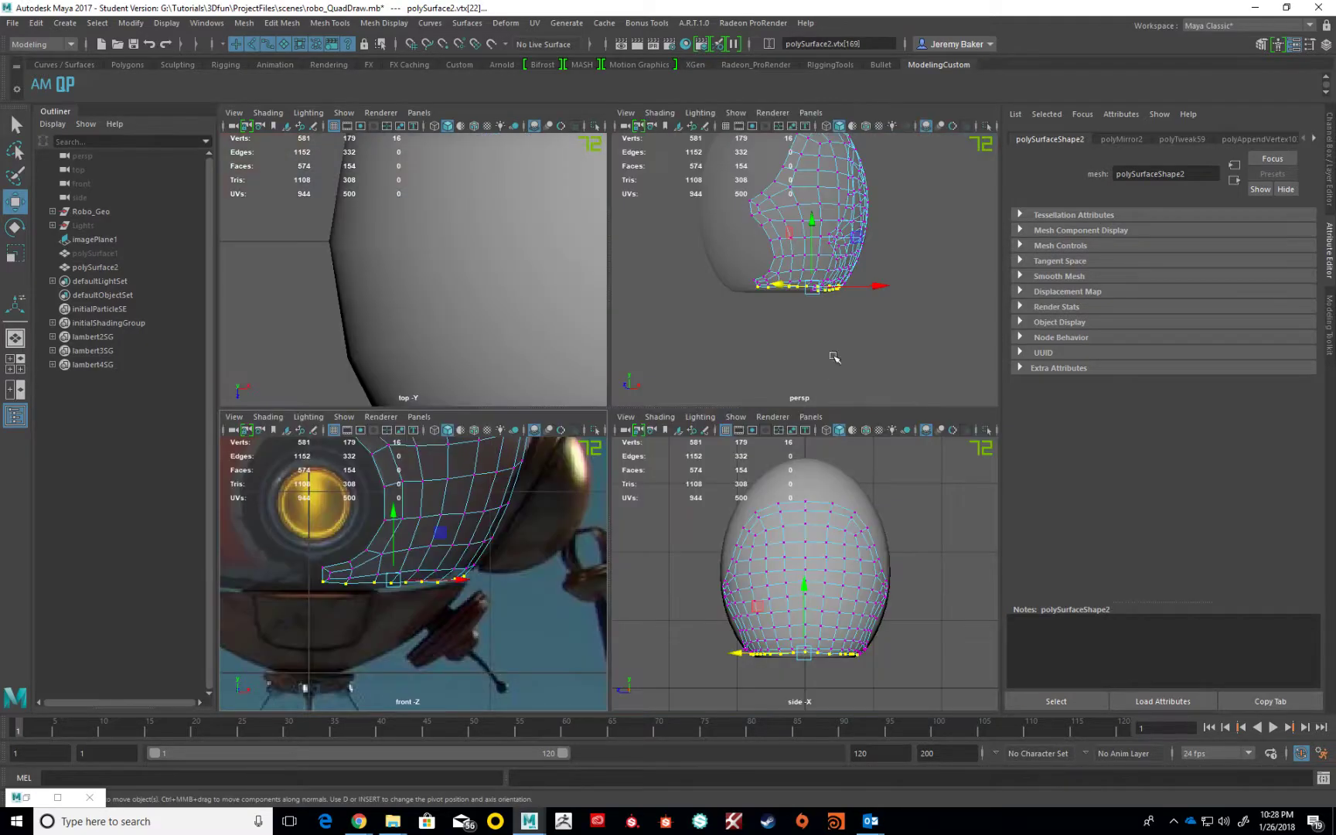
{"action": "key", "text": "space"}
{"action": "left_click_drag", "start_coordinate": [827, 330], "coordinate": [889, 412], "text": "alt"}
{"action": "left_click", "coordinate": [872, 427], "text": "shift"}
- Flatten the selected bottom border vertices into a level line by scaling them along Y
{"action": "left_click_drag", "start_coordinate": [696, 472], "coordinate": [809, 479], "text": "alt"}
{"action": "key", "text": "r"}
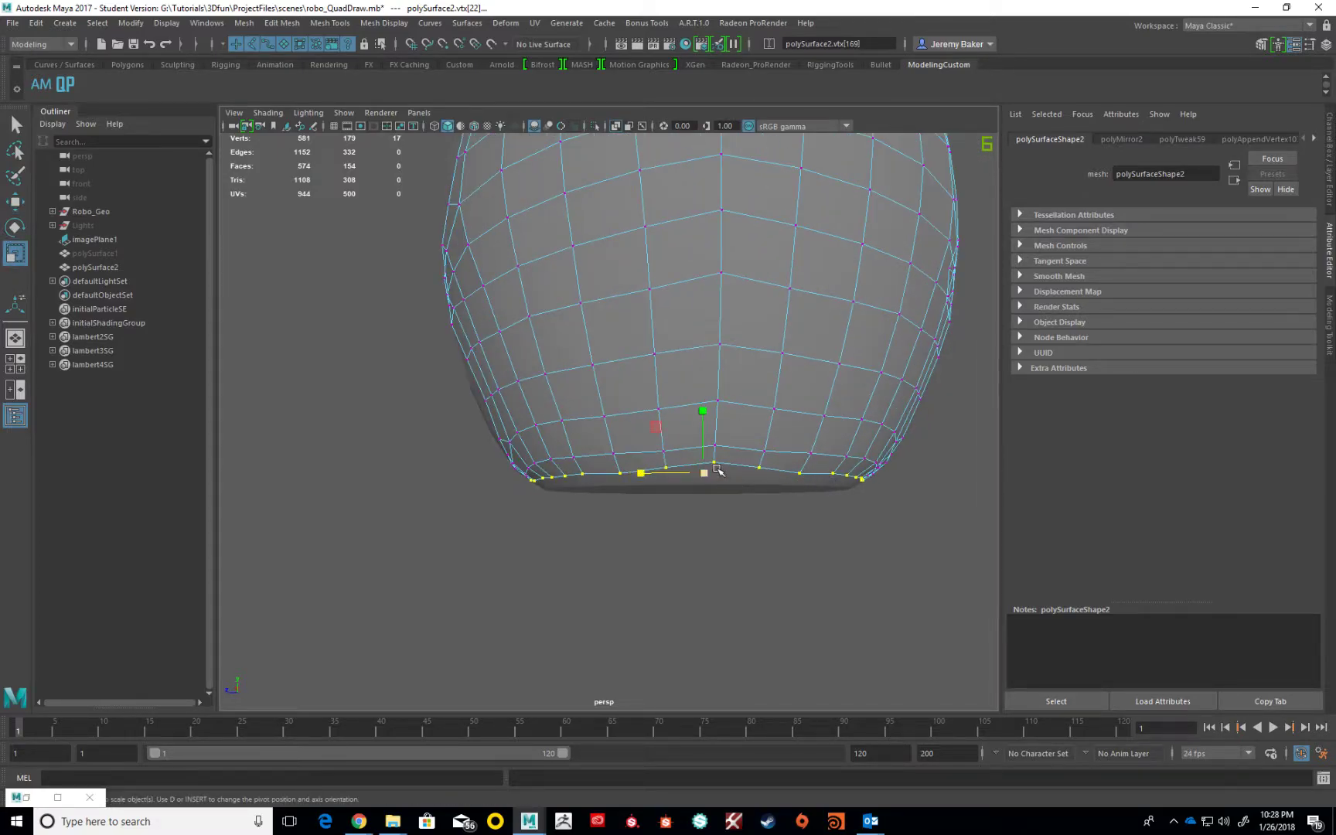
{"action": "left_click_drag", "start_coordinate": [716, 469], "coordinate": [744, 471], "text": "alt"}
{"action": "left_click_drag", "start_coordinate": [634, 470], "coordinate": [654, 477]}
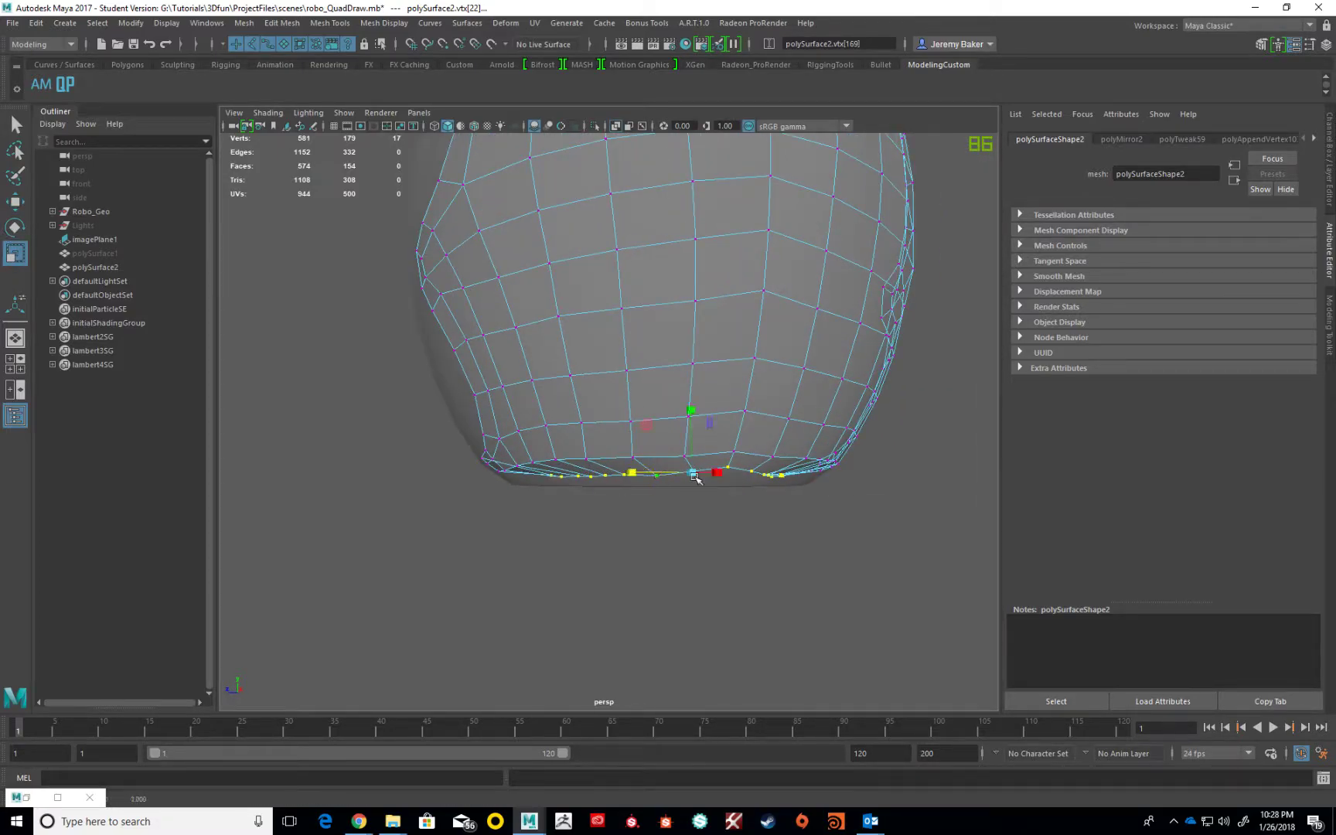
{"action": "left_click_drag", "start_coordinate": [692, 416], "coordinate": [775, 491]}
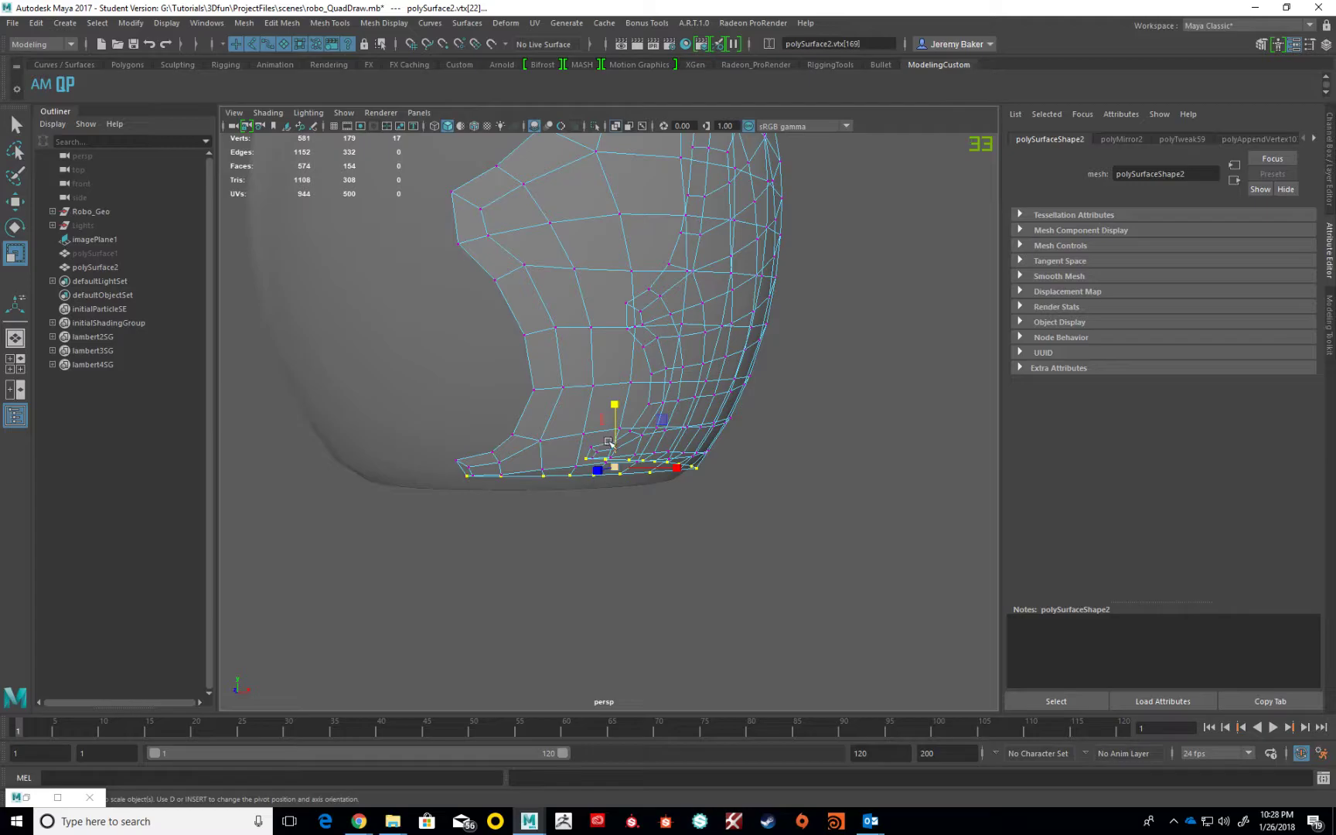
- Move the flattened bottom vertex row slightly down along Y to follow the shell's lower edge in the reference image
{"action": "key", "text": "w"}
{"action": "left_click_drag", "start_coordinate": [610, 439], "coordinate": [626, 424], "text": "alt"}
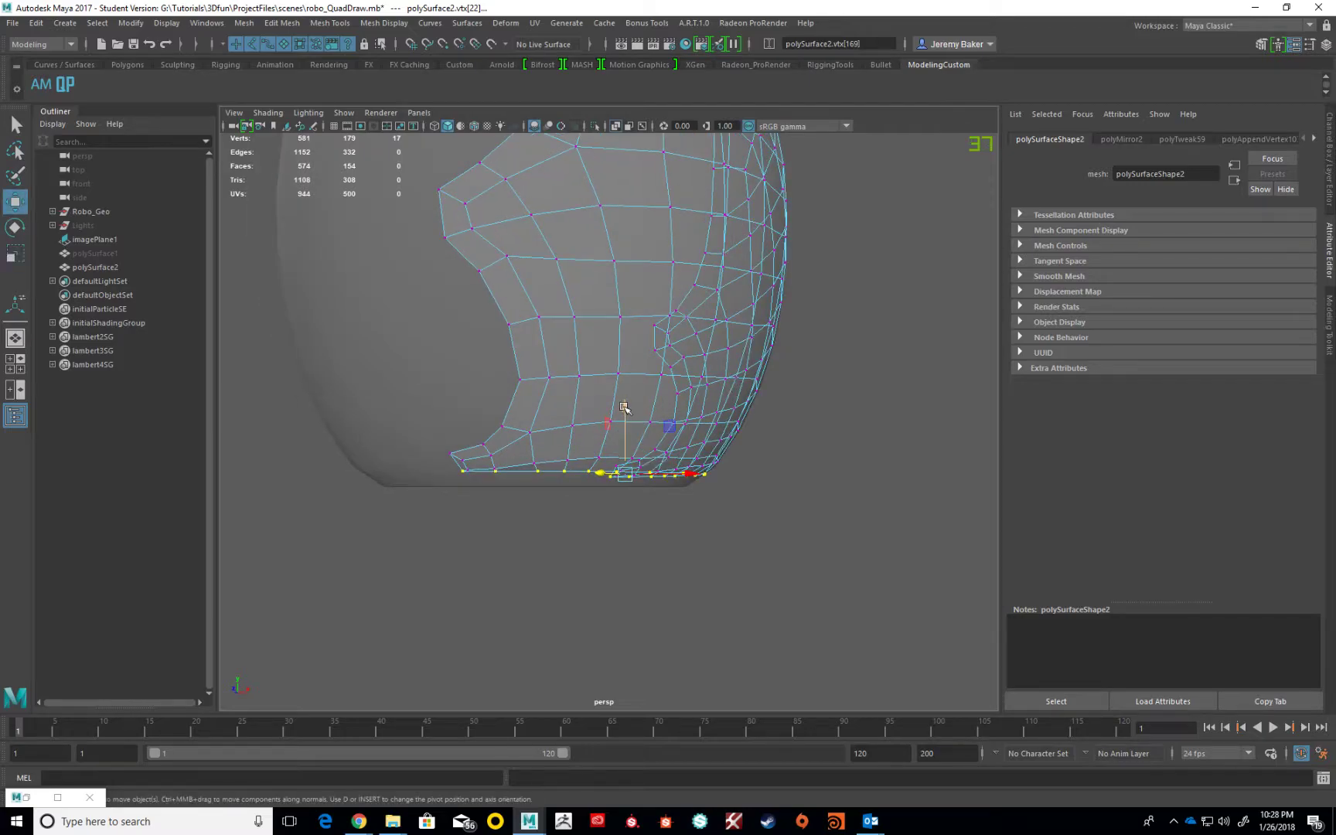
{"action": "key", "text": "space"}
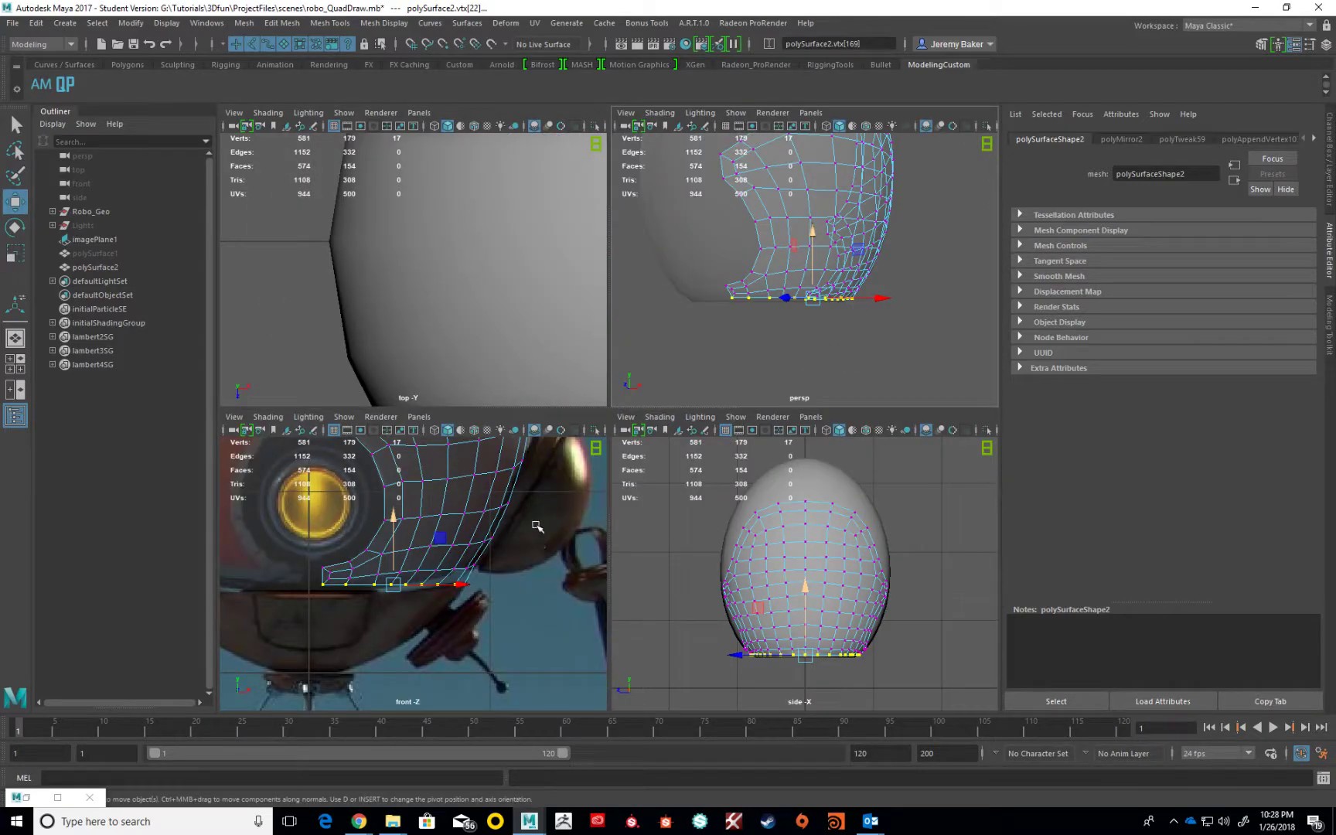
{"action": "key", "text": "space"}
{"action": "left_click_drag", "start_coordinate": [567, 404], "coordinate": [567, 406]}
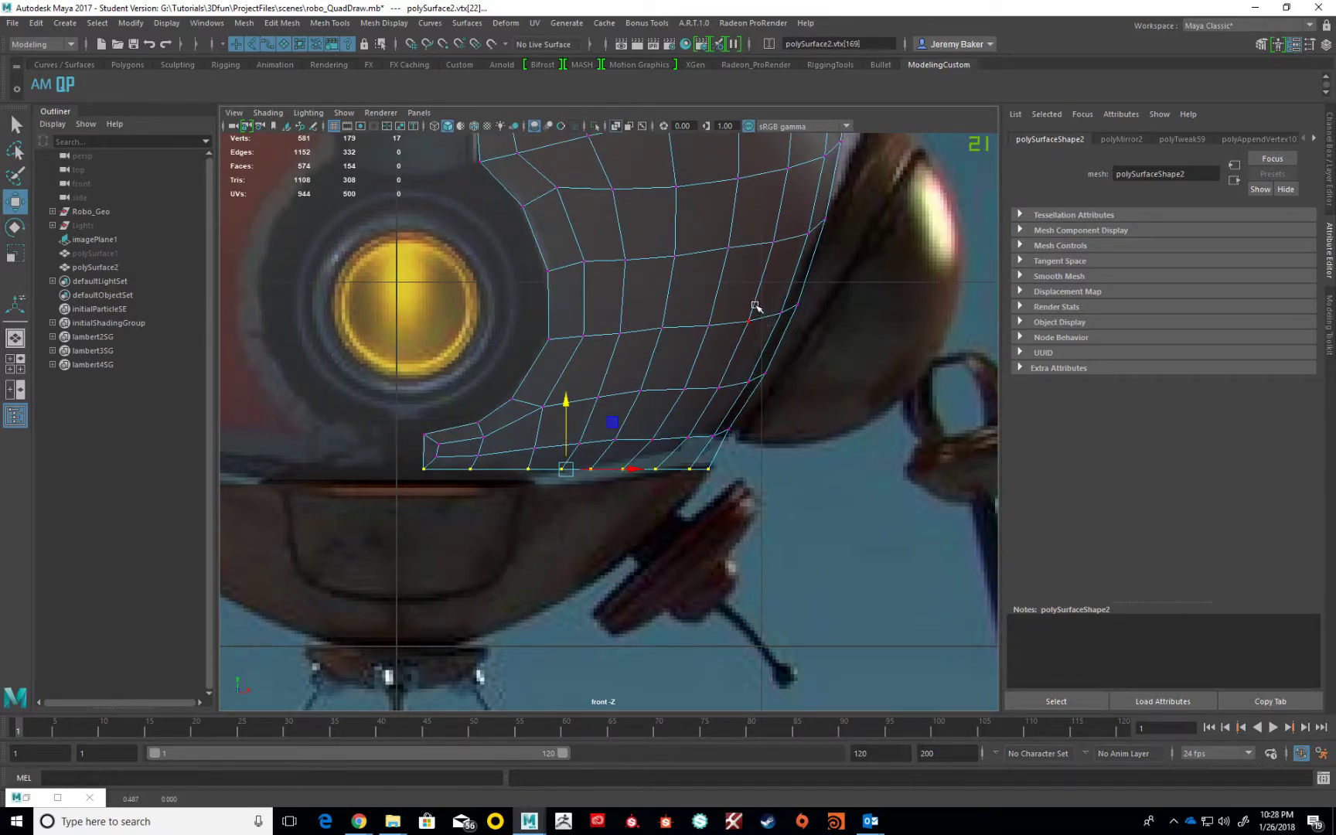
- Try to shift one vertex just above the bottom border along X, and undo it
{"action": "middle_click_drag", "start_coordinate": [719, 422], "coordinate": [715, 435], "text": "alt"}
{"action": "left_click", "coordinate": [581, 455]}
{"action": "left_click_drag", "start_coordinate": [631, 462], "coordinate": [622, 459]}
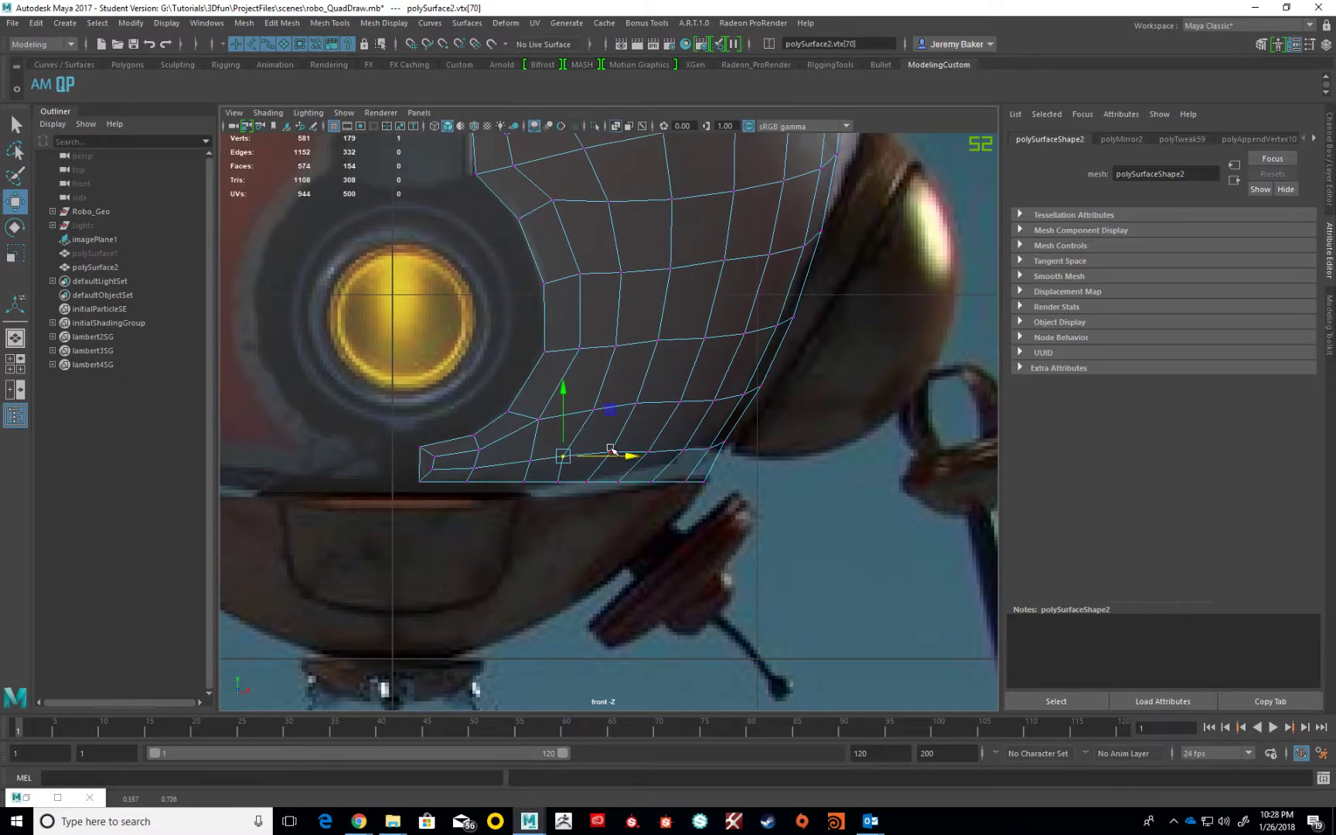
{"action": "key", "text": "ctrl+z"}
{"action": "key", "text": "ctrl+z"}
- Return to object mode, select the reference sphere pSphere1 and hide it
{"action": "left_click_drag", "start_coordinate": [749, 517], "coordinate": [403, 470]}
{"action": "scroll", "coordinate": [594, 464], "scroll_direction": "down", "scroll_amount": 10}
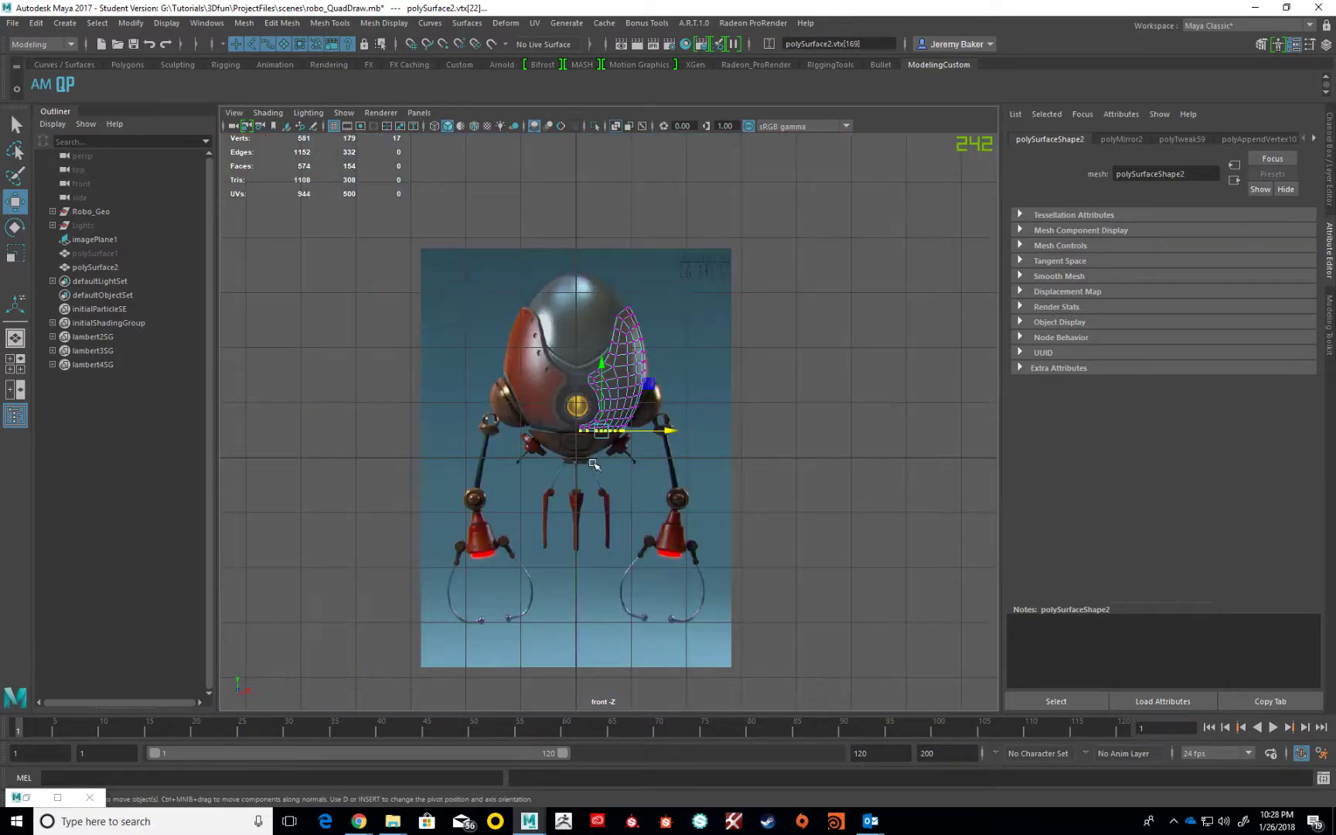
{"action": "scroll", "coordinate": [594, 463], "scroll_direction": "up", "scroll_amount": 6}
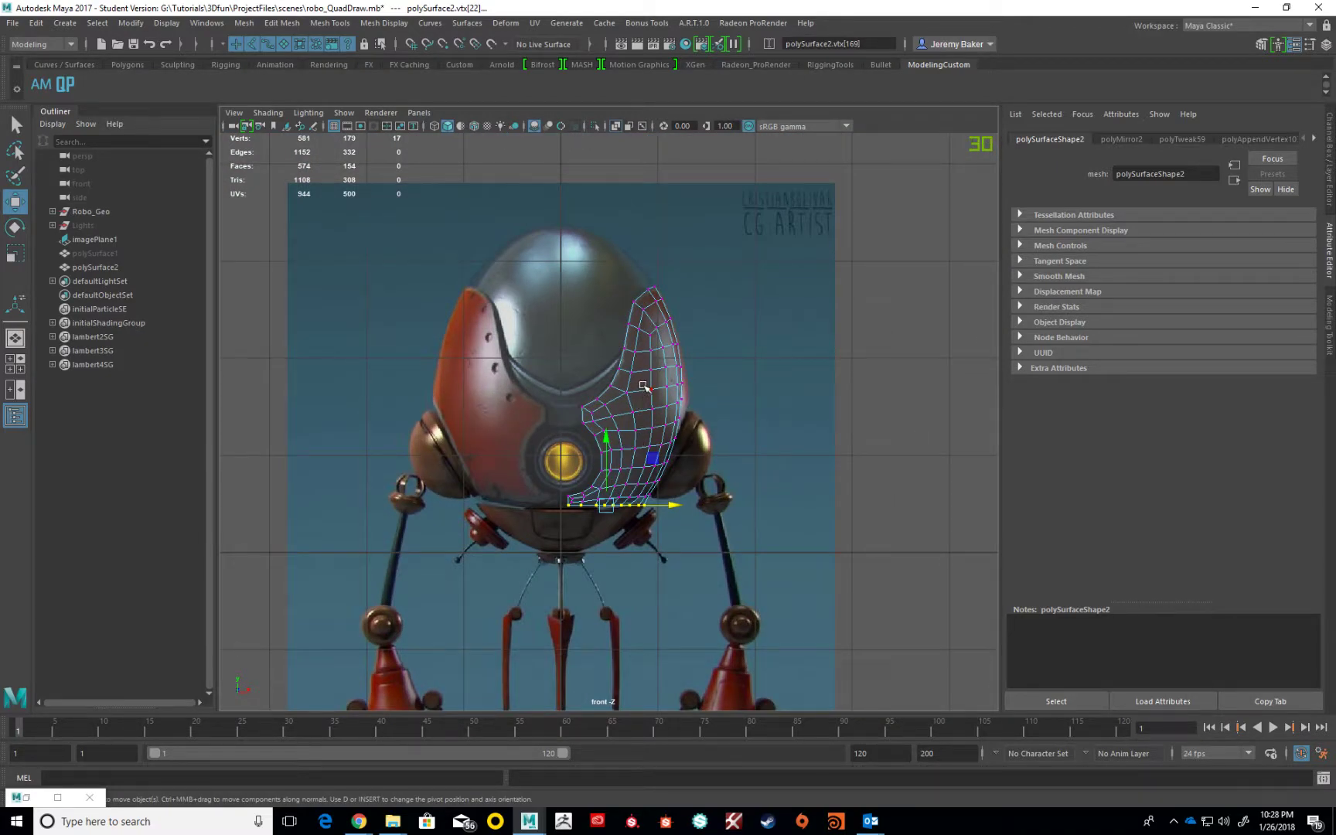
{"action": "key", "text": "space"}
{"action": "key", "text": "space"}
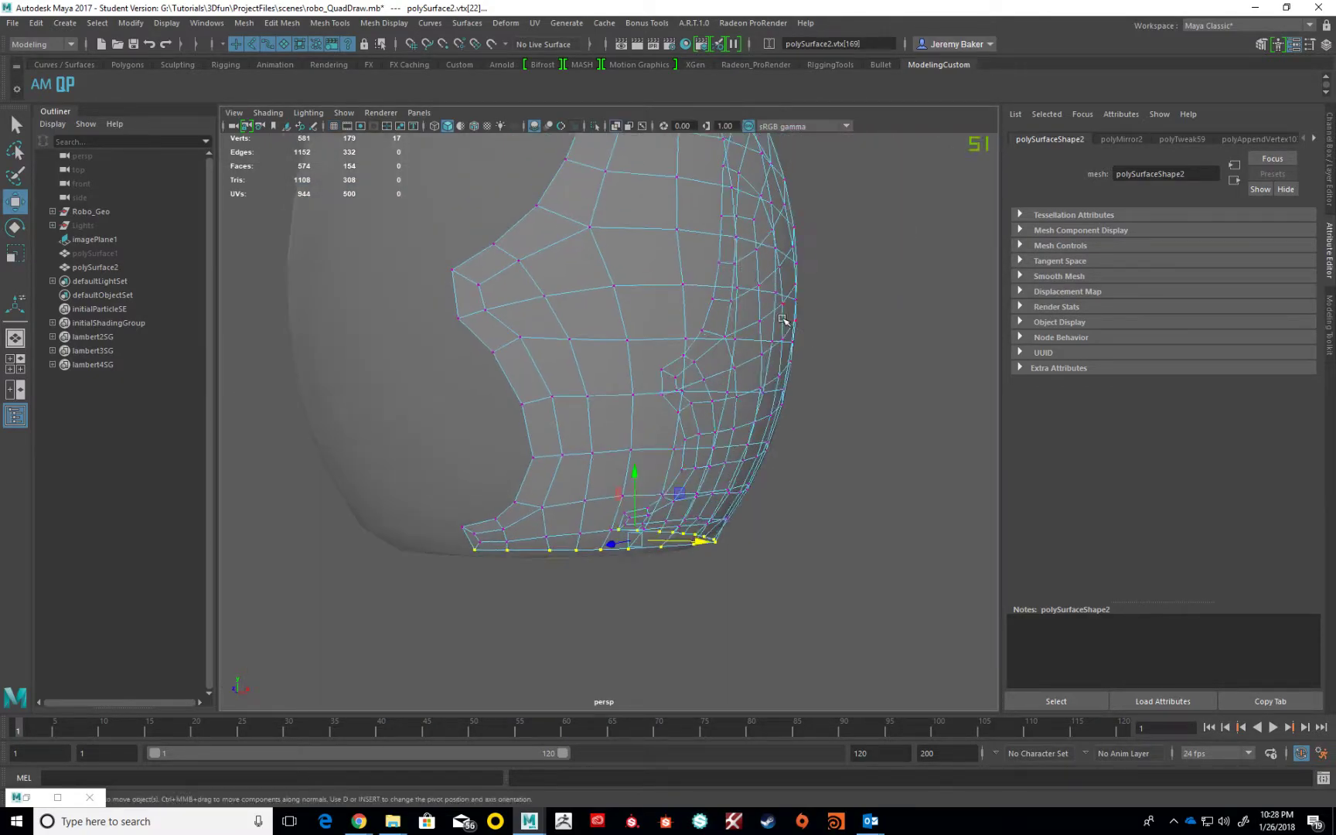
{"action": "right_click", "coordinate": [735, 272]}
{"action": "right_click_drag", "start_coordinate": [735, 272], "coordinate": [781, 249]}
{"action": "scroll", "coordinate": [780, 249], "scroll_direction": "down", "scroll_amount": 5}
{"action": "left_click", "coordinate": [778, 280]}
{"action": "left_click", "coordinate": [563, 294]}
{"action": "left_click_drag", "start_coordinate": [565, 295], "coordinate": [605, 316], "text": "alt"}
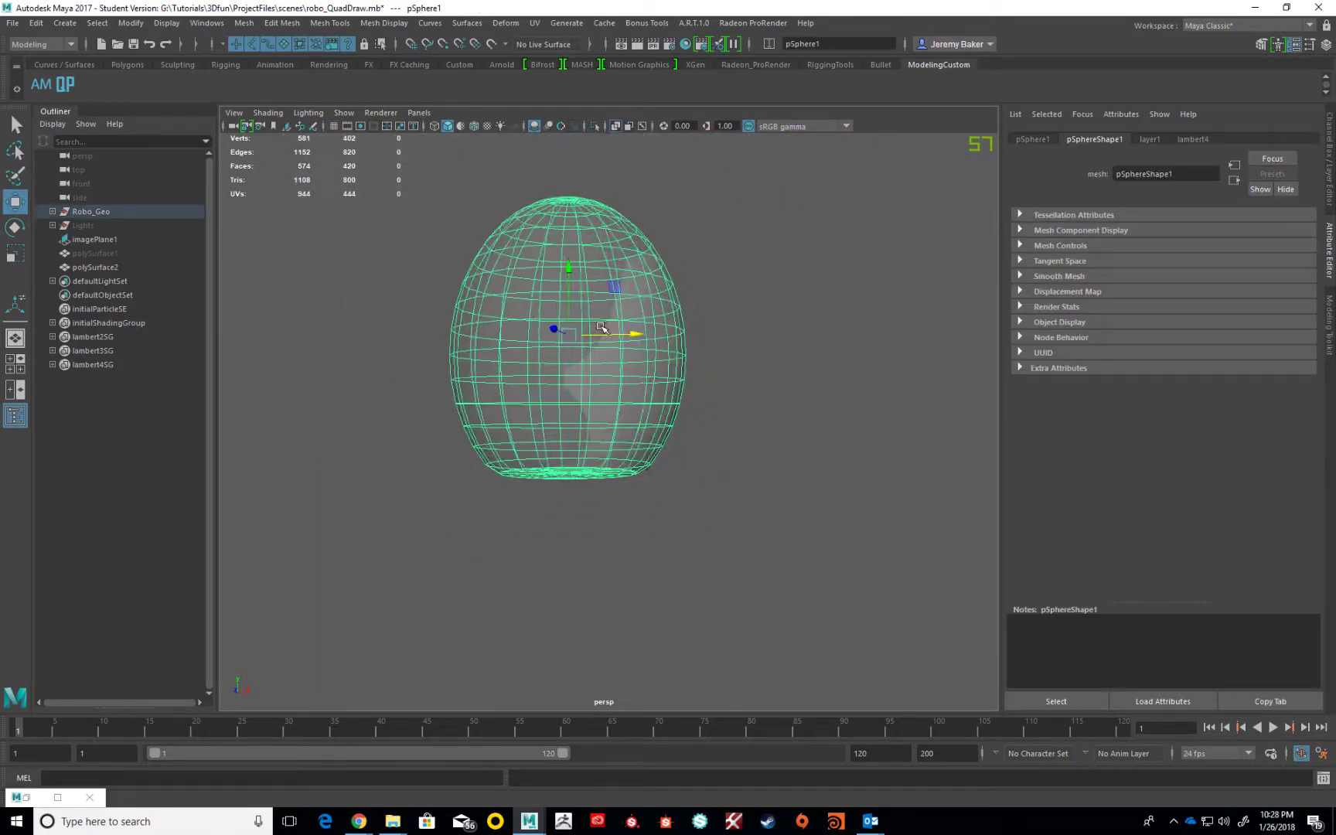
{"action": "key", "text": "Delete"}
- Select the retopologised mesh polySurface2 and turn off the viewport's X-ray display
{"action": "left_click", "coordinate": [651, 359]}
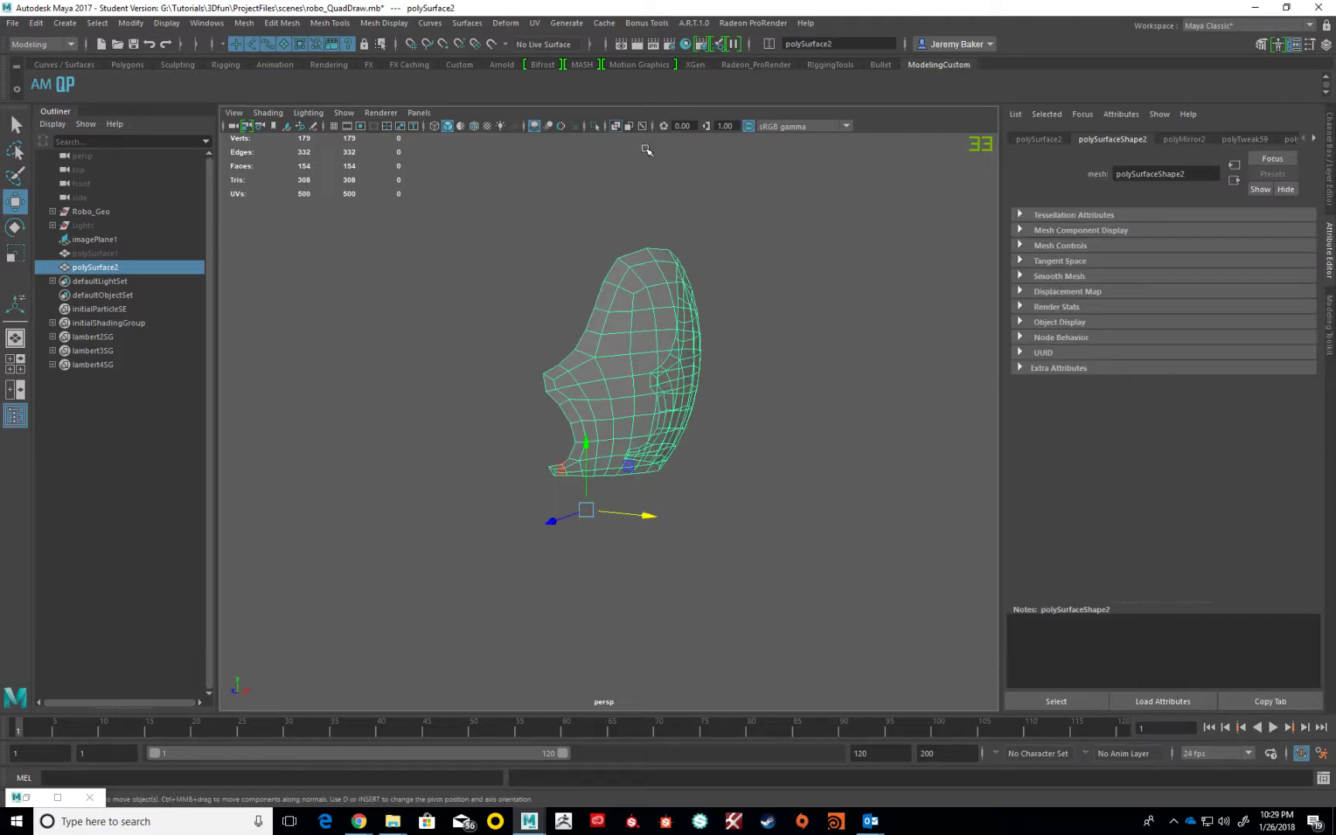
{"action": "left_click", "coordinate": [616, 129]}
{"action": "scroll", "coordinate": [717, 317], "scroll_direction": "up", "scroll_amount": 2}
{"action": "left_click_drag", "start_coordinate": [719, 320], "coordinate": [657, 310], "text": "alt"}
- Examine the faceted shading of polySurface2 with the mesh both selected and deselected
{"action": "left_click", "coordinate": [781, 350]}
{"action": "left_click", "coordinate": [695, 378]}
{"action": "left_click", "coordinate": [742, 411]}
{"action": "left_click_drag", "start_coordinate": [628, 213], "coordinate": [692, 392]}
{"action": "left_click", "coordinate": [775, 376]}
{"action": "left_click", "coordinate": [698, 379]}
{"action": "left_click", "coordinate": [751, 387]}
{"action": "scroll", "coordinate": [682, 389], "scroll_direction": "down", "scroll_amount": 2}
{"action": "scroll", "coordinate": [679, 388], "scroll_direction": "up", "scroll_amount": 1}
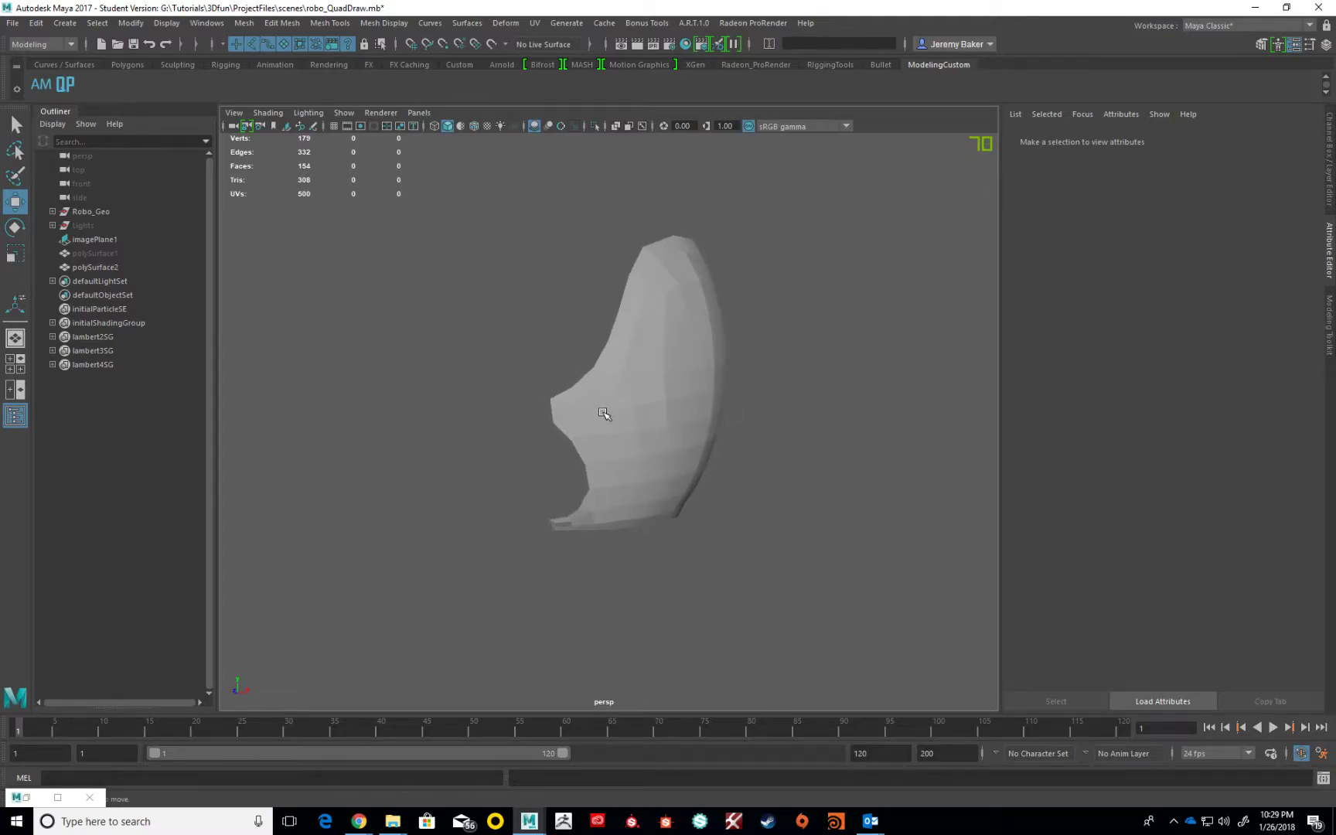
{"action": "left_click", "coordinate": [655, 407]}
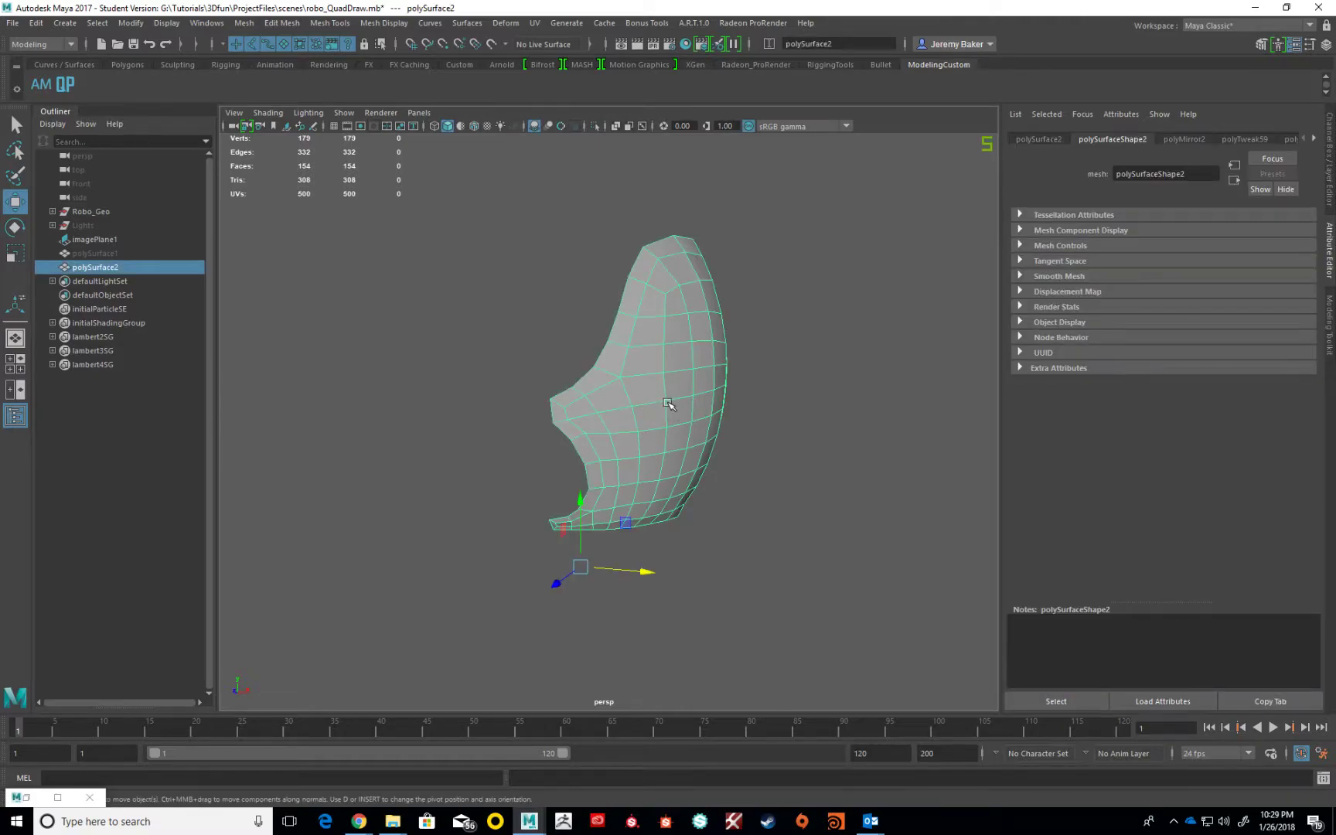
{"action": "left_click", "coordinate": [770, 409]}
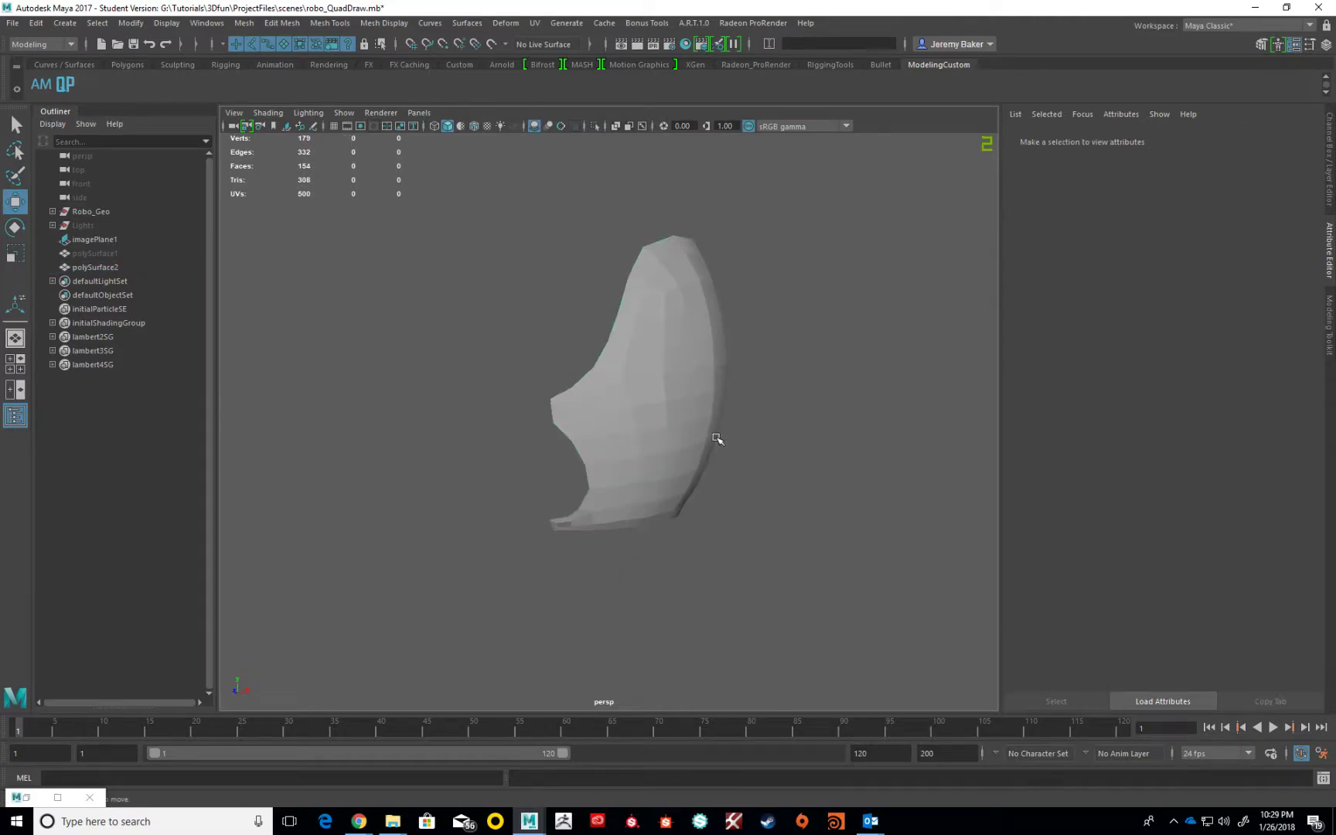
- Apply Soften Edge to polySurface2 and deselect it to view the smooth shading
{"action": "left_click", "coordinate": [697, 364]}
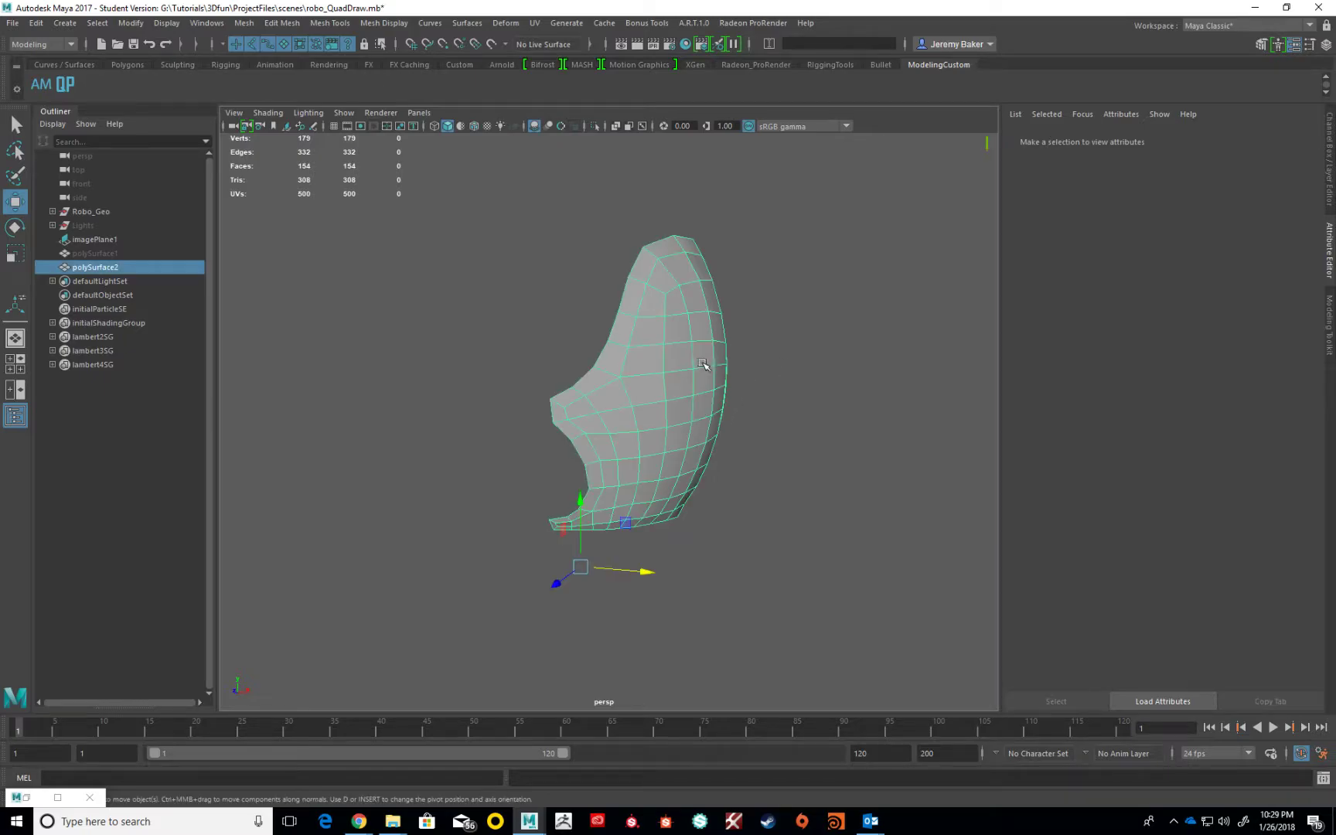
{"action": "left_click", "coordinate": [387, 24]}
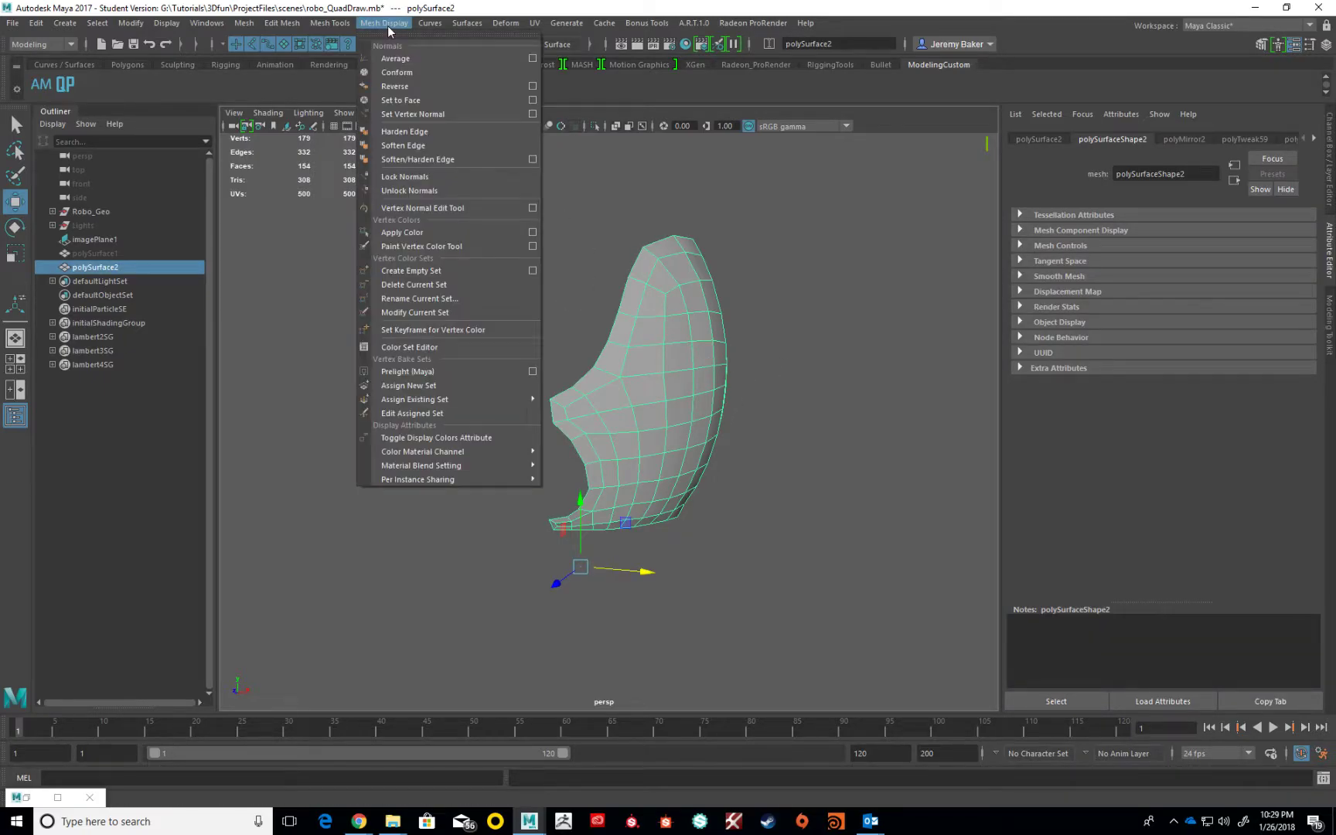
{"action": "left_click", "coordinate": [413, 147]}
{"action": "left_click", "coordinate": [546, 230]}
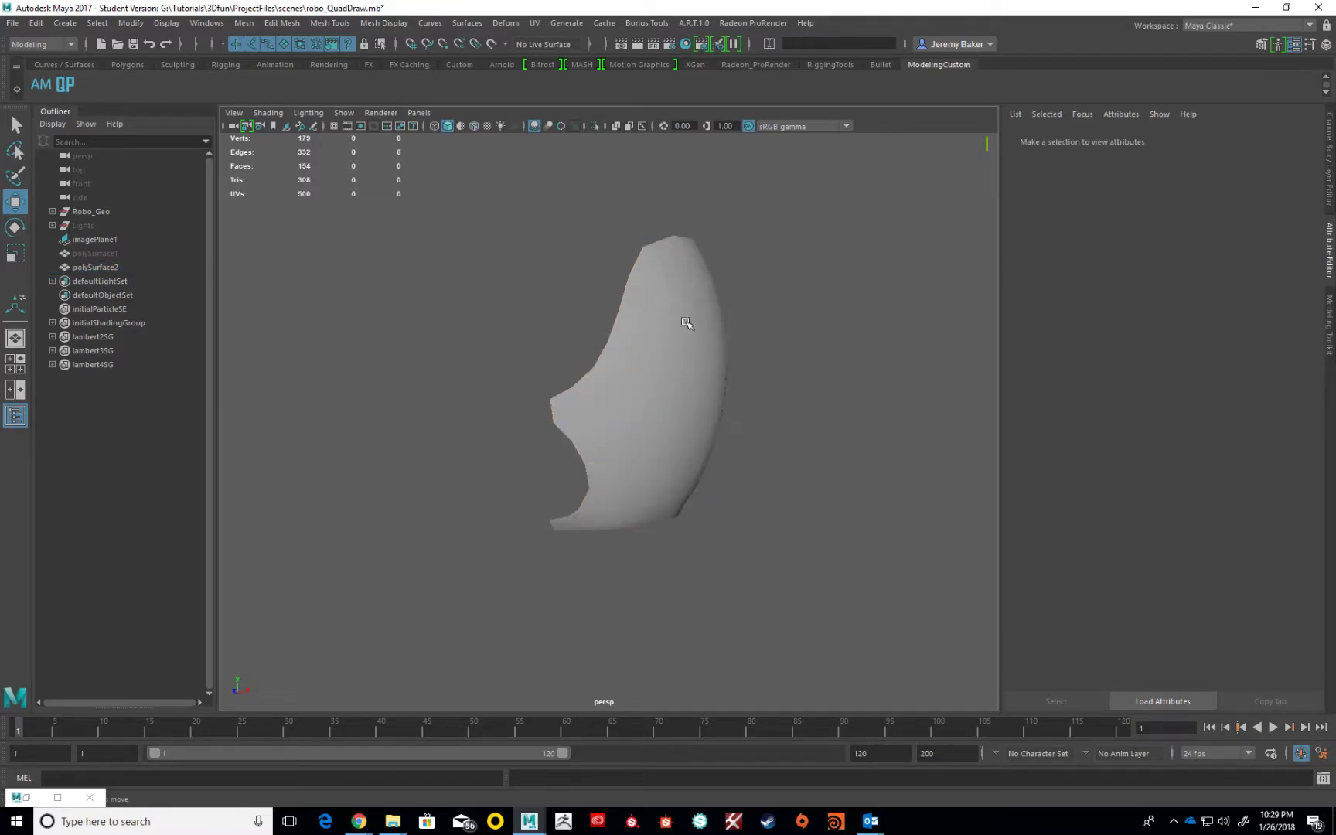
- Mirror polySurface2 across the world X axis with its border vertices merged
{"action": "left_click", "coordinate": [710, 405]}
{"action": "mouse_move", "coordinate": [710, 405]}
{"action": "left_mouse_down", "text": "alt"}
{"action": "mouse_move", "coordinate": [679, 426]}
{"action": "mouse_move", "coordinate": [721, 411]}
{"action": "mouse_move", "coordinate": [689, 405]}
{"action": "left_mouse_up", "text": "alt"}
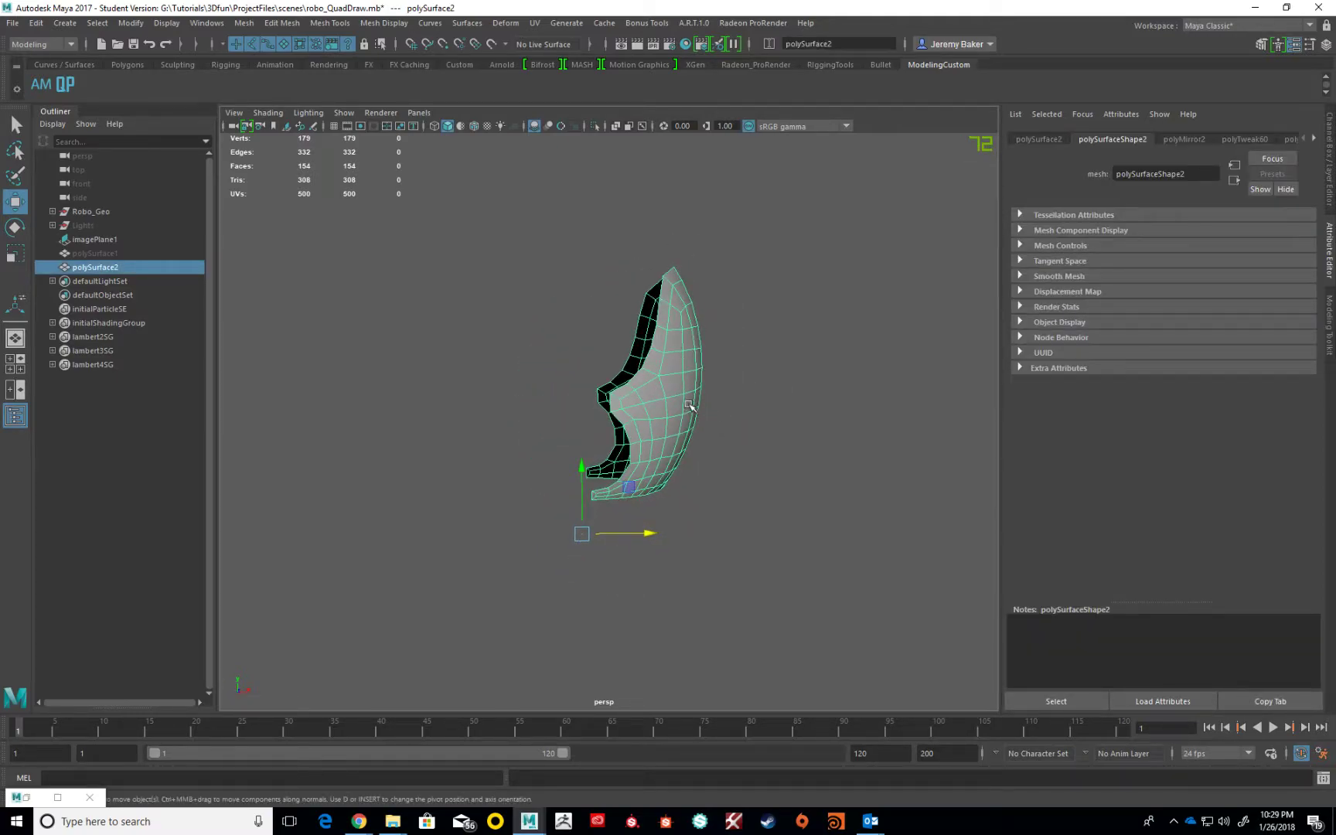
{"action": "left_click", "coordinate": [243, 23]}
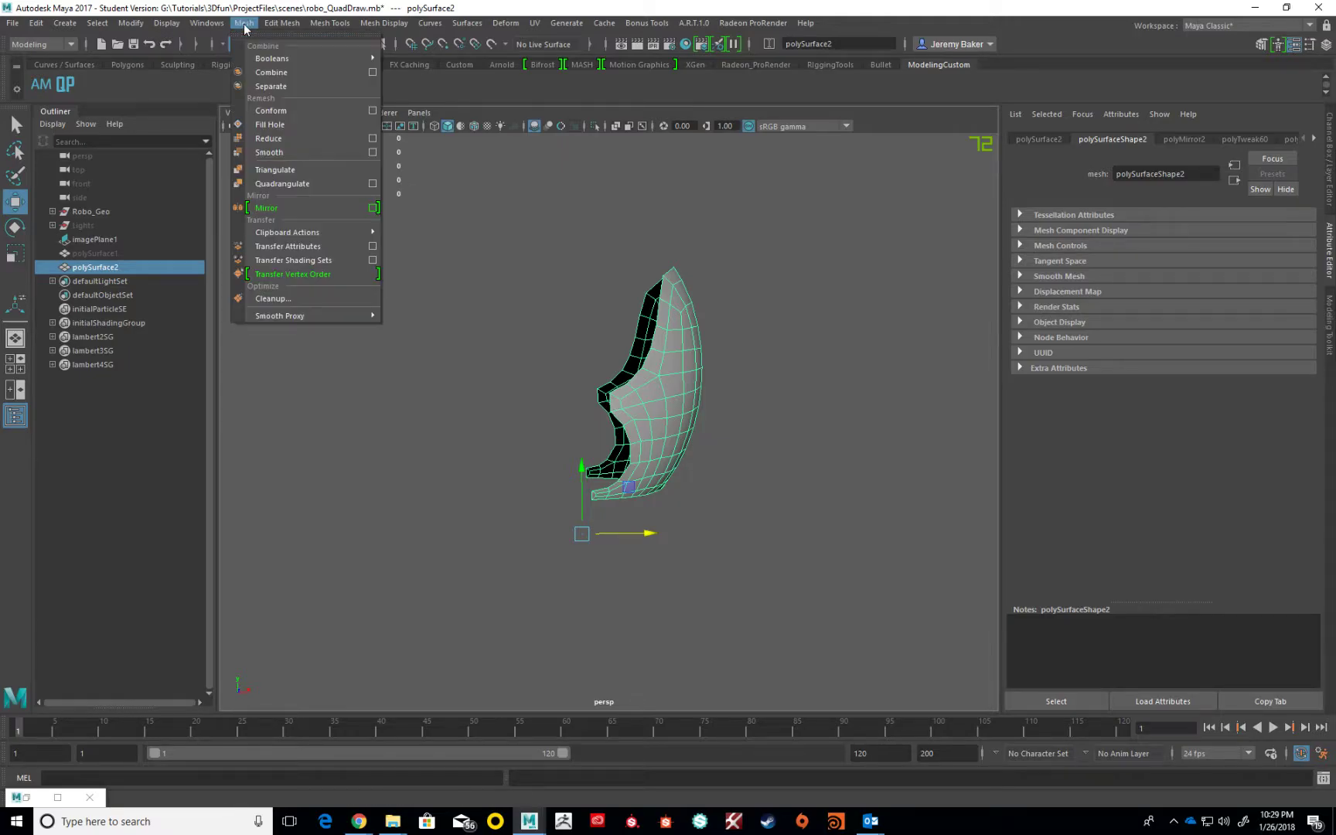
{"action": "left_click", "coordinate": [283, 207]}
{"action": "left_click_drag", "start_coordinate": [504, 285], "coordinate": [554, 280], "text": "alt"}
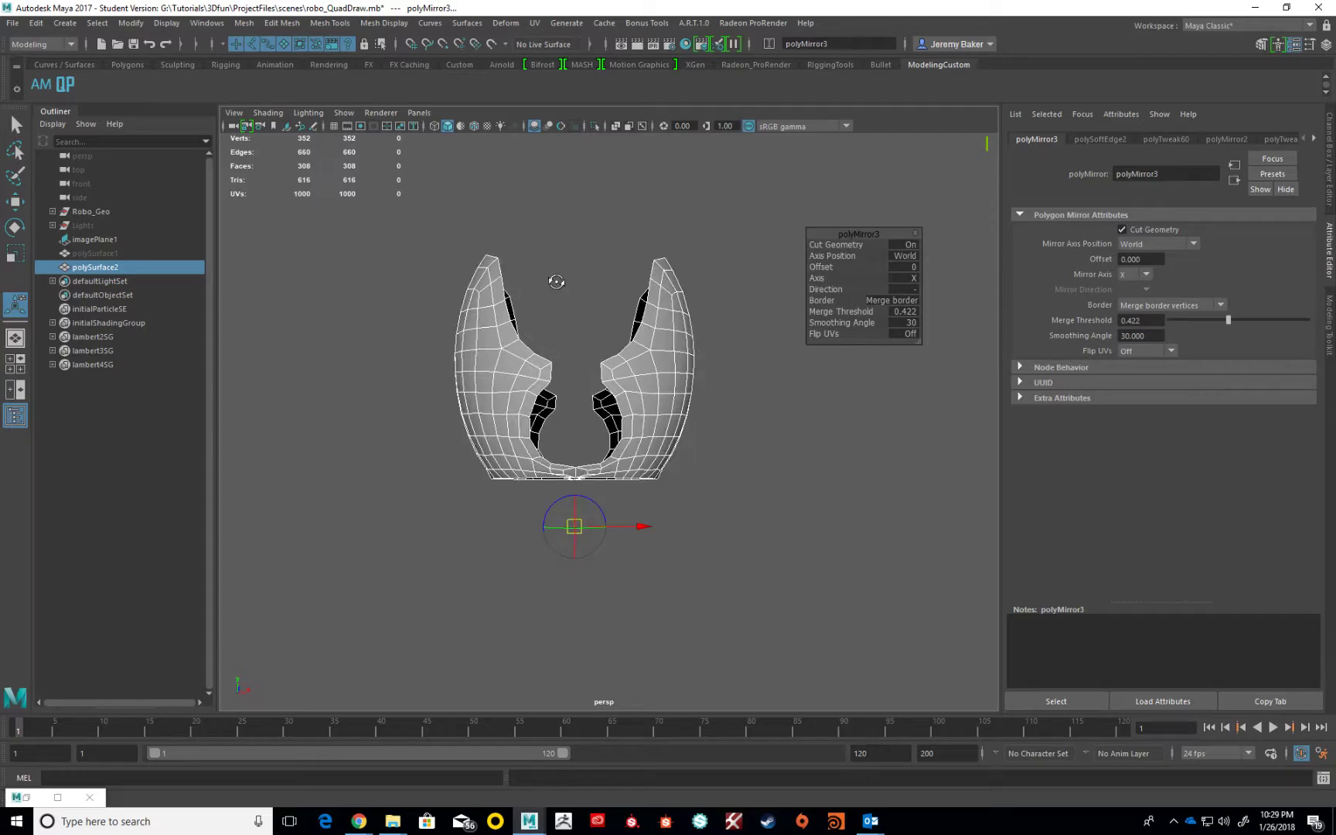
{"action": "scroll", "coordinate": [612, 330], "scroll_direction": "up", "scroll_amount": 3}
{"action": "middle_click_drag", "start_coordinate": [612, 332], "coordinate": [611, 316], "text": "alt"}
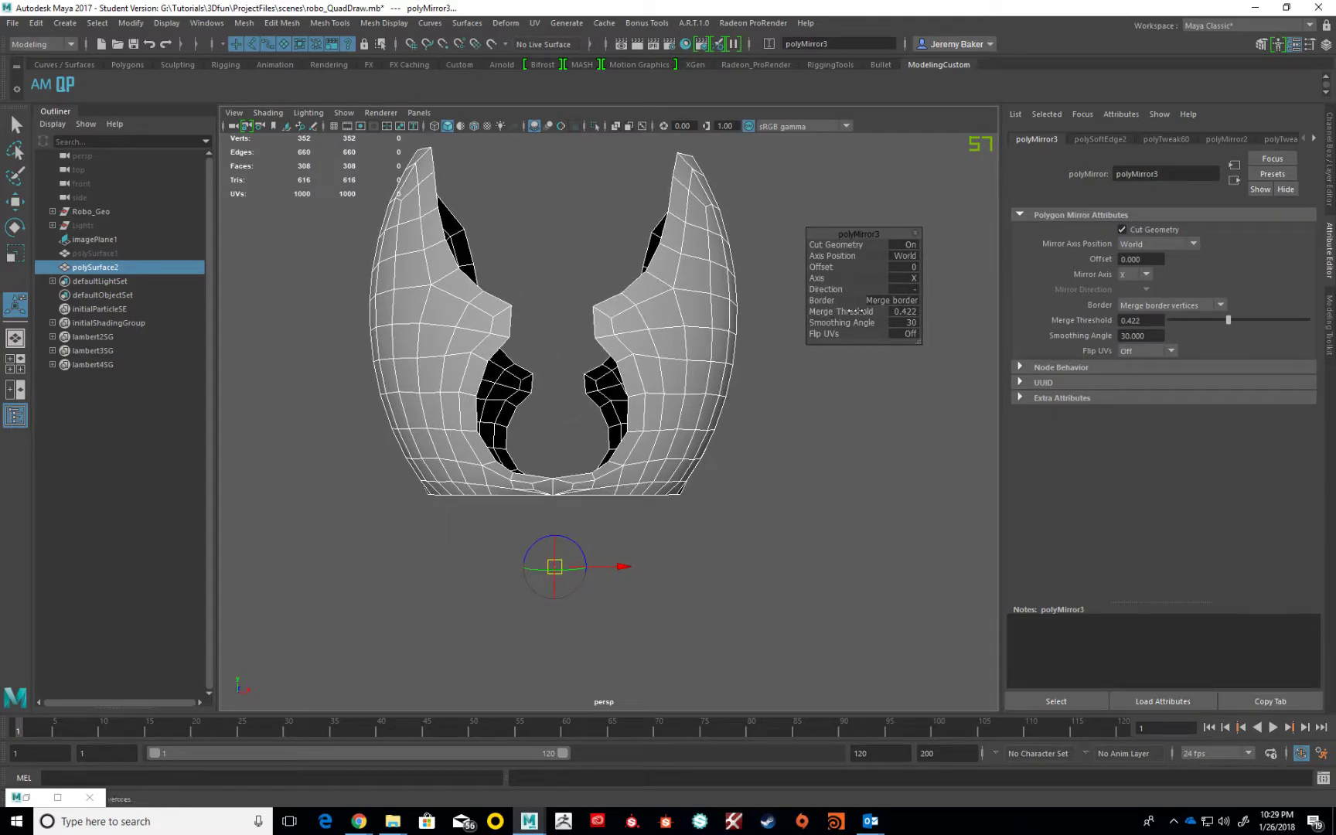
- Lower the X mirror's merge threshold to 0.0215 to keep the two halves apart, and reselect the mirrored mesh
{"action": "middle_click_drag", "start_coordinate": [617, 396], "coordinate": [624, 361], "text": "alt"}
{"action": "scroll", "coordinate": [647, 409], "scroll_direction": "up", "scroll_amount": 3}
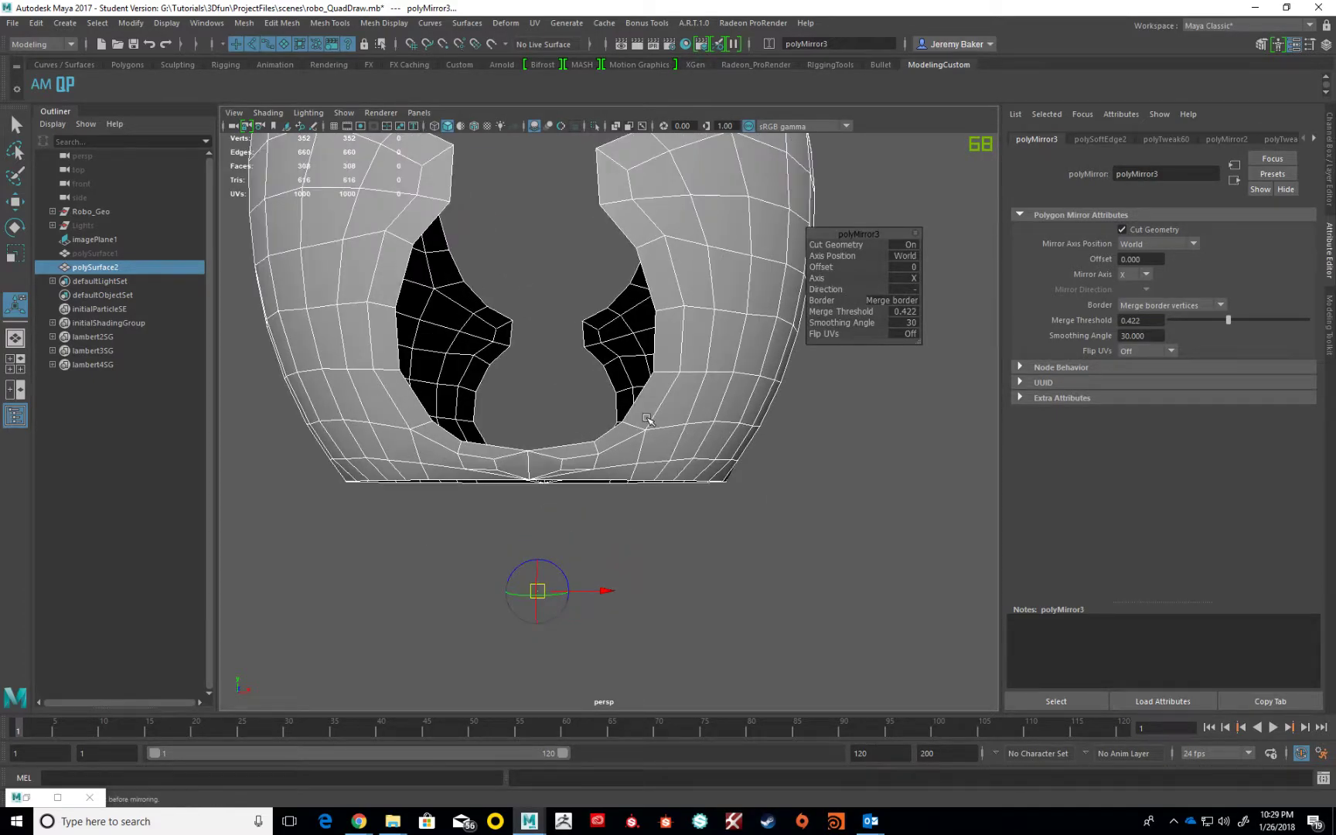
{"action": "left_click_drag", "start_coordinate": [647, 410], "coordinate": [656, 377], "text": "alt"}
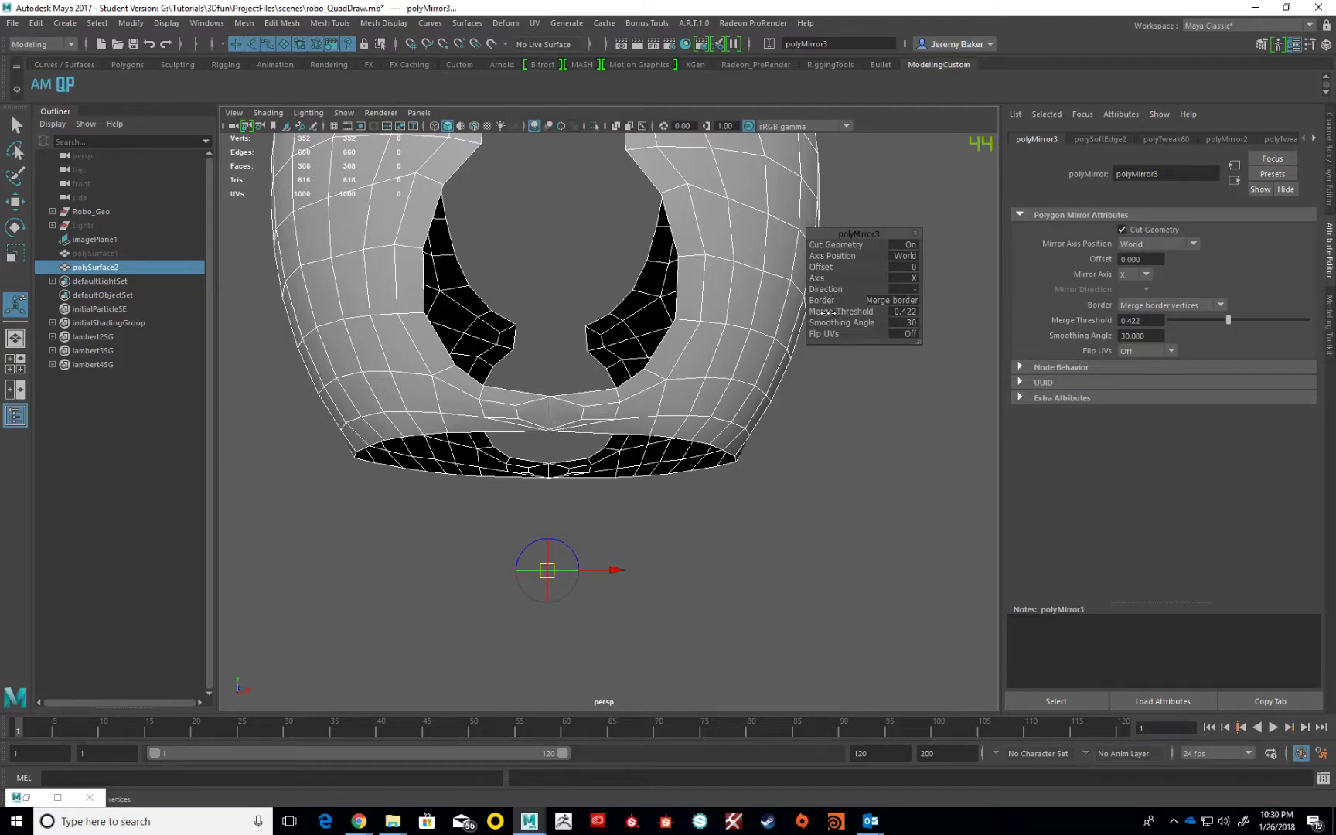
{"action": "left_click_drag", "start_coordinate": [853, 310], "coordinate": [853, 311]}
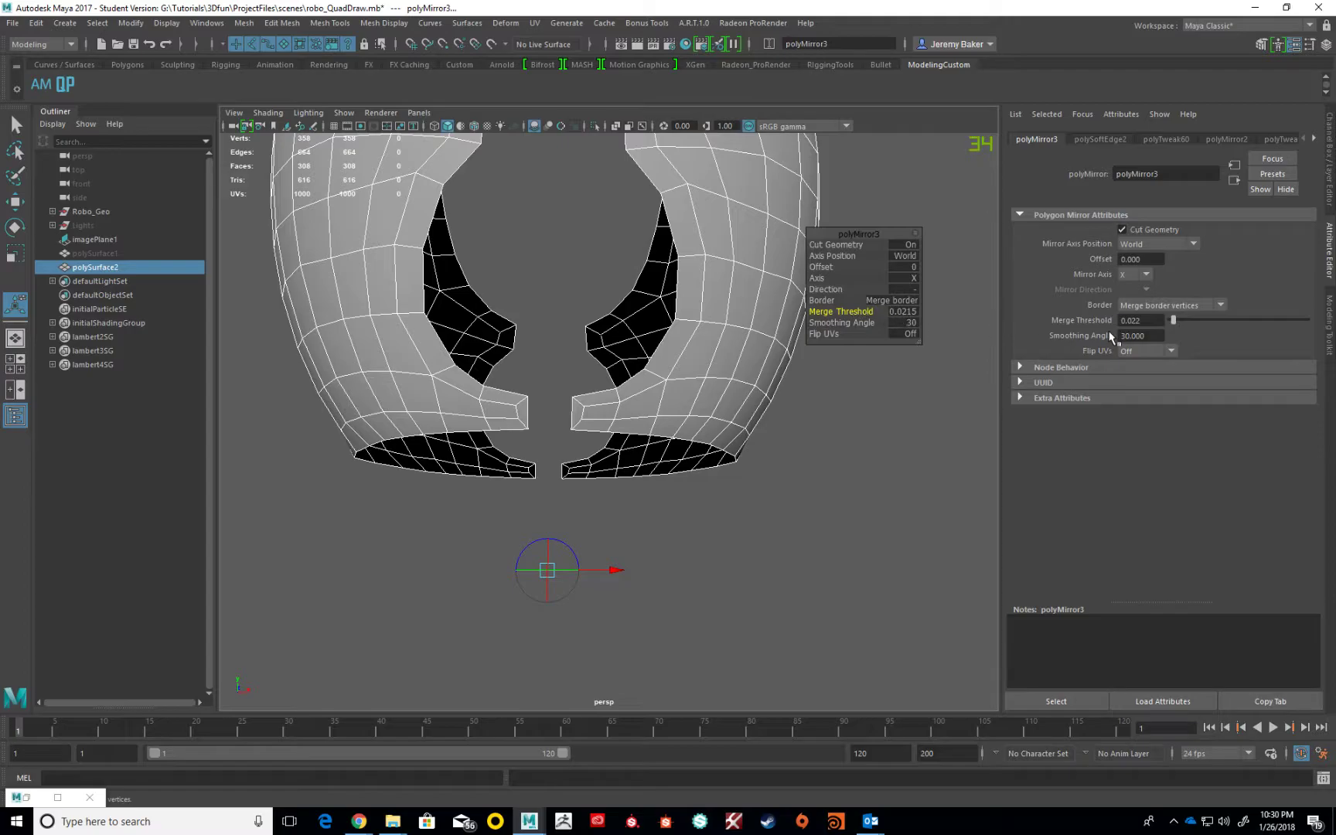
{"action": "scroll", "coordinate": [599, 425], "scroll_direction": "down", "scroll_amount": 6}
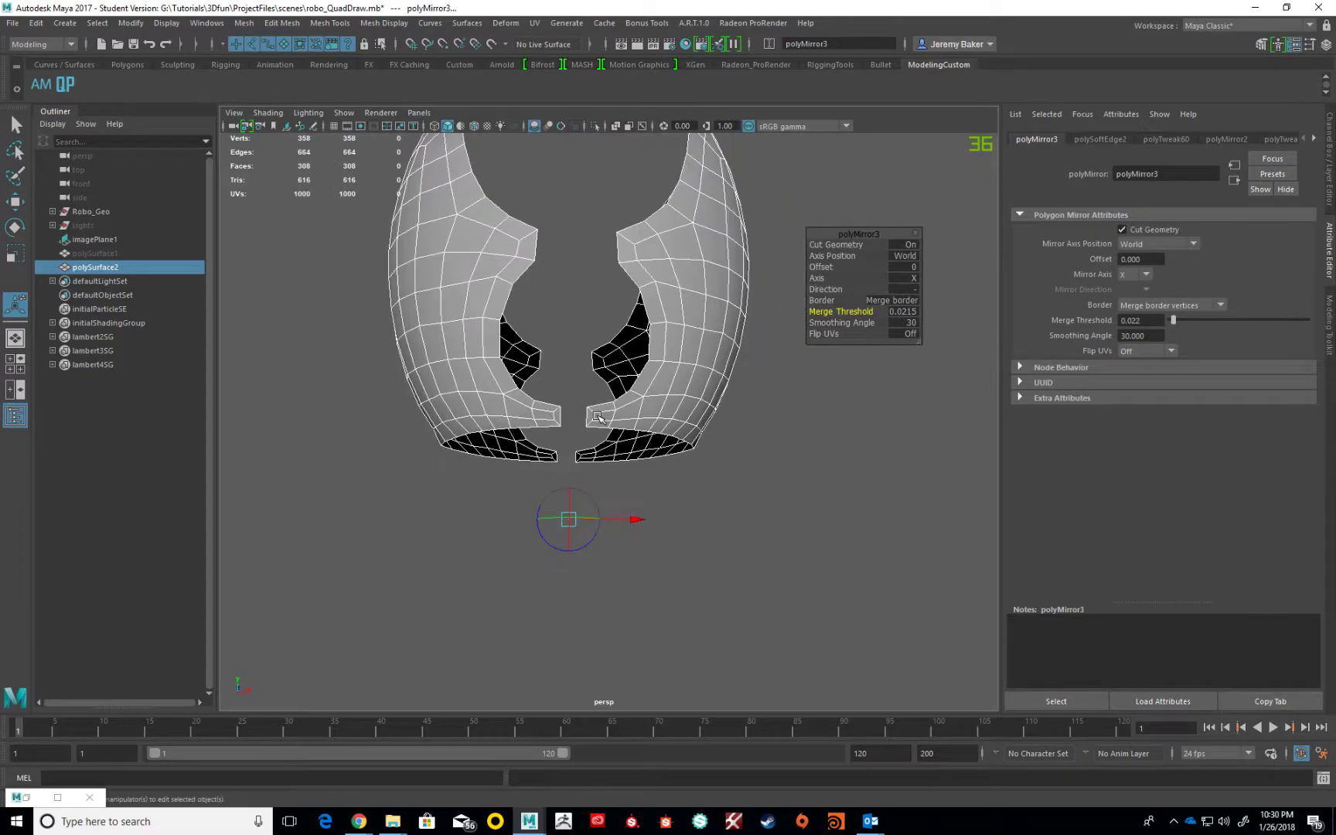
{"action": "left_click", "coordinate": [700, 468]}
{"action": "left_click_drag", "start_coordinate": [701, 468], "coordinate": [726, 476], "text": "alt"}
{"action": "left_click", "coordinate": [670, 363]}
{"action": "left_click_drag", "start_coordinate": [673, 364], "coordinate": [541, 387], "text": "alt"}
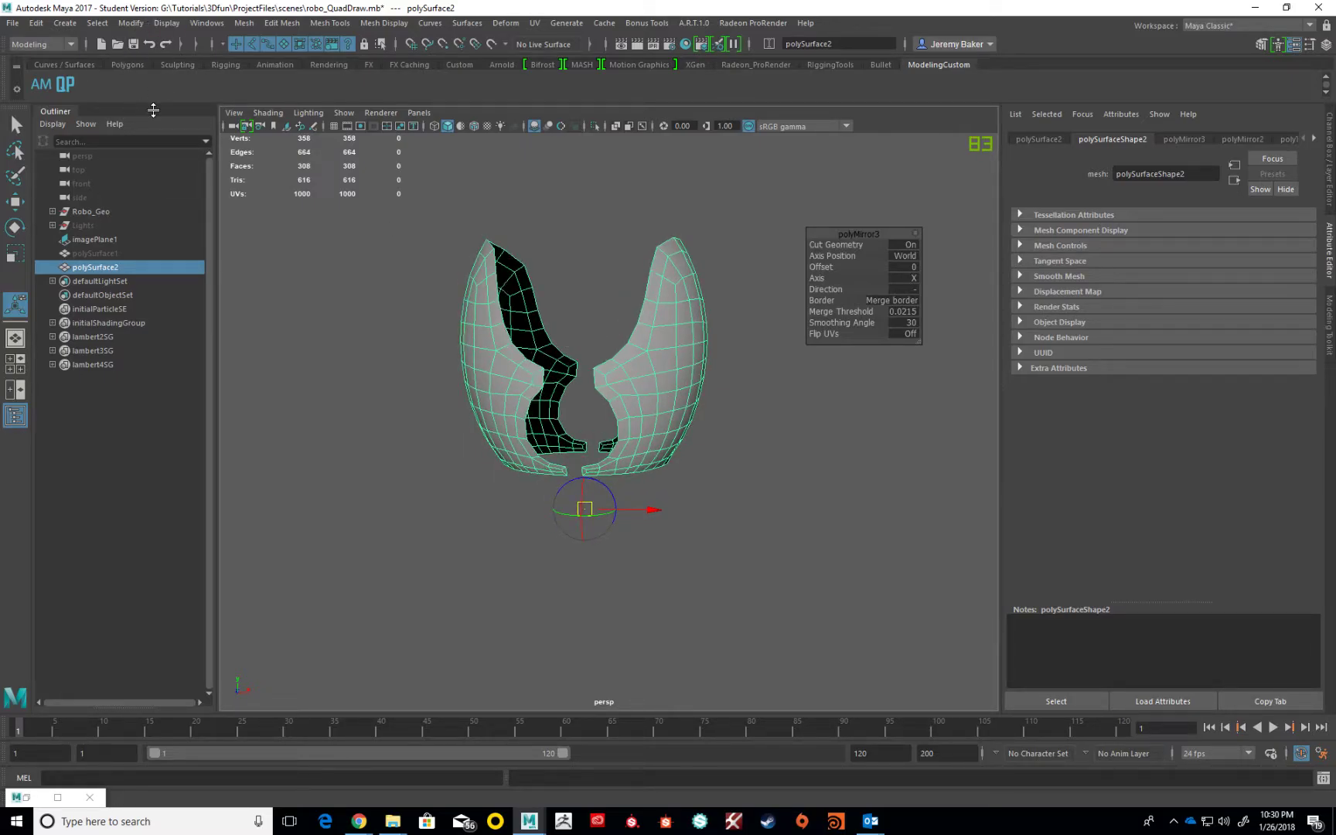
- Unhide polySurface1 and show the last hidden reference sphere again
{"action": "left_click", "coordinate": [113, 254]}
{"action": "key", "text": "shift+h"}
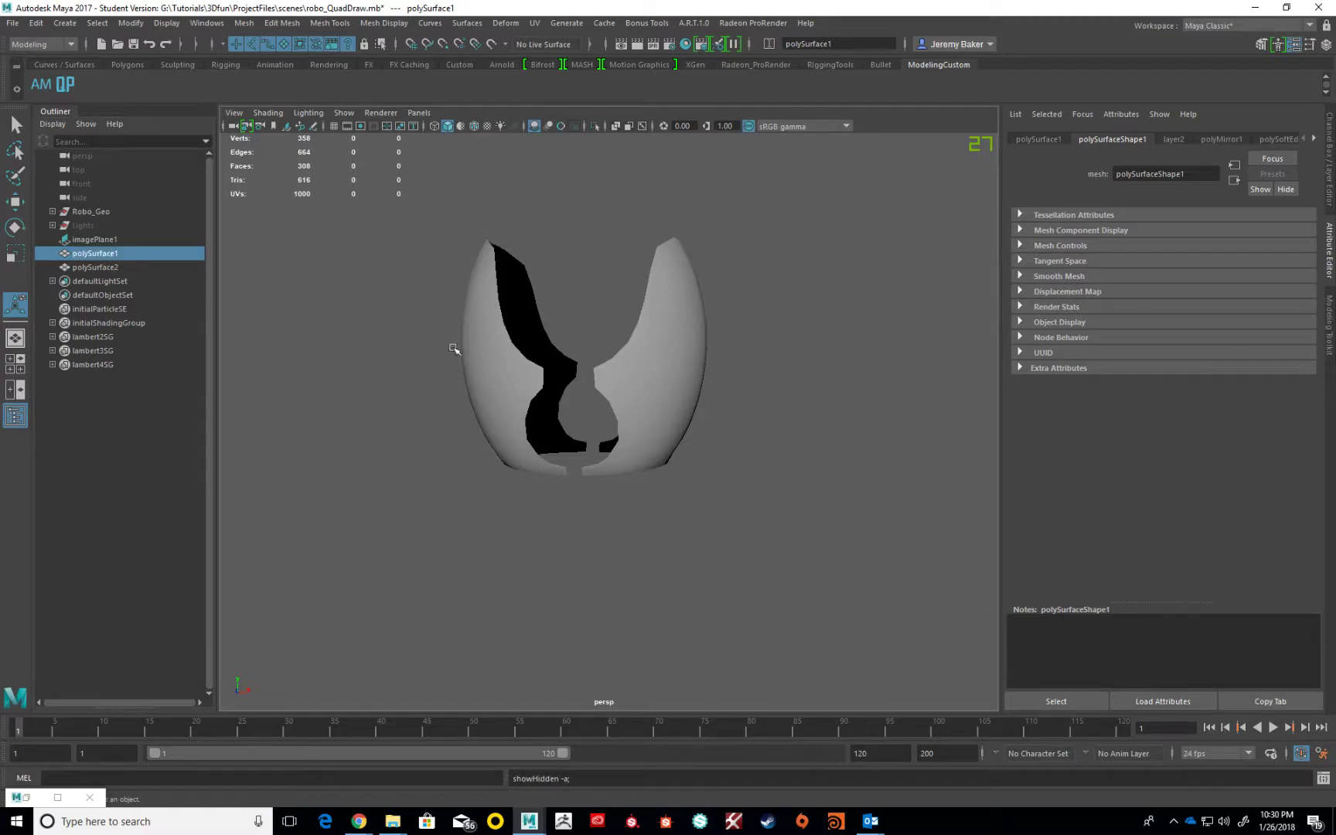
{"action": "left_click", "coordinate": [166, 22]}
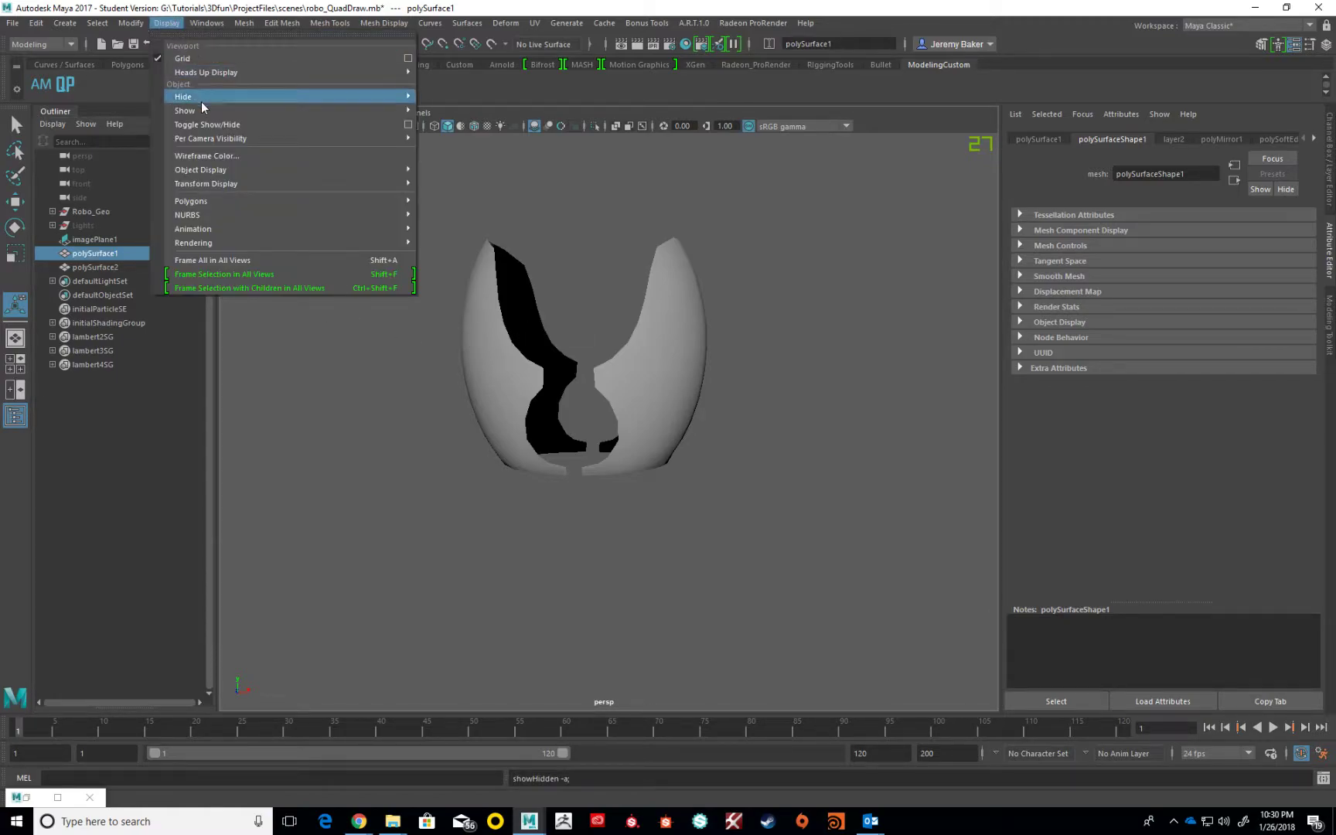
{"action": "mouse_move", "coordinate": [386, 111]}
{"action": "left_click", "coordinate": [464, 136]}
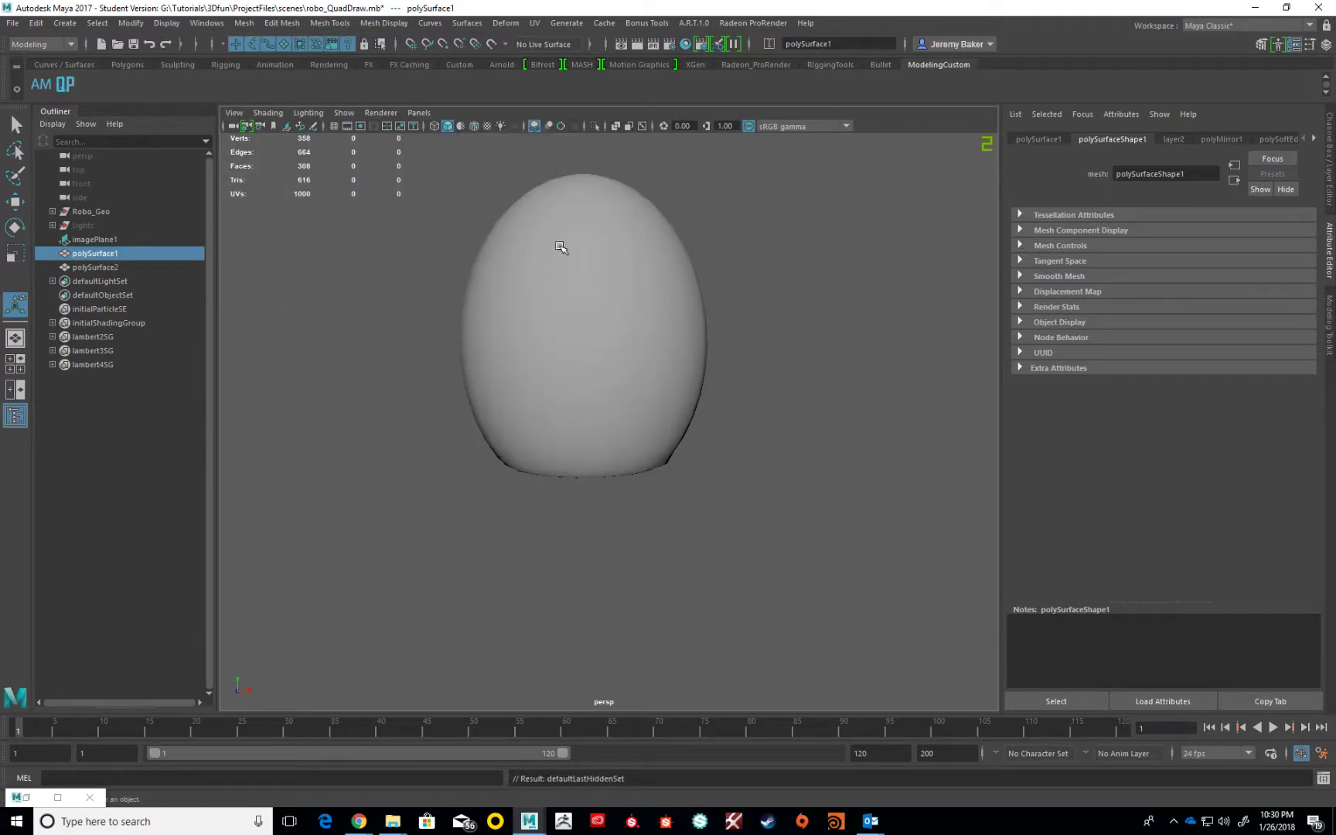
- Select polySurface2 together with the egg-shaped sphere, and deselect the sphere so that only polySurface2 stays selected
{"action": "left_click", "coordinate": [578, 263]}
{"action": "left_click_drag", "start_coordinate": [576, 304], "coordinate": [597, 306], "text": "alt"}
{"action": "left_click", "coordinate": [680, 377], "text": "shift"}
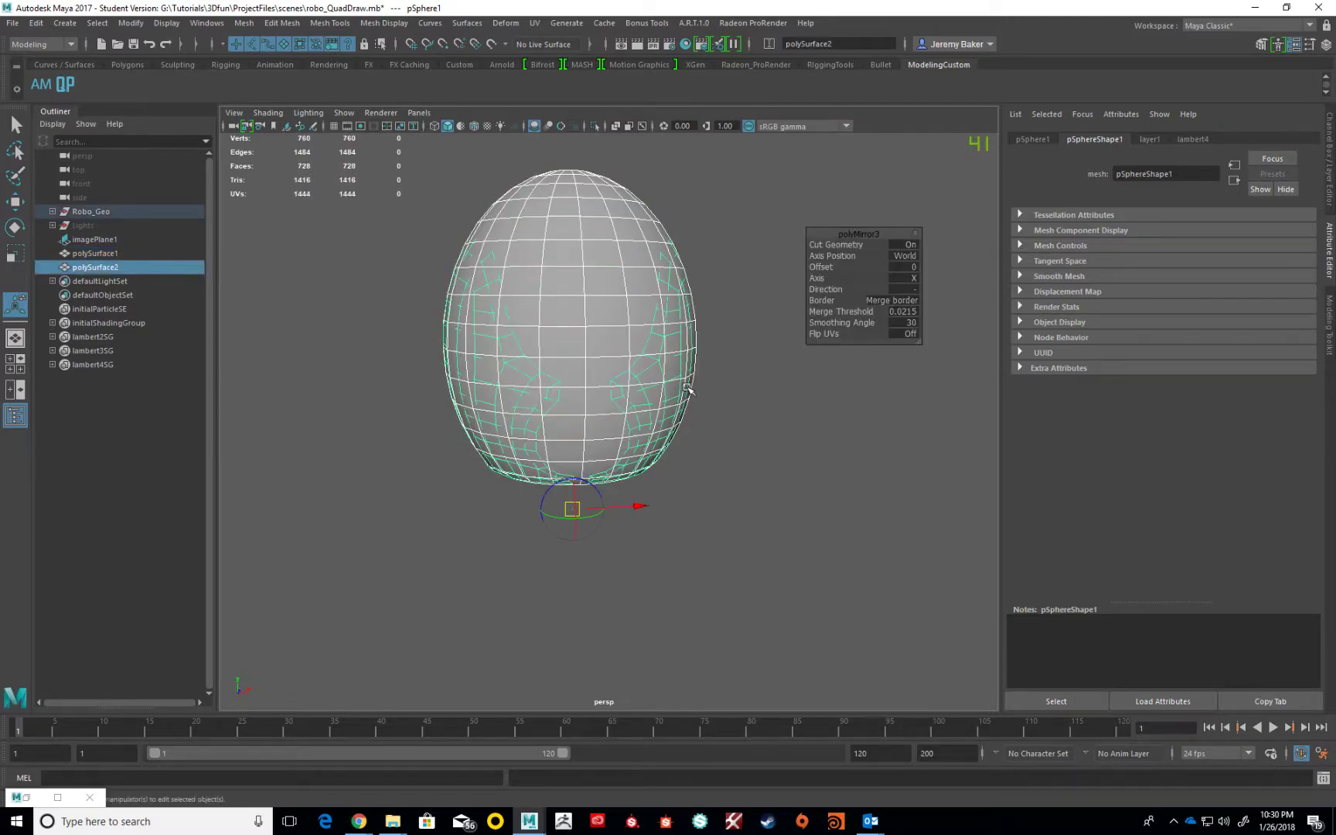
{"action": "left_click", "coordinate": [634, 335]}
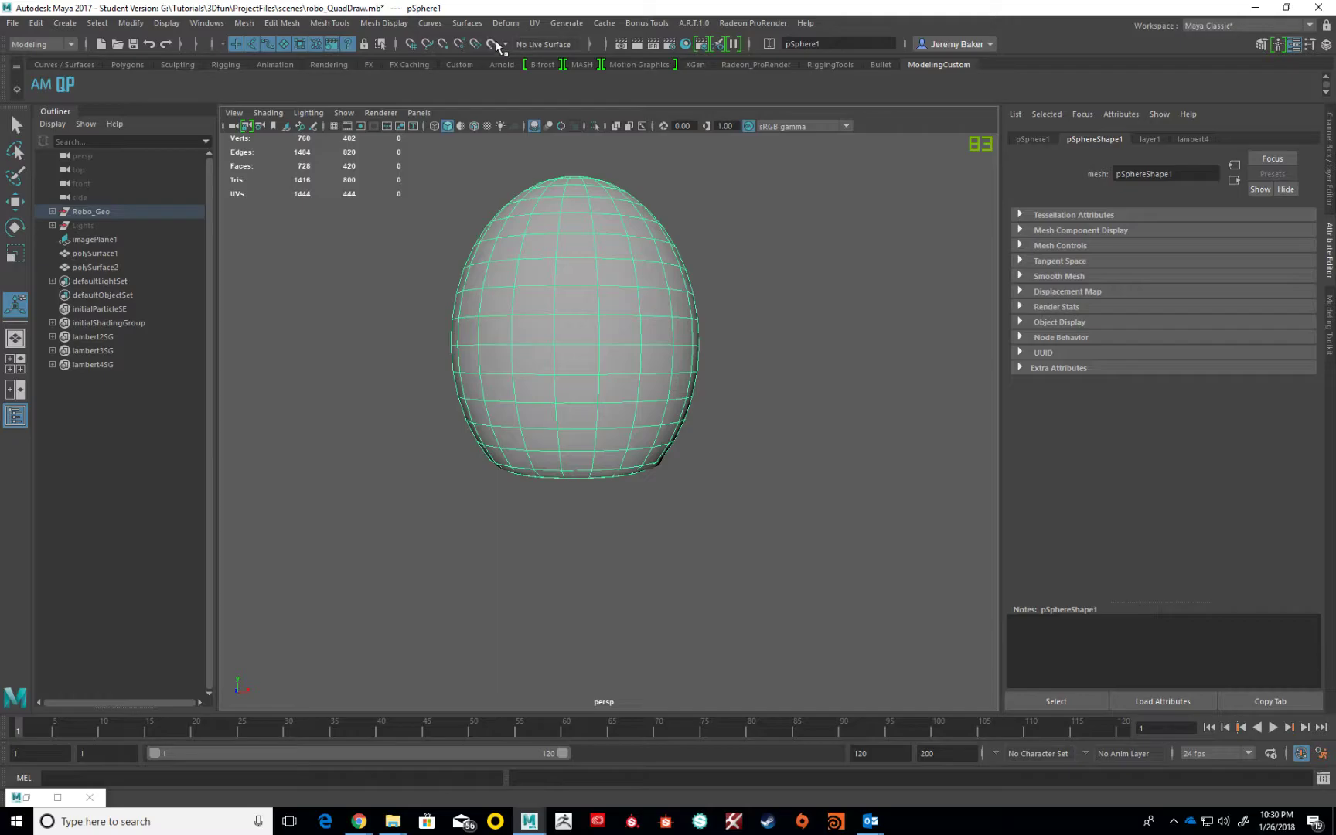
{"action": "left_click", "coordinate": [689, 375], "text": "shift"}
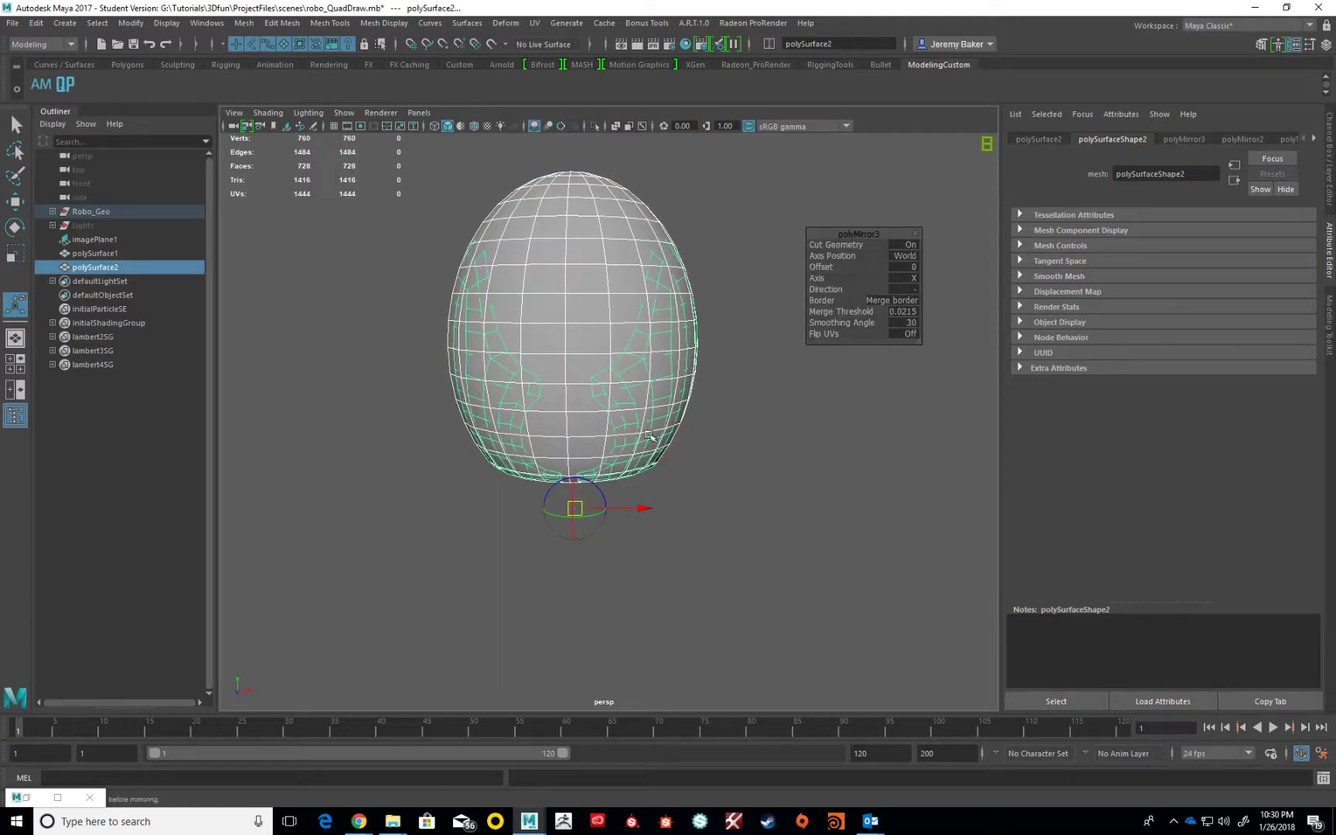
{"action": "left_click", "coordinate": [570, 239], "text": "shift"}
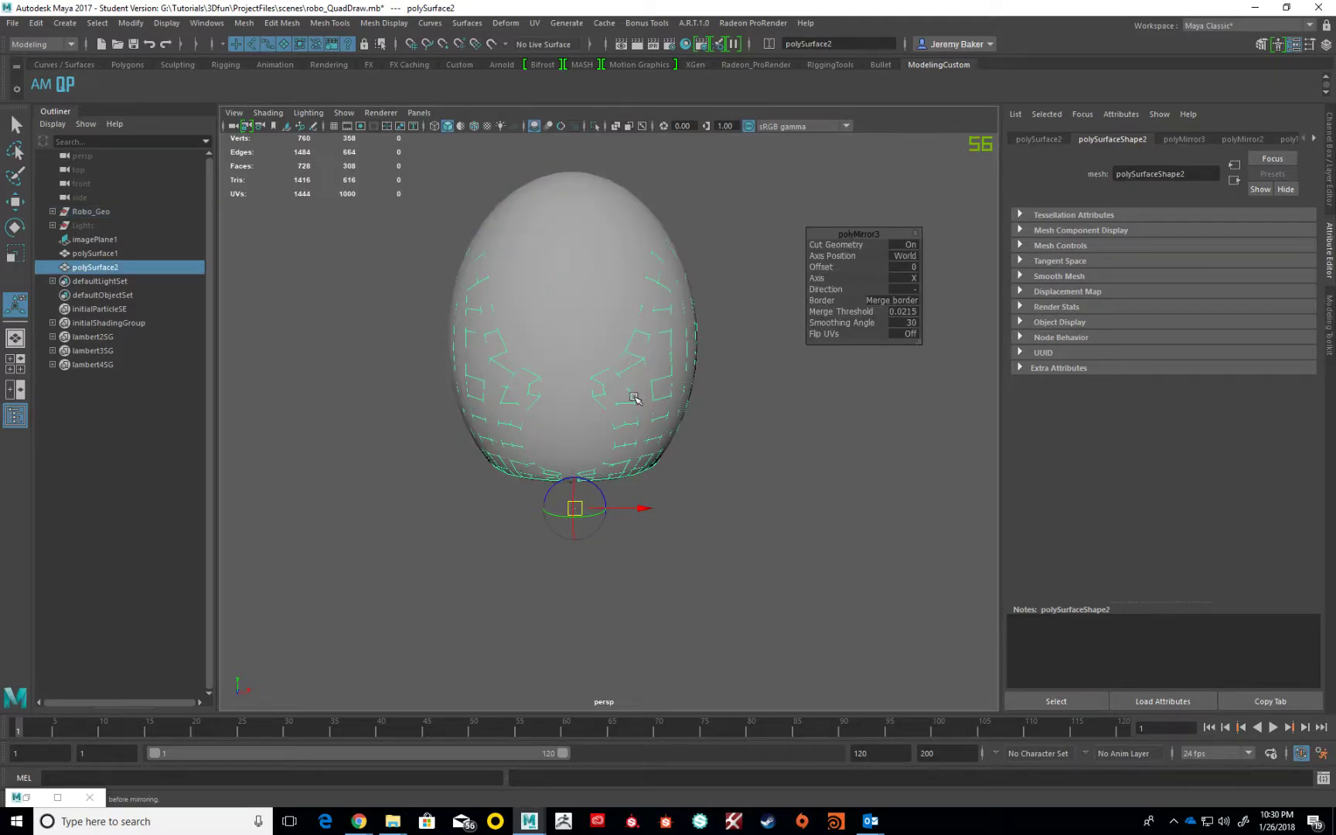
- Try moving polySurface2 along the X axis, away from the egg-shaped sphere
{"action": "key", "text": "w"}
{"action": "left_click_drag", "start_coordinate": [644, 507], "coordinate": [926, 520]}
{"action": "scroll", "coordinate": [811, 472], "scroll_direction": "down", "scroll_amount": 4}
{"action": "middle_click_drag", "start_coordinate": [784, 461], "coordinate": [763, 461], "text": "alt"}
{"action": "mouse_move", "coordinate": [763, 461]}
{"action": "left_mouse_down", "text": "alt"}
{"action": "mouse_move", "coordinate": [699, 378]}
{"action": "mouse_move", "coordinate": [490, 361]}
{"action": "mouse_move", "coordinate": [408, 372]}
{"action": "mouse_move", "coordinate": [627, 397]}
{"action": "mouse_move", "coordinate": [657, 371]}
{"action": "mouse_move", "coordinate": [772, 373]}
{"action": "mouse_move", "coordinate": [606, 361]}
{"action": "left_mouse_up", "text": "alt"}
{"action": "left_click_drag", "start_coordinate": [669, 508], "coordinate": [696, 487]}
{"action": "left_click", "coordinate": [773, 479]}
{"action": "left_click", "coordinate": [745, 374]}
{"action": "left_click", "coordinate": [736, 407]}
{"action": "left_click", "coordinate": [727, 424]}
{"action": "mouse_move", "coordinate": [727, 425]}
{"action": "left_mouse_down", "text": "alt"}
{"action": "mouse_move", "coordinate": [637, 414]}
{"action": "mouse_move", "coordinate": [710, 414]}
{"action": "left_mouse_up", "text": "alt"}
{"action": "left_click", "coordinate": [709, 415]}
{"action": "left_click", "coordinate": [602, 414]}
{"action": "left_click_drag", "start_coordinate": [521, 259], "coordinate": [589, 370], "text": "alt"}
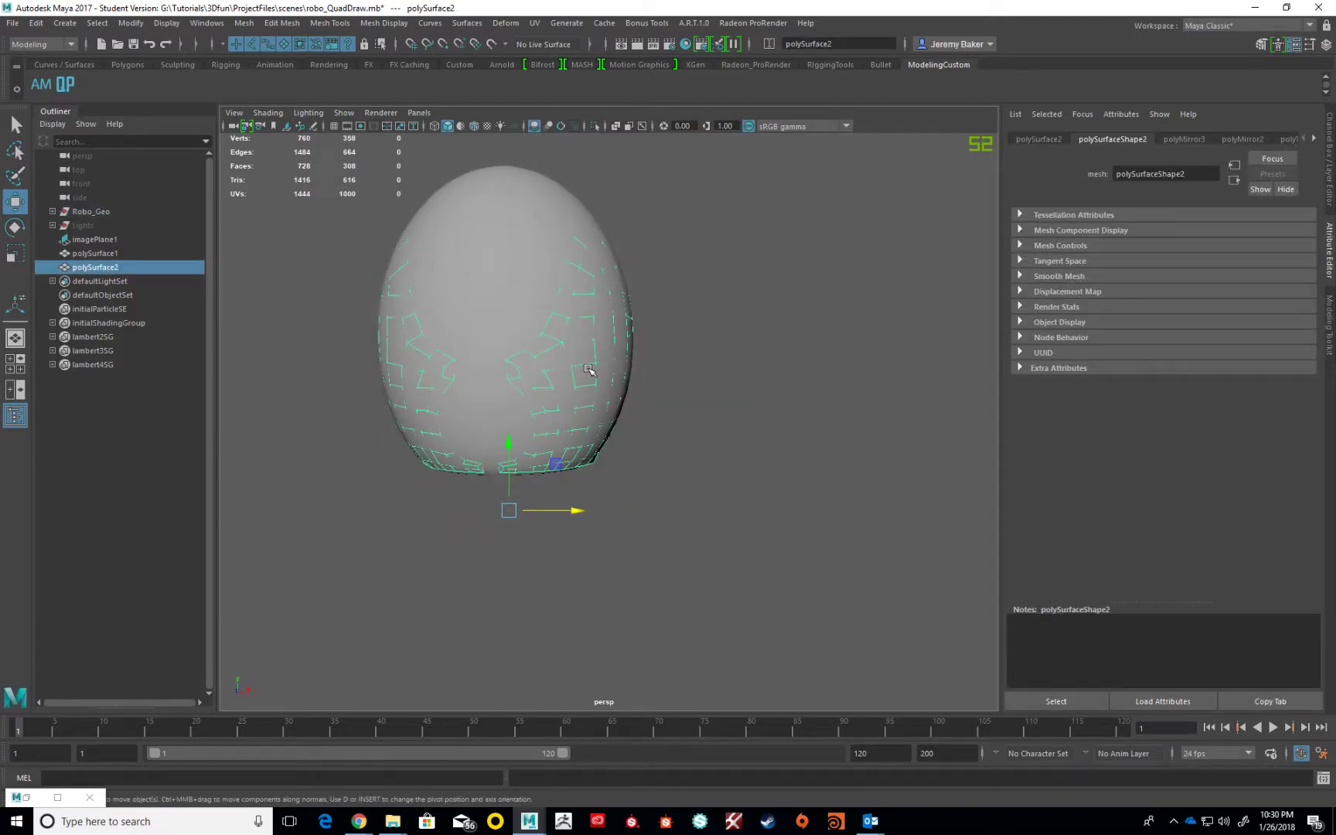
- Extrude all faces of polySurface2 slightly outward to give both side panels thickness, and return to object selection
{"action": "left_click", "coordinate": [1261, 44]}
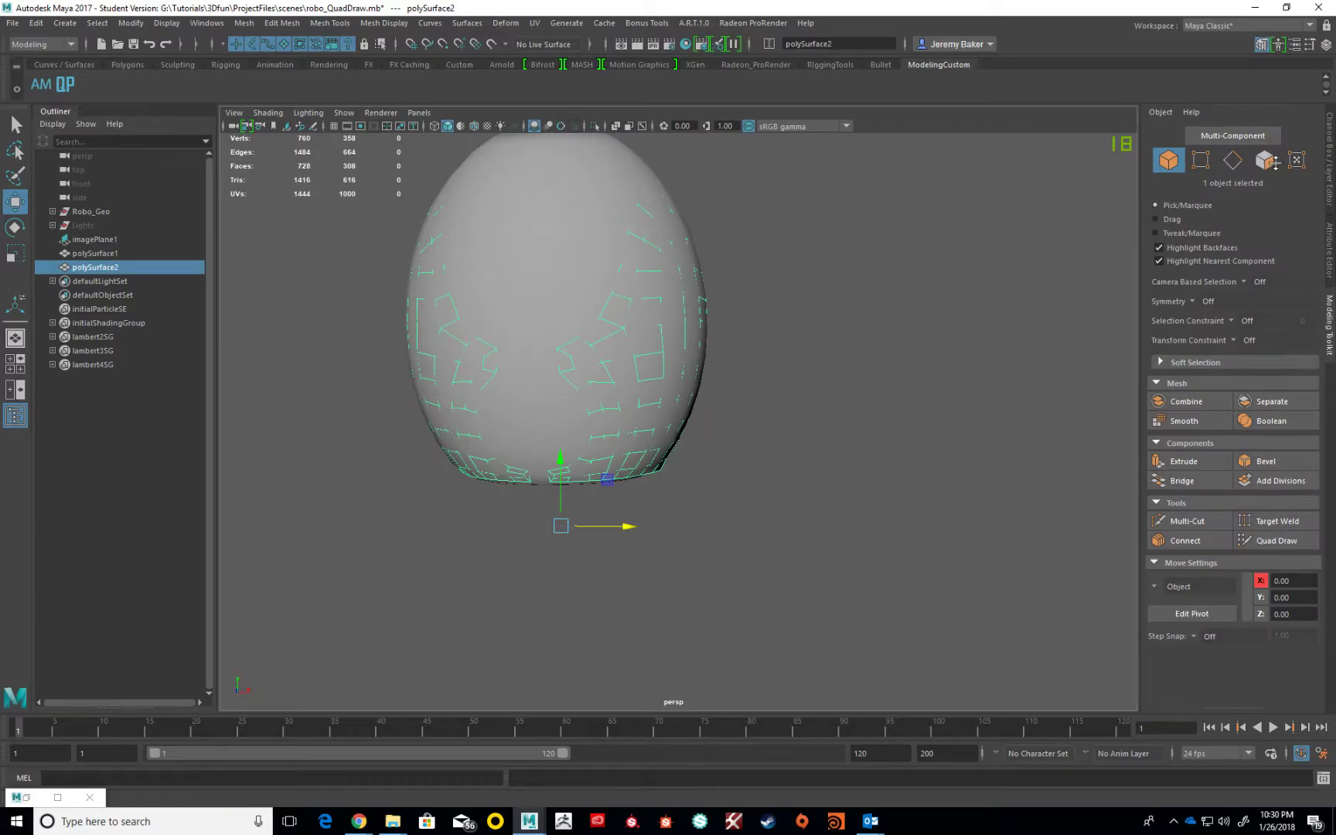
{"action": "left_click", "coordinate": [1191, 461]}
{"action": "left_click_drag", "start_coordinate": [700, 448], "coordinate": [760, 418], "text": "alt"}
{"action": "left_click", "coordinate": [766, 368]}
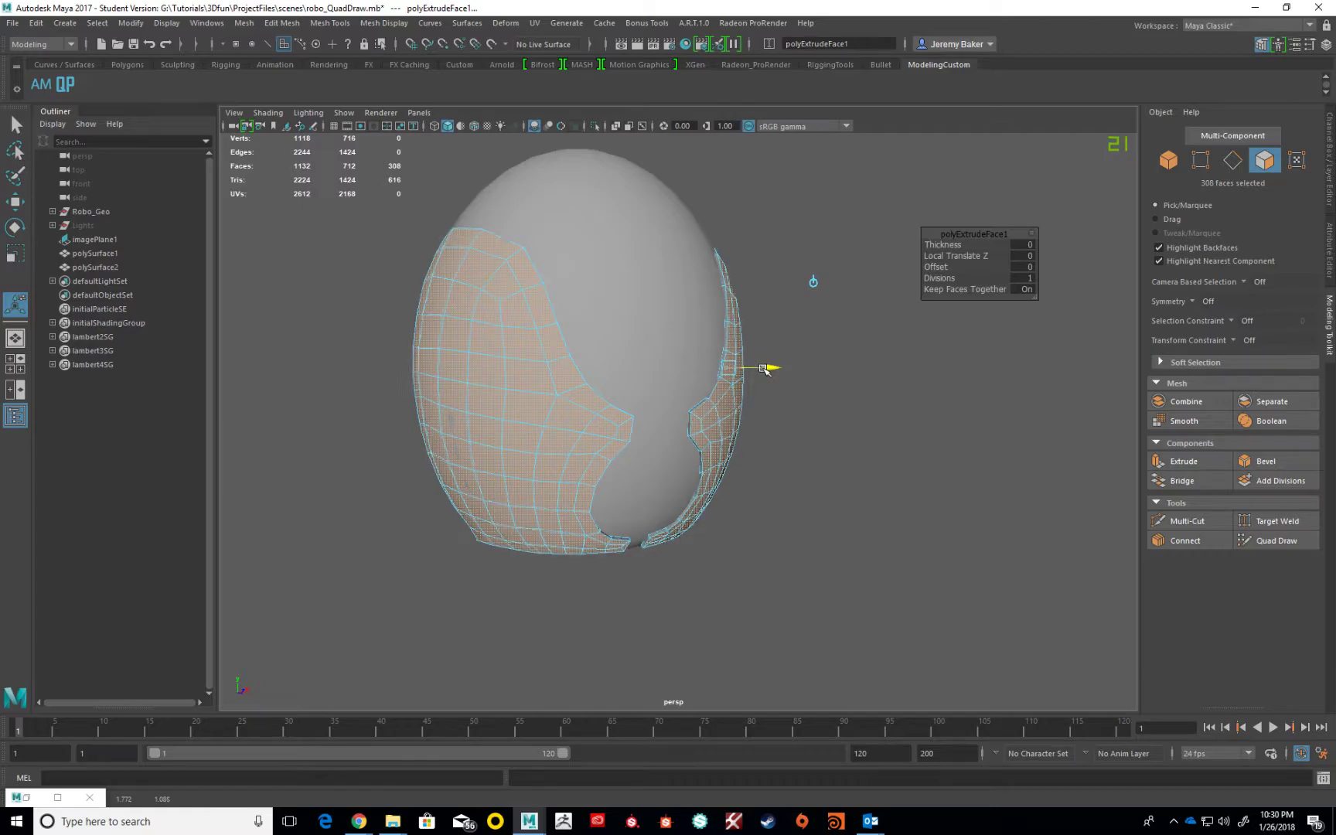
{"action": "left_click_drag", "start_coordinate": [766, 368], "coordinate": [776, 369]}
{"action": "left_click_drag", "start_coordinate": [802, 420], "coordinate": [770, 404], "text": "alt"}
{"action": "right_click_drag", "start_coordinate": [734, 458], "coordinate": [779, 426]}
{"action": "left_click_drag", "start_coordinate": [779, 426], "coordinate": [734, 431], "text": "alt"}
{"action": "left_click", "coordinate": [733, 438]}
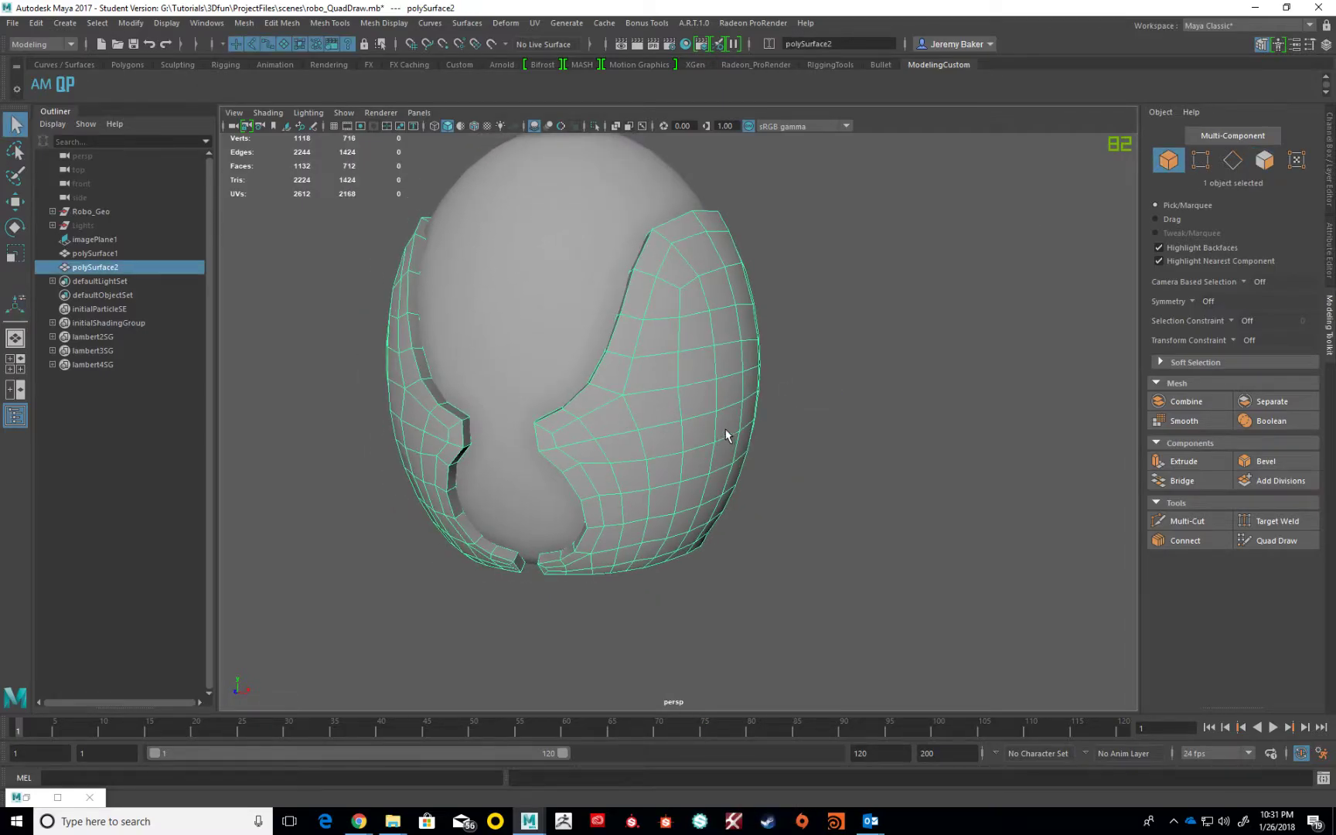
- Turn on smooth preview for polySurface2 and deselect it to examine the rounded rims of the panels
{"action": "key", "text": "3"}
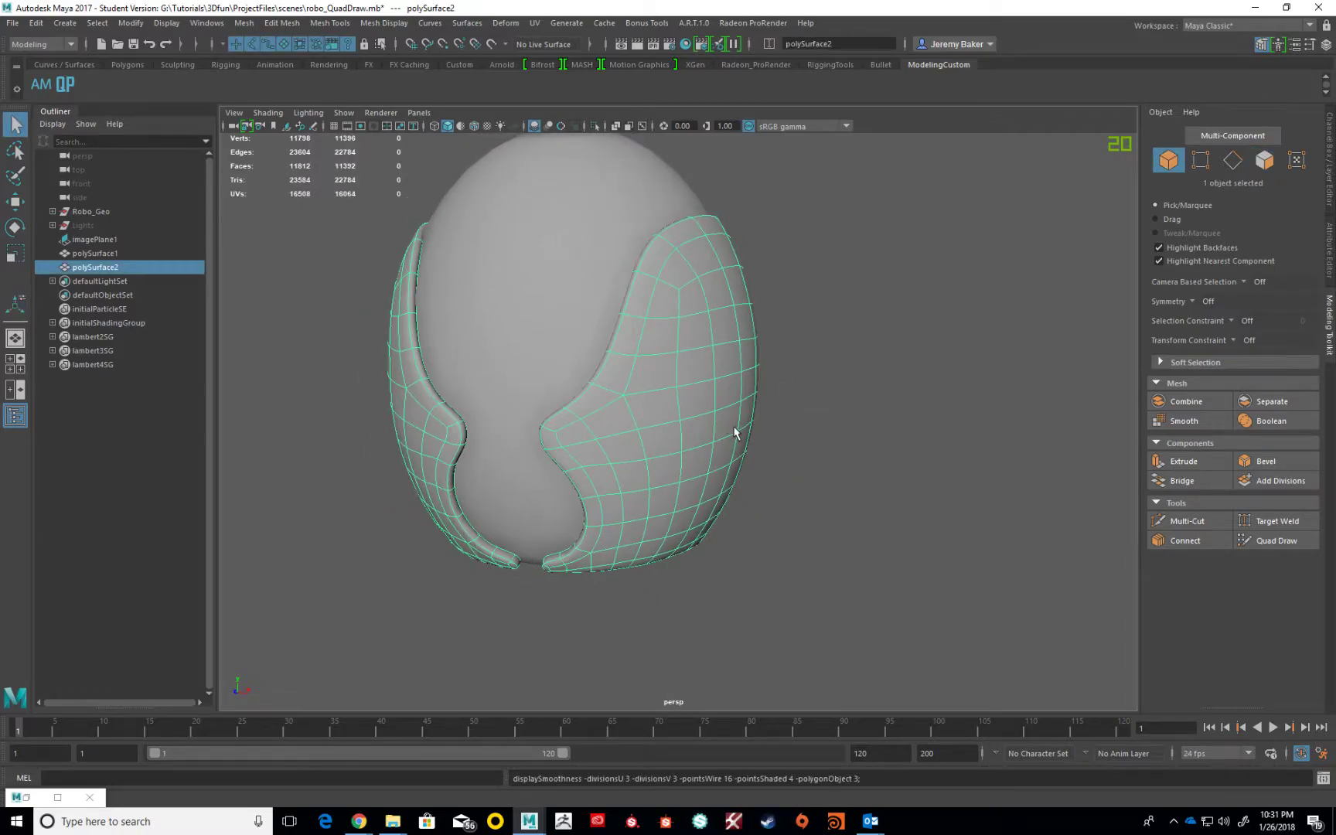
{"action": "left_click", "coordinate": [806, 423]}
{"action": "left_click_drag", "start_coordinate": [805, 447], "coordinate": [701, 431], "text": "alt"}
{"action": "scroll", "coordinate": [751, 435], "scroll_direction": "up", "scroll_amount": 2}
{"action": "left_click", "coordinate": [758, 424]}
{"action": "left_click", "coordinate": [762, 387]}
{"action": "mouse_move", "coordinate": [762, 387]}
{"action": "left_mouse_down", "text": "alt"}
{"action": "mouse_move", "coordinate": [807, 406]}
{"action": "mouse_move", "coordinate": [751, 398]}
{"action": "left_mouse_up", "text": "alt"}
{"action": "scroll", "coordinate": [757, 410], "scroll_direction": "up", "scroll_amount": 2}
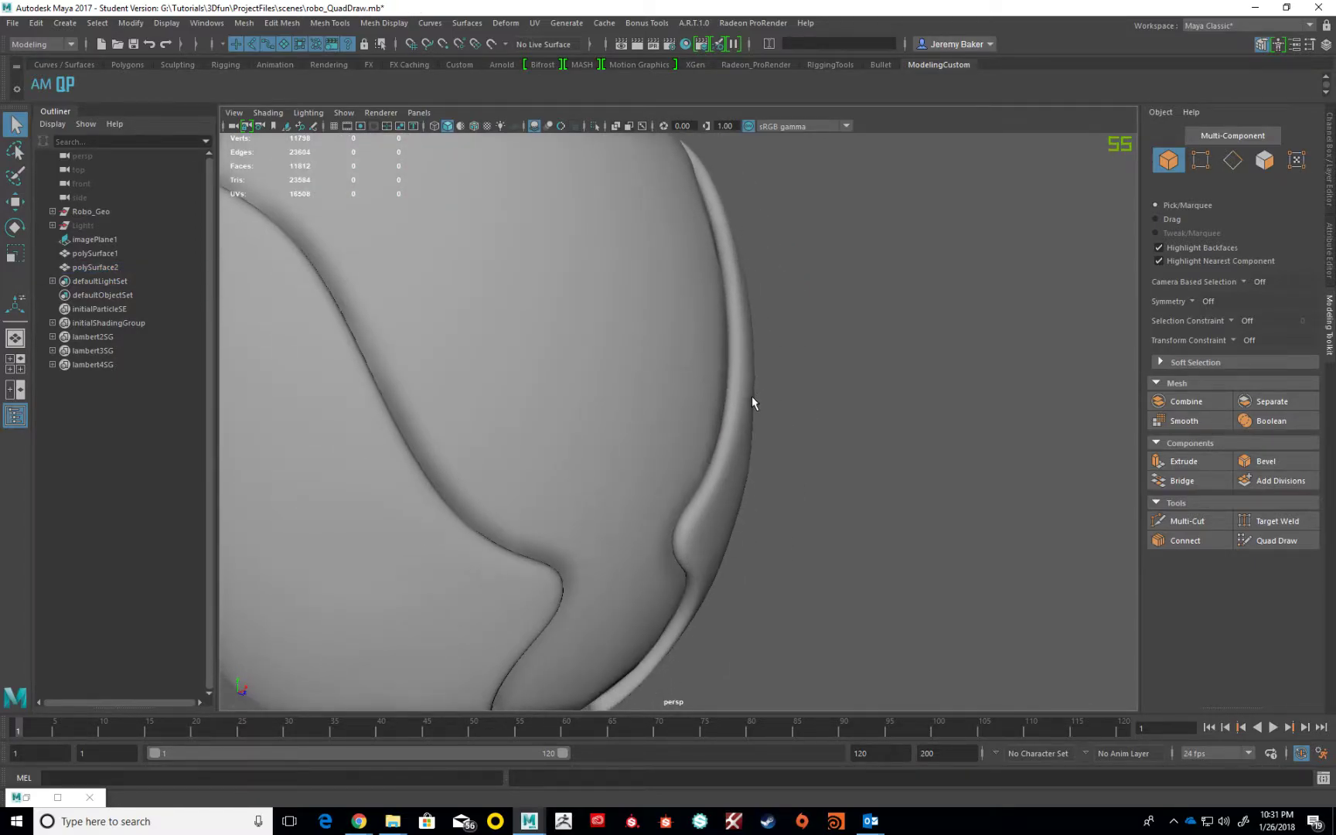
- Compare the panel rims of polySurface2 in unsmoothed display and in smooth preview
{"action": "left_click", "coordinate": [752, 402]}
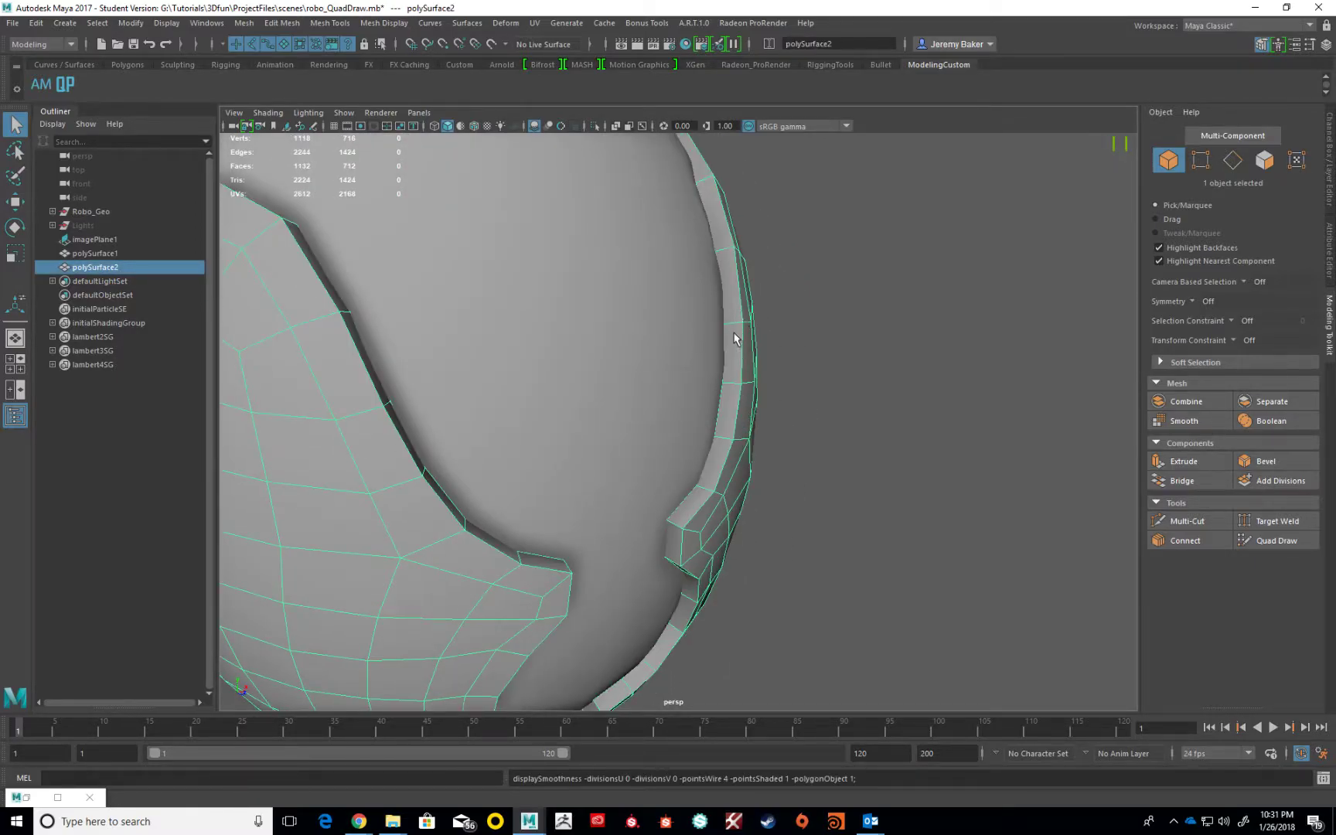
{"action": "key", "text": "3"}
{"action": "left_click", "coordinate": [759, 437]}
{"action": "left_click_drag", "start_coordinate": [759, 438], "coordinate": [739, 414], "text": "alt"}
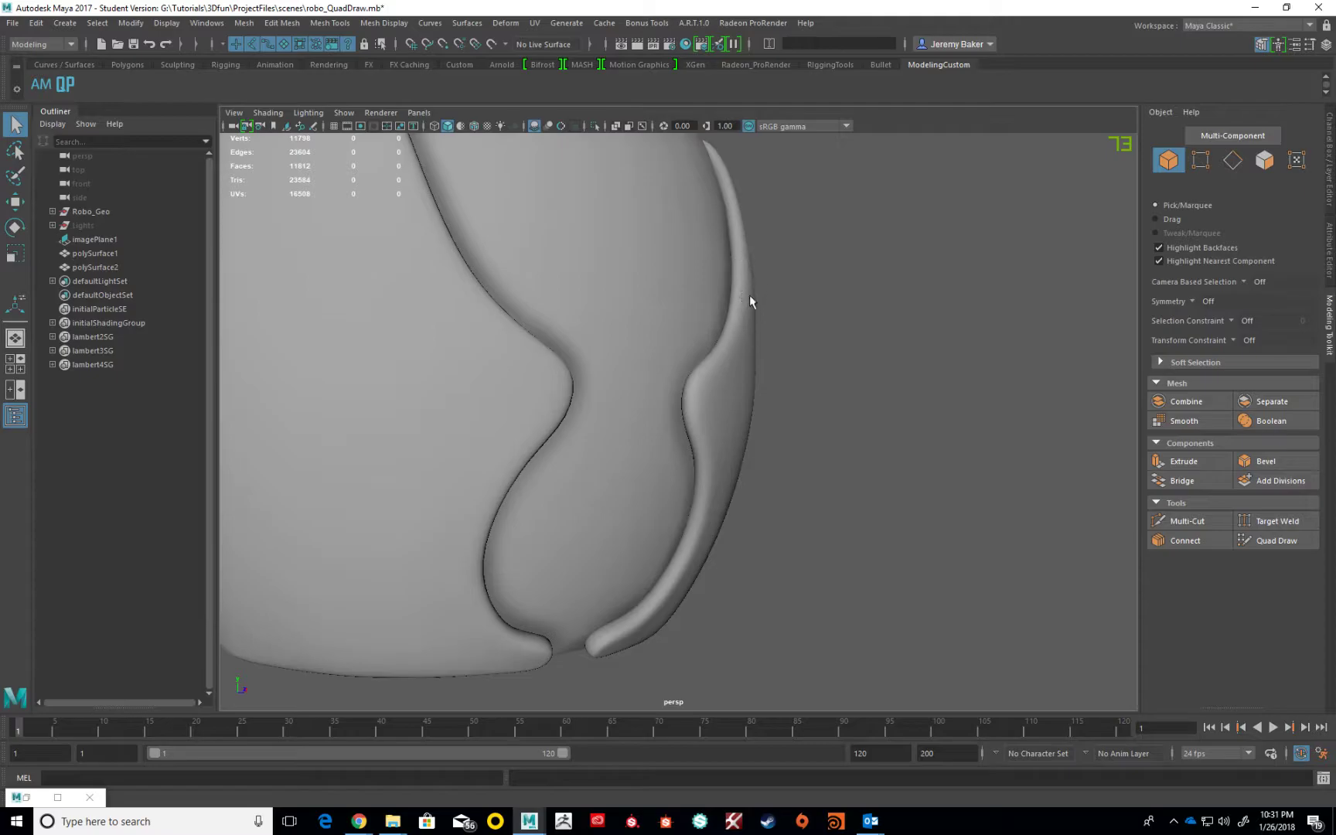
{"action": "left_click_drag", "start_coordinate": [761, 246], "coordinate": [763, 276], "text": "alt"}
- Examine the side panels' edge thickness and rim shape on the front-view reference image, and return to the perspective view
{"action": "key", "text": "space"}
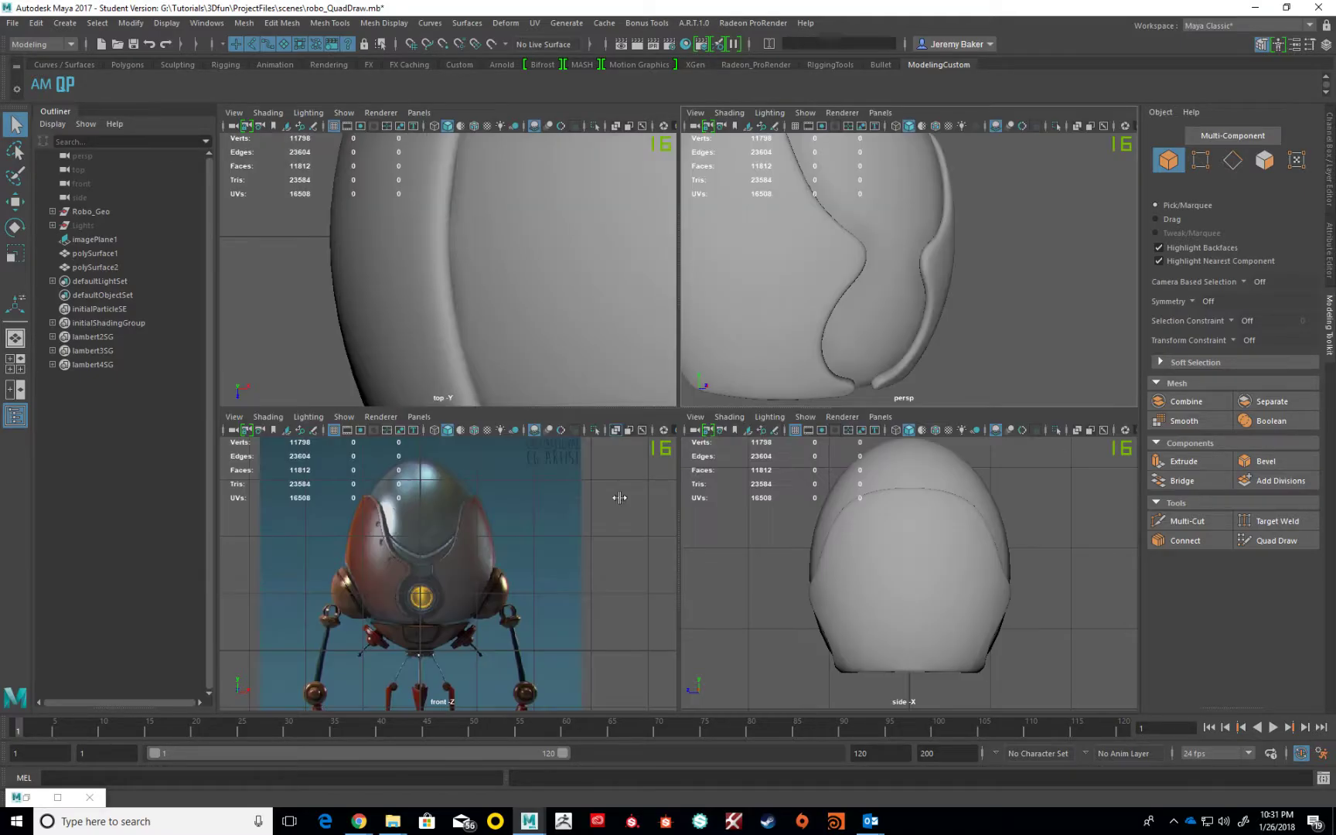
{"action": "key", "text": "space"}
{"action": "scroll", "coordinate": [518, 506], "scroll_direction": "up", "scroll_amount": 10}
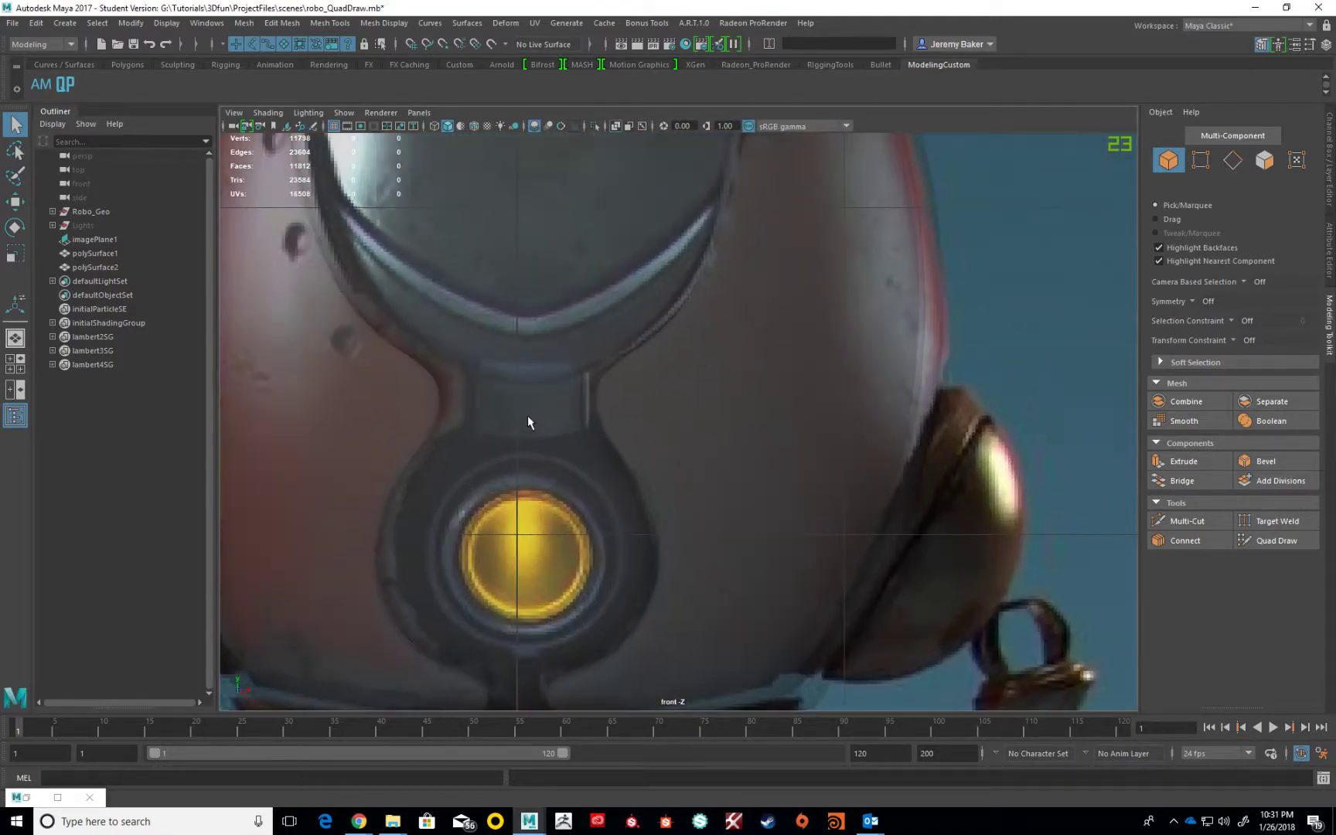
{"action": "middle_click_drag", "start_coordinate": [588, 482], "coordinate": [615, 483], "text": "alt"}
{"action": "middle_click_drag", "start_coordinate": [449, 297], "coordinate": [543, 453], "text": "alt"}
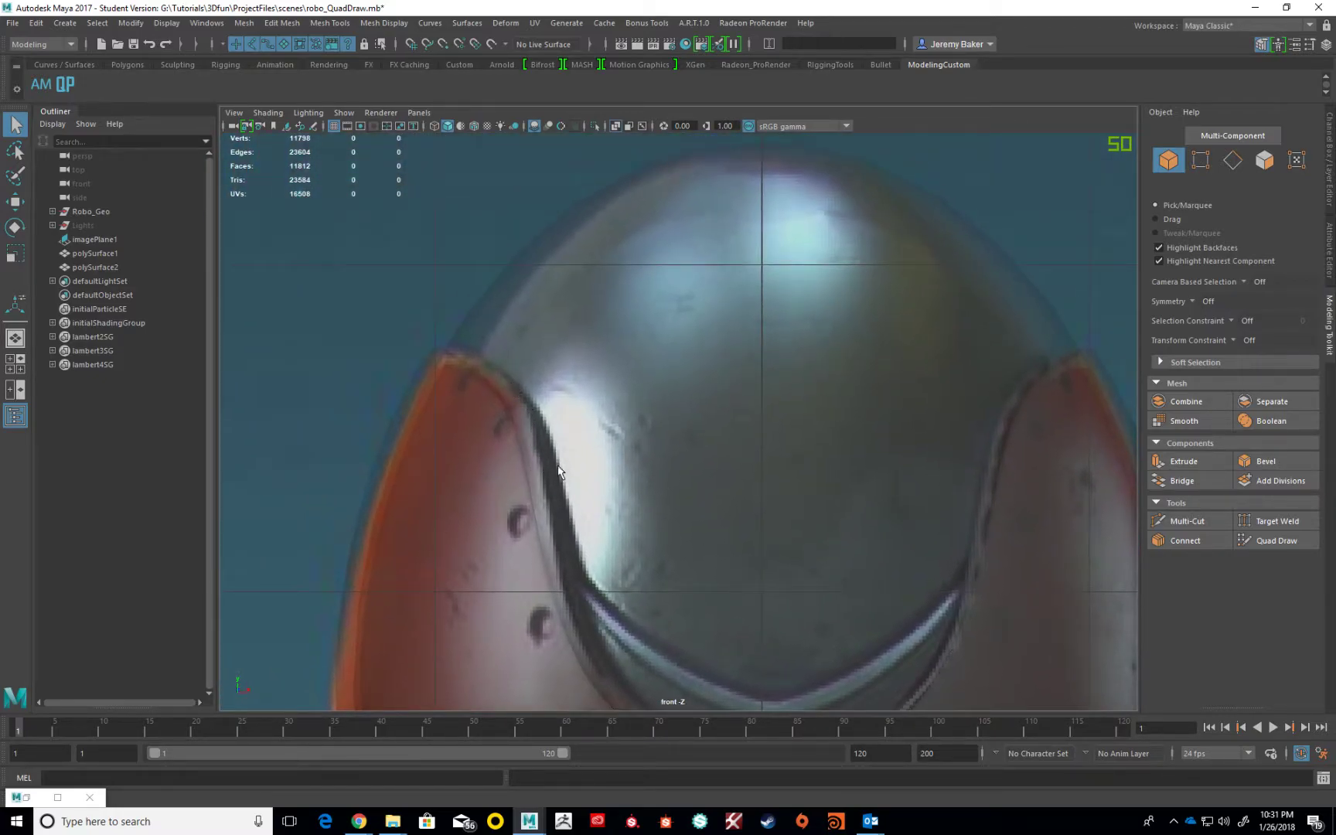
{"action": "key", "text": "space"}
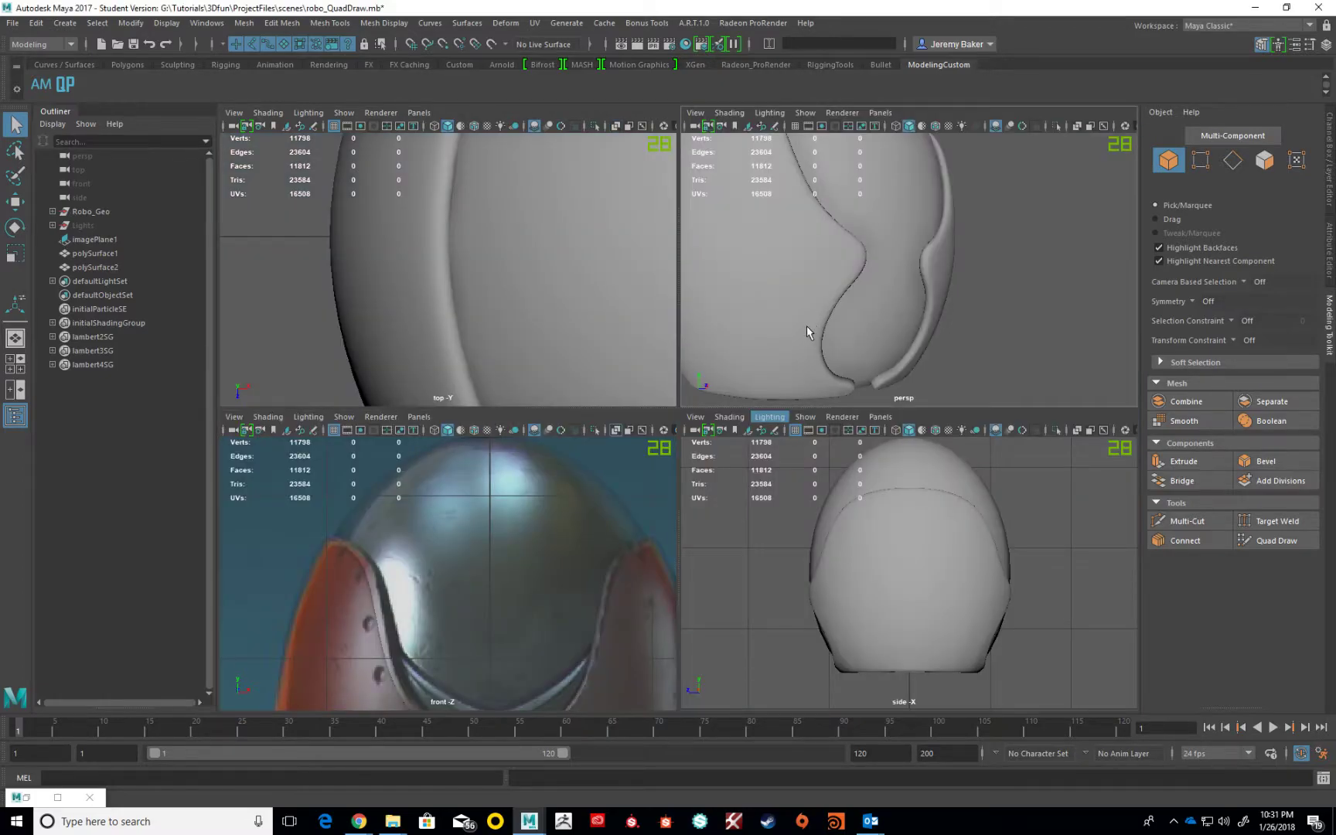
{"action": "key", "text": "space"}
- Return the meshes to unsmoothed display and insert Multi-Cut edge loops near the outer and inner edges of the first panel's rim
{"action": "scroll", "coordinate": [768, 466], "scroll_direction": "up", "scroll_amount": 3}
{"action": "left_click_drag", "start_coordinate": [722, 442], "coordinate": [761, 449]}
{"action": "key", "text": "1"}
{"action": "scroll", "coordinate": [770, 473], "scroll_direction": "up", "scroll_amount": 2}
{"action": "left_click", "coordinate": [1186, 520]}
{"action": "scroll", "coordinate": [831, 450], "scroll_direction": "up", "scroll_amount": 3}
{"action": "left_click_drag", "start_coordinate": [831, 450], "coordinate": [861, 454], "text": "alt"}
{"action": "middle_click_drag", "start_coordinate": [861, 454], "coordinate": [830, 451], "text": "alt"}
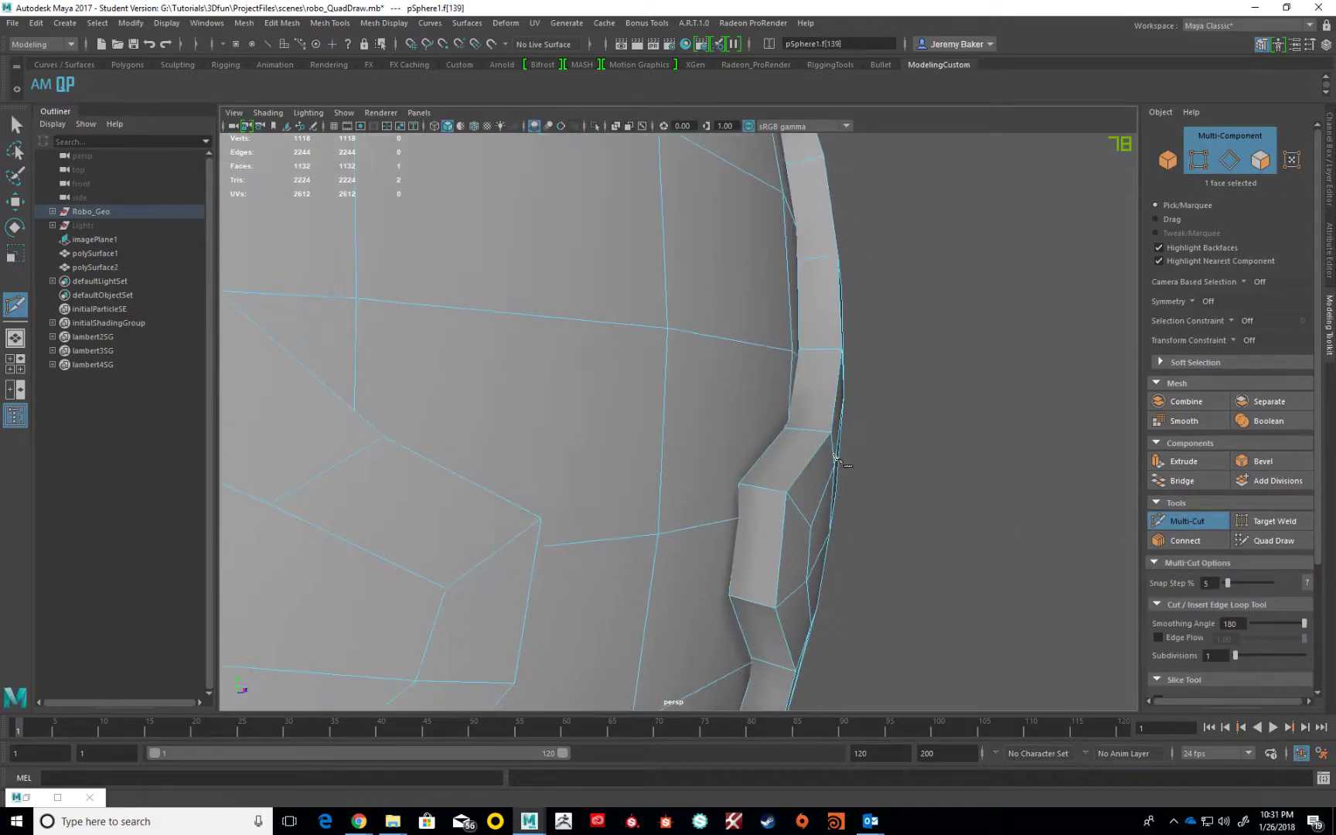
{"action": "left_click_drag", "start_coordinate": [828, 469], "coordinate": [806, 463], "text": "alt"}
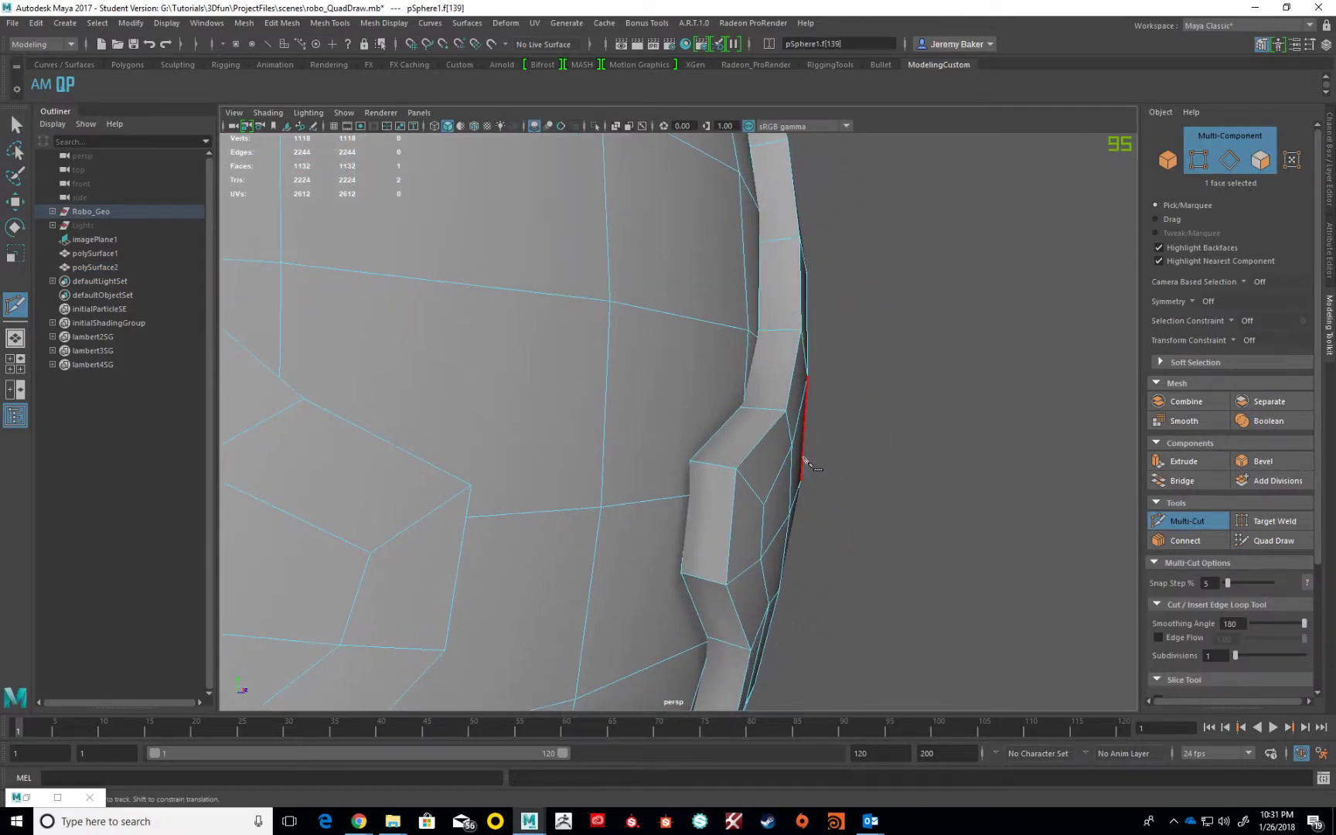
{"action": "right_click_drag", "start_coordinate": [805, 462], "coordinate": [837, 470], "text": "alt"}
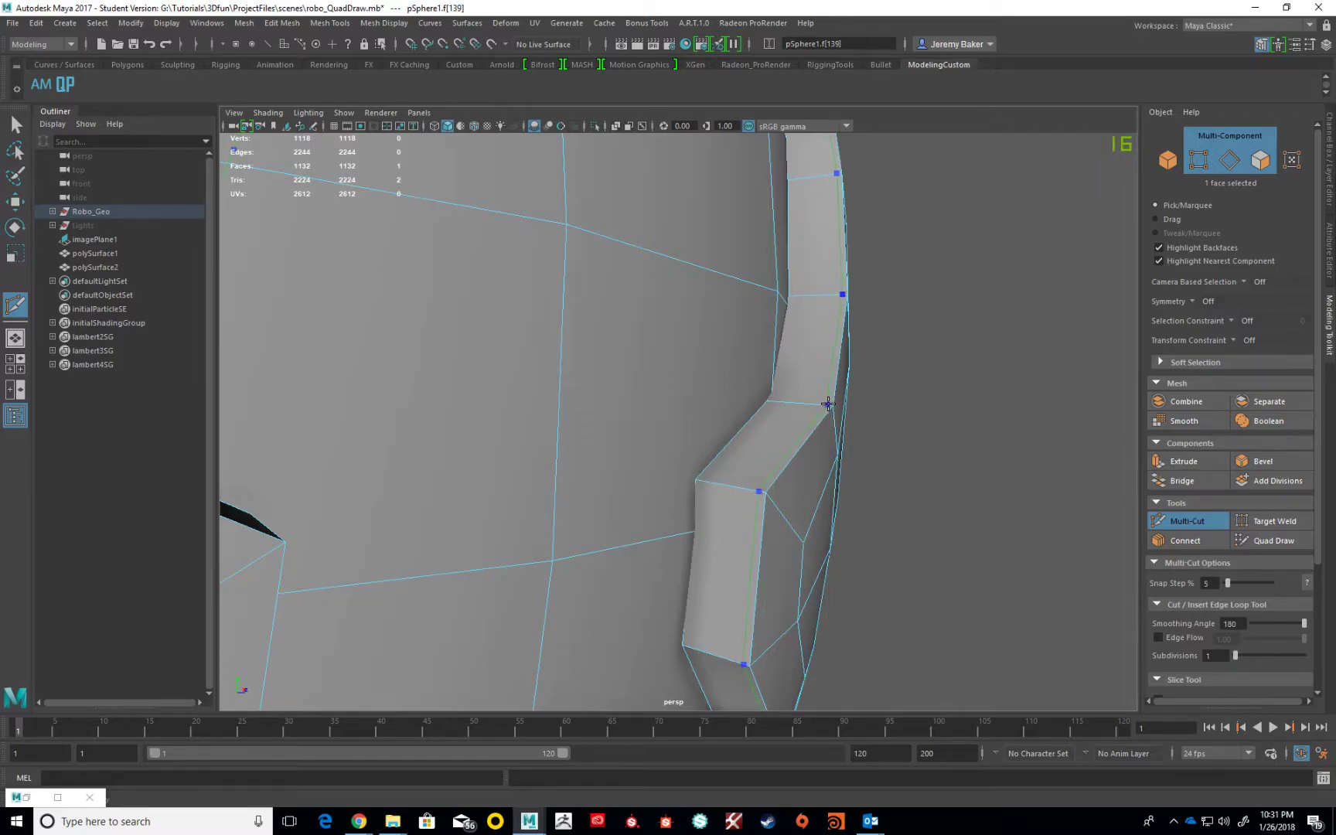
{"action": "left_click", "coordinate": [829, 403], "text": "ctrl"}
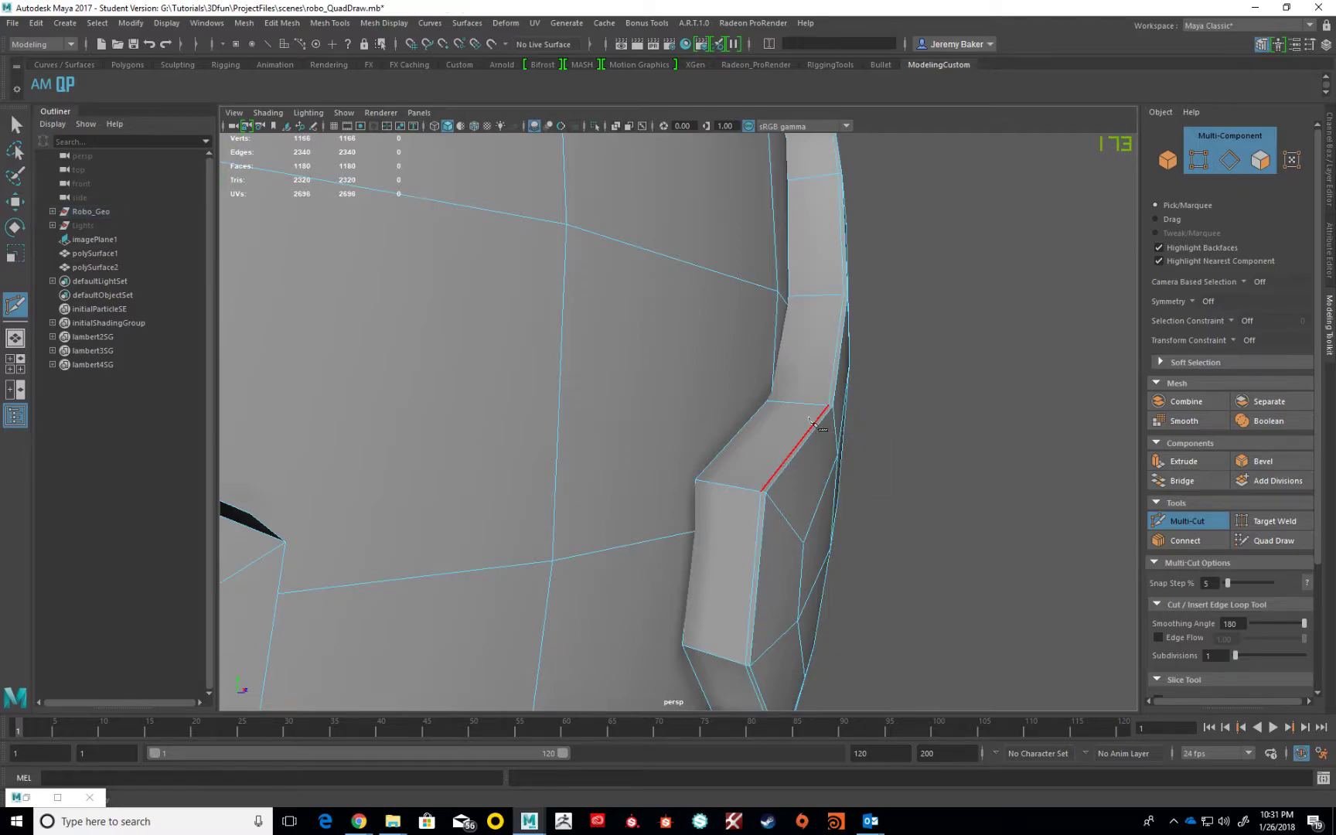
{"action": "left_click", "coordinate": [770, 399], "text": "ctrl"}
- Turn on smooth preview again, return to object selection and deselect everything to check the sharpened panel rim
{"action": "scroll", "coordinate": [807, 467], "scroll_direction": "down", "scroll_amount": 3}
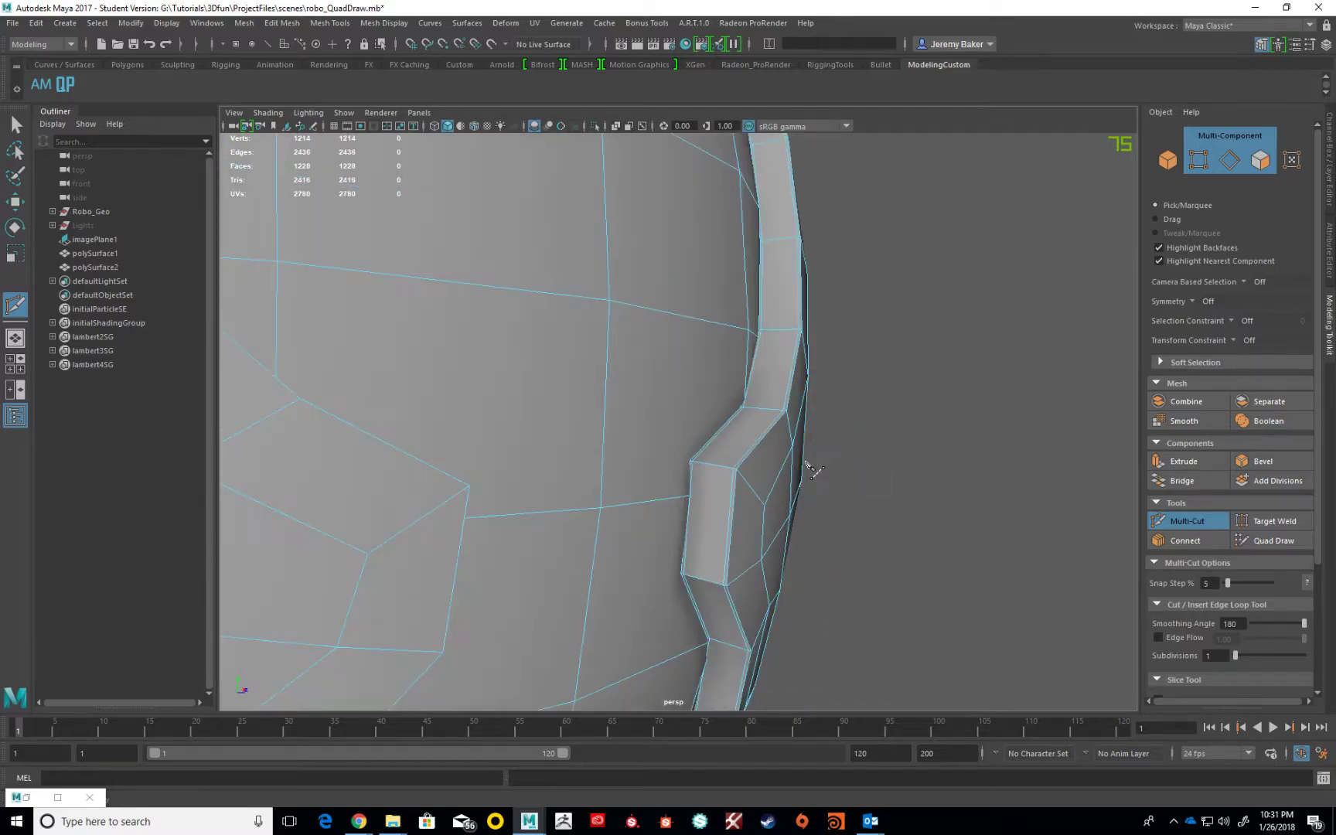
{"action": "key", "text": "3"}
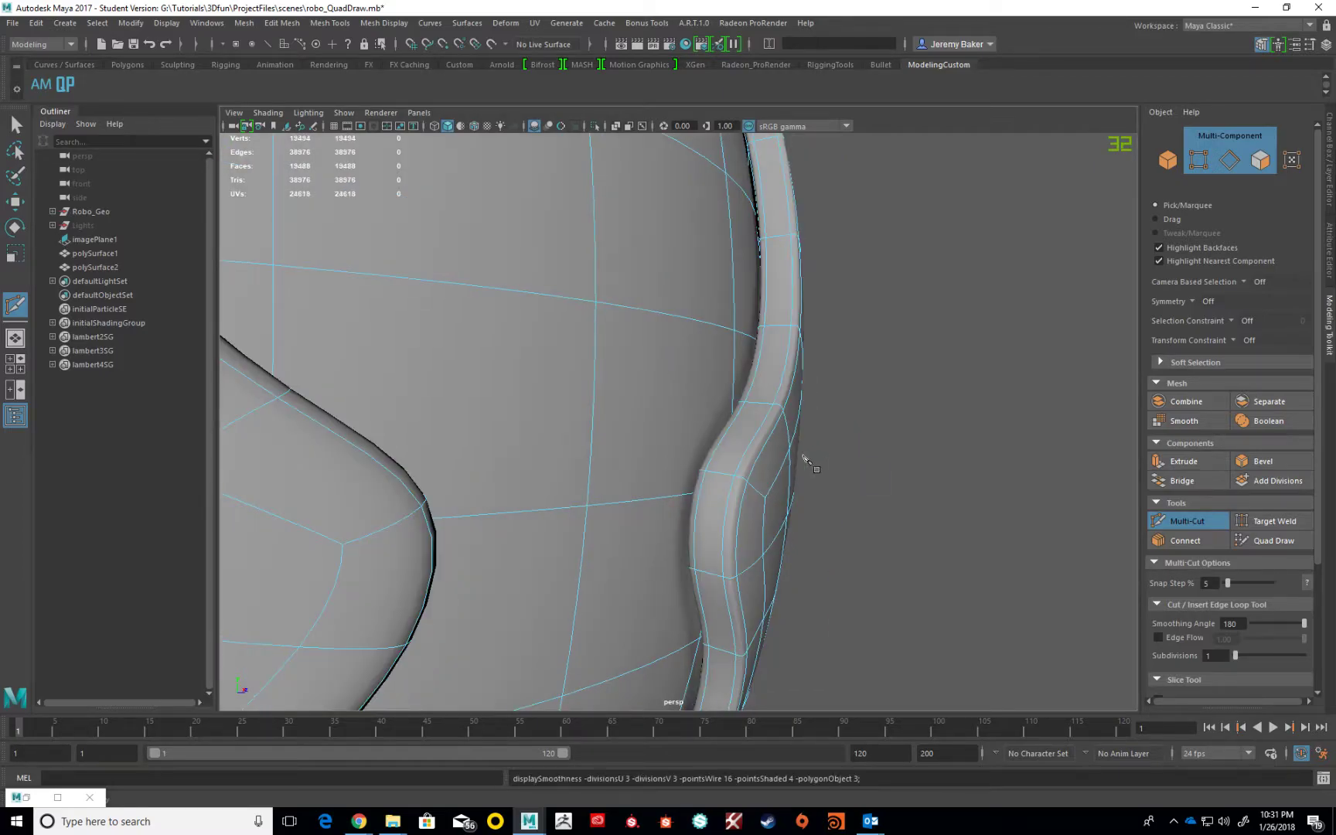
{"action": "key", "text": "w"}
{"action": "right_click_drag", "start_coordinate": [772, 382], "coordinate": [830, 360]}
{"action": "left_click", "coordinate": [825, 353]}
{"action": "scroll", "coordinate": [825, 352], "scroll_direction": "down", "scroll_amount": 8}
{"action": "left_click_drag", "start_coordinate": [824, 354], "coordinate": [730, 454], "text": "alt"}
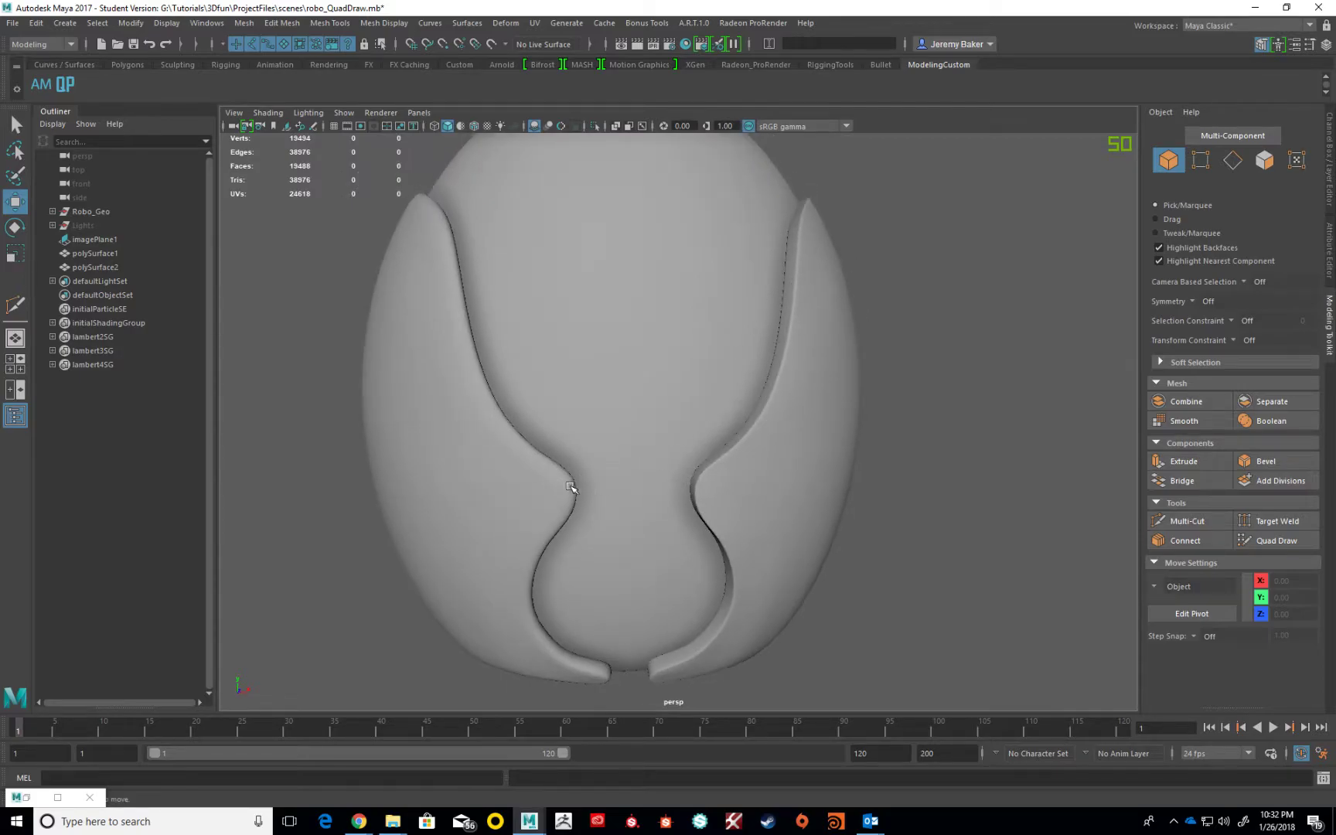
- Show polySurface2 unsmoothed and insert Multi-Cut edge loops near the outer and inner edges of the opposite panel's rim
{"action": "left_click", "coordinate": [501, 413]}
{"action": "middle_click_drag", "start_coordinate": [519, 422], "coordinate": [680, 431], "text": "alt"}
{"action": "key", "text": "1"}
{"action": "scroll", "coordinate": [580, 441], "scroll_direction": "up", "scroll_amount": 2}
{"action": "scroll", "coordinate": [696, 433], "scroll_direction": "up", "scroll_amount": 3}
{"action": "middle_click_drag", "start_coordinate": [786, 444], "coordinate": [649, 428], "text": "alt"}
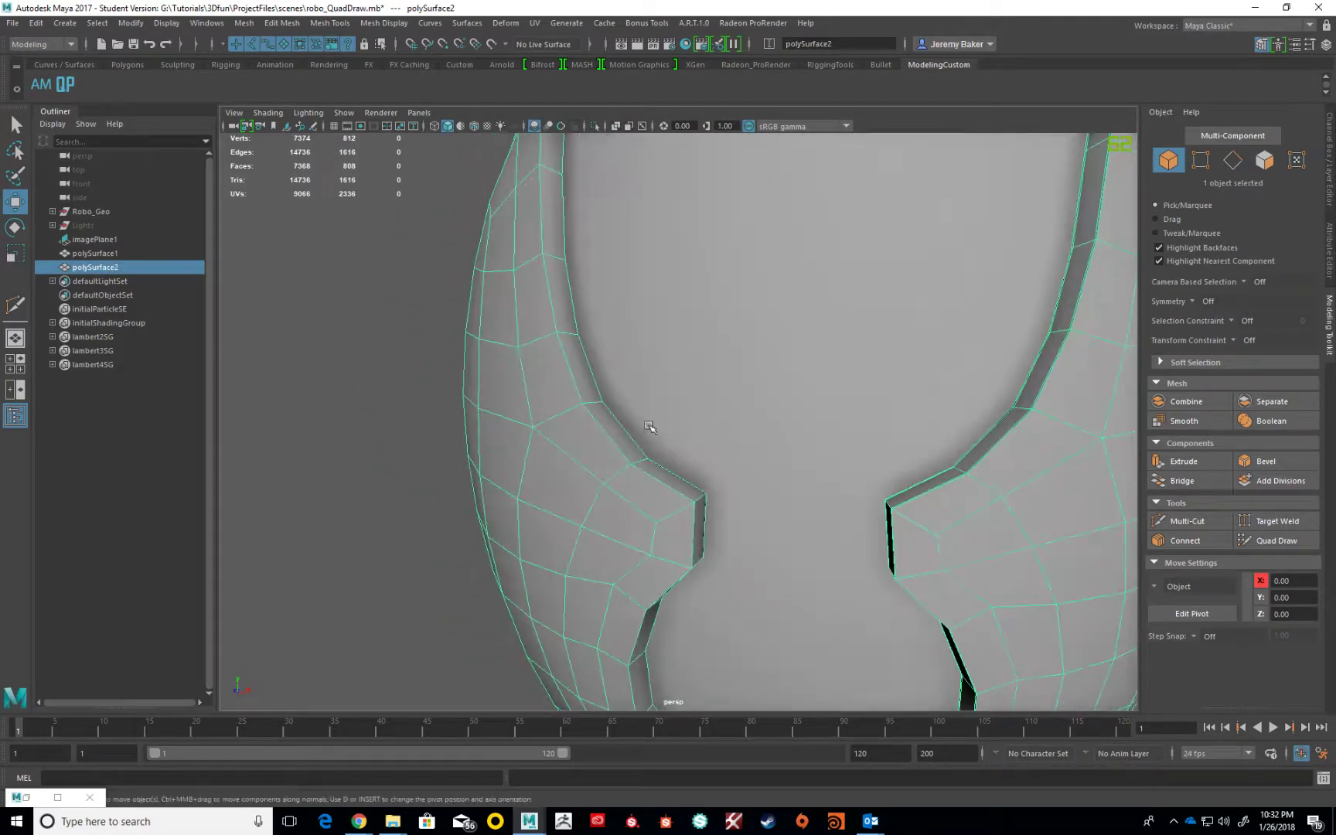
{"action": "left_click", "coordinate": [1182, 524]}
{"action": "scroll", "coordinate": [472, 429], "scroll_direction": "up", "scroll_amount": 3}
{"action": "middle_click_drag", "start_coordinate": [465, 428], "coordinate": [574, 433], "text": "alt"}
{"action": "scroll", "coordinate": [581, 439], "scroll_direction": "down", "scroll_amount": 3}
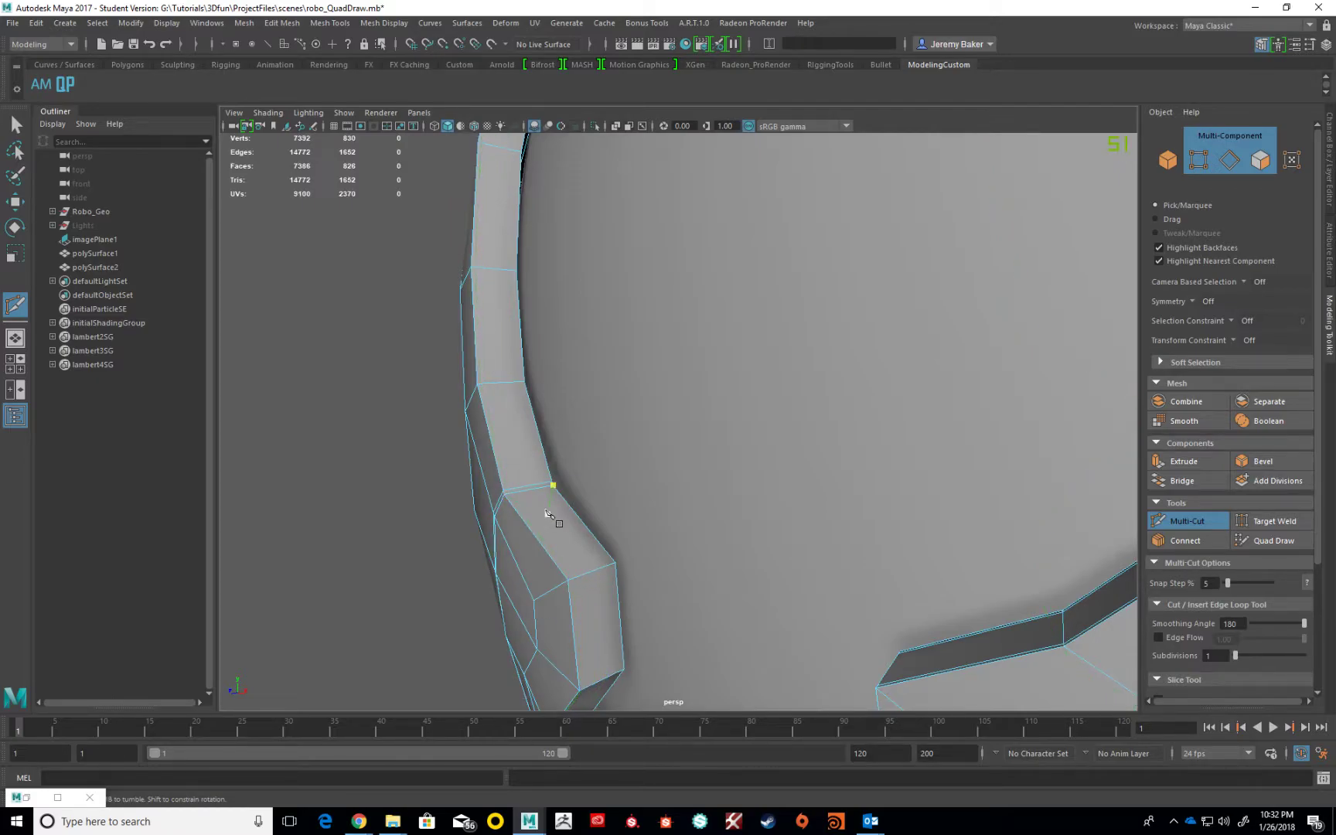
{"action": "left_click", "coordinate": [508, 487], "text": "ctrl"}
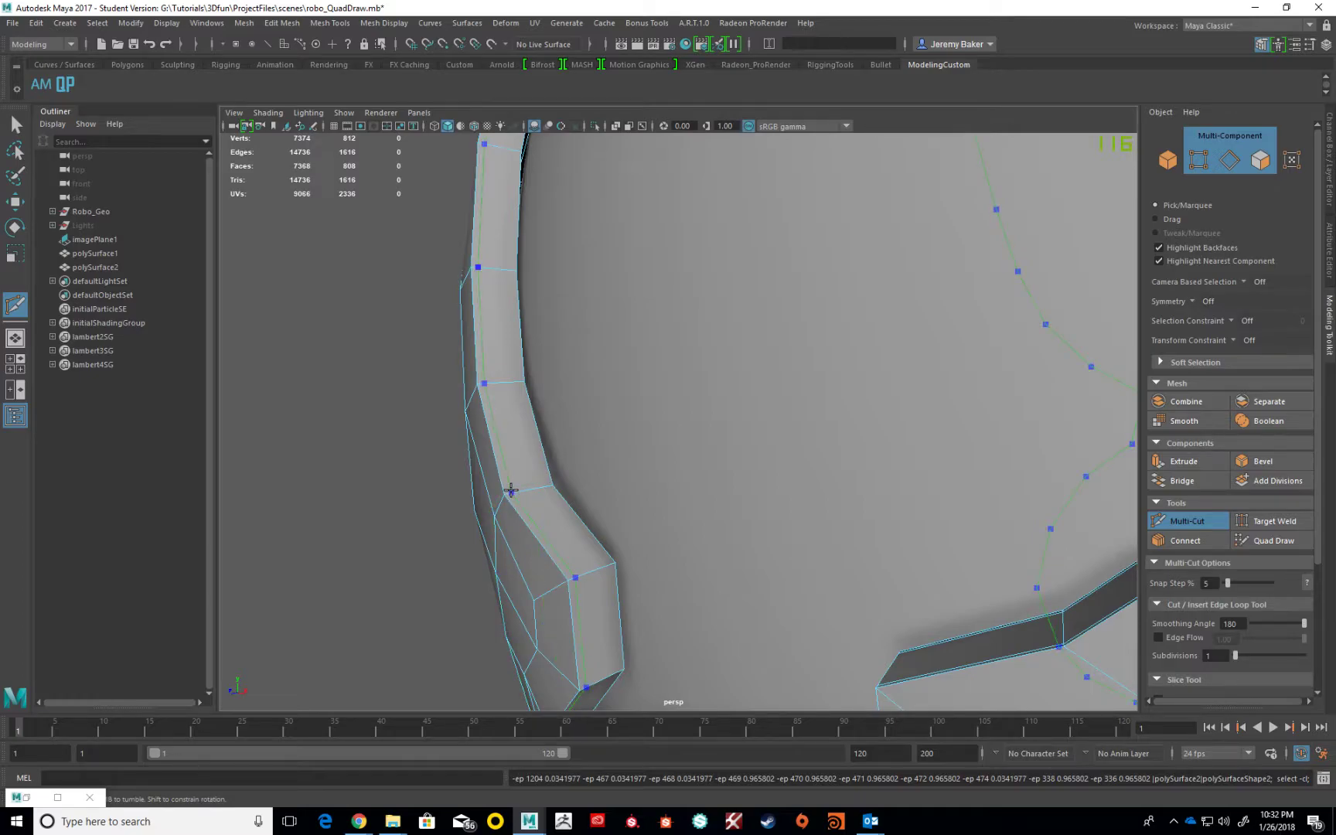
{"action": "left_click", "coordinate": [510, 491], "text": "ctrl"}
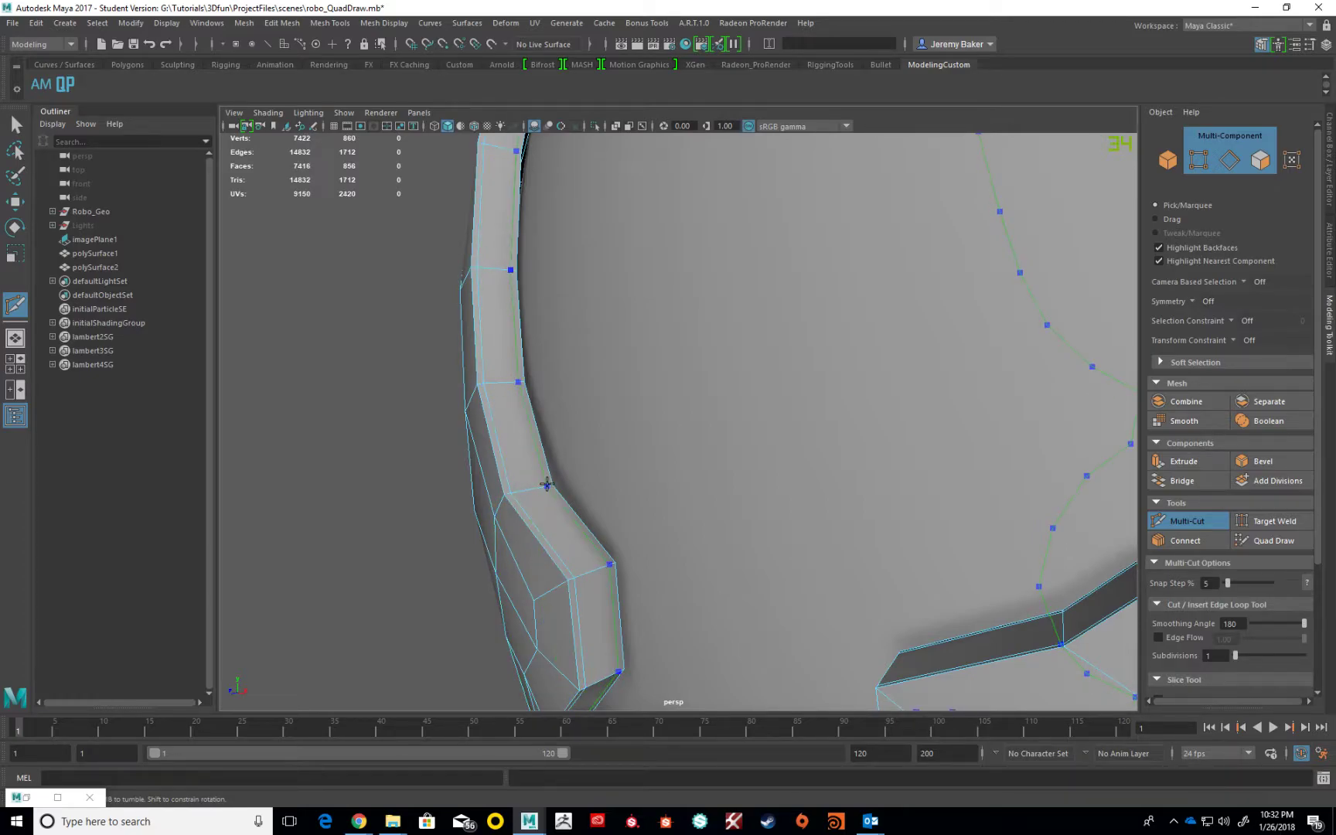
{"action": "left_click", "coordinate": [548, 484], "text": "ctrl"}
- Display polySurface2 in smooth preview, return to object selection and deselect it
{"action": "key", "text": "3"}
{"action": "scroll", "coordinate": [590, 509], "scroll_direction": "down", "scroll_amount": 5}
{"action": "key", "text": "w"}
{"action": "right_click_drag", "start_coordinate": [596, 420], "coordinate": [658, 401]}
{"action": "left_click", "coordinate": [490, 400]}
- Examine the crisp rims of both smoothed side panels from several angles around the egg-shaped body
{"action": "scroll", "coordinate": [526, 421], "scroll_direction": "down", "scroll_amount": 4}
{"action": "left_click_drag", "start_coordinate": [563, 442], "coordinate": [611, 477], "text": "alt"}
{"action": "left_click", "coordinate": [591, 478]}
{"action": "left_click", "coordinate": [507, 577]}
{"action": "left_click_drag", "start_coordinate": [507, 576], "coordinate": [713, 512], "text": "alt"}
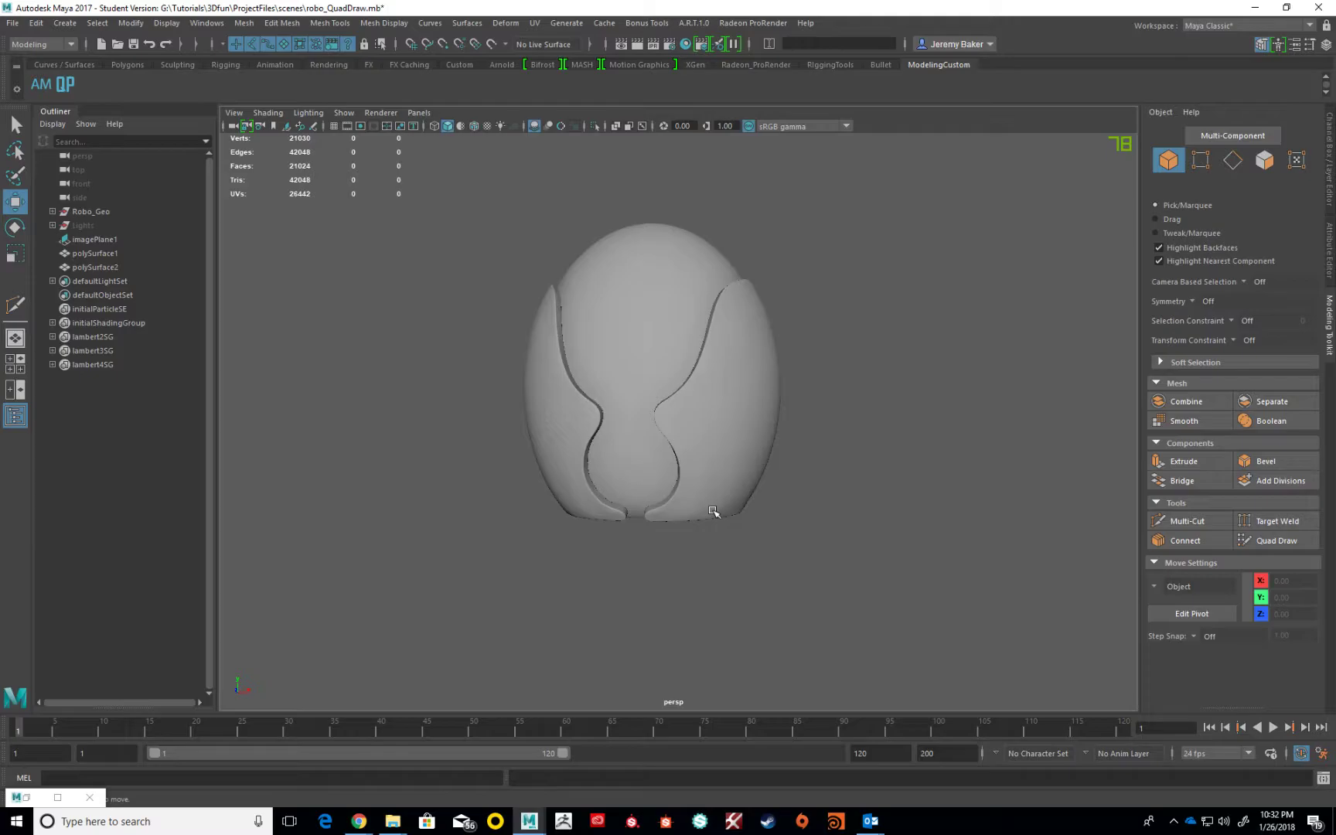
{"action": "scroll", "coordinate": [702, 440], "scroll_direction": "up", "scroll_amount": 4}
{"action": "middle_click_drag", "start_coordinate": [705, 422], "coordinate": [697, 433], "text": "alt"}
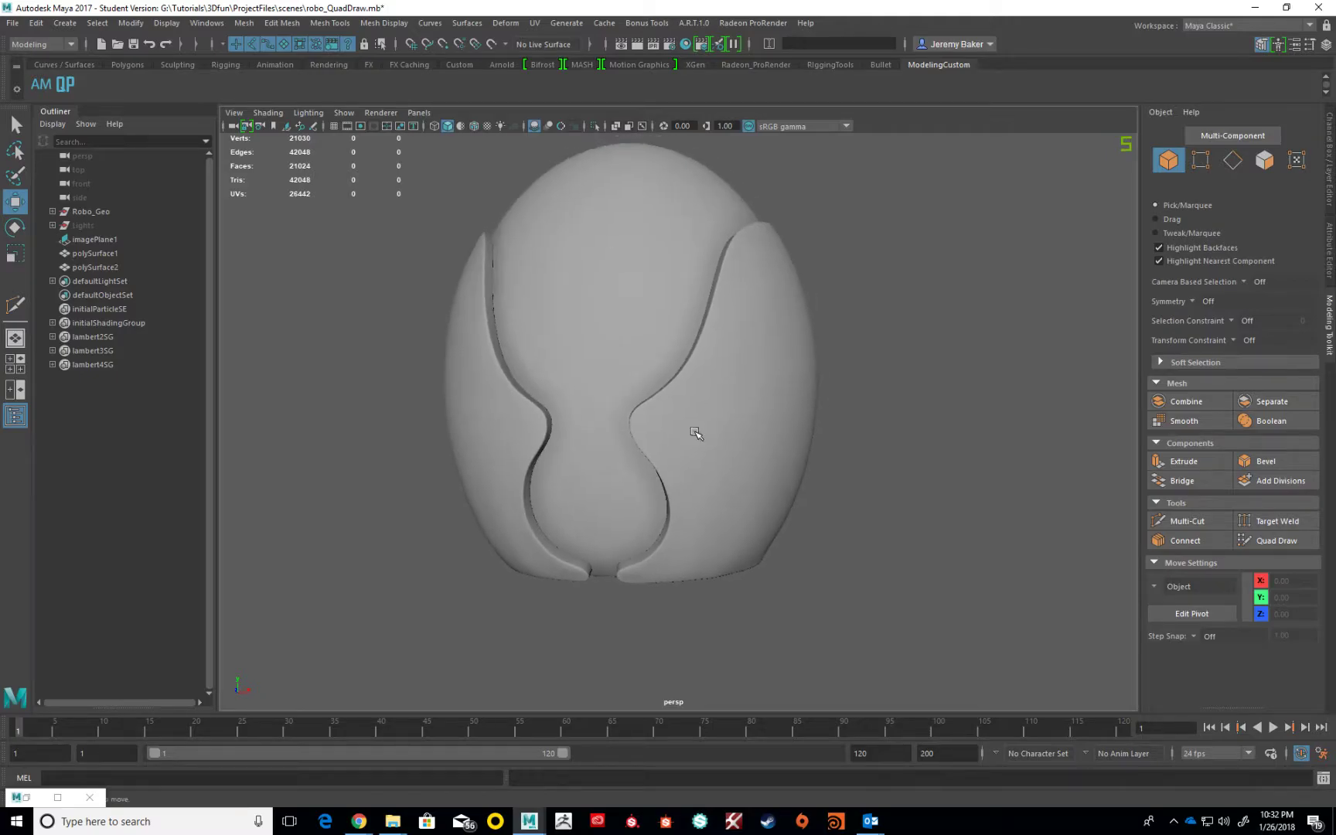
{"action": "scroll", "coordinate": [696, 432], "scroll_direction": "down", "scroll_amount": 2}
{"action": "left_click_drag", "start_coordinate": [696, 431], "coordinate": [736, 440], "text": "alt"}
- Inspect the wireframe of polySurface2 in unsmoothed display, and compare it with the smooth preview
{"action": "left_click", "coordinate": [737, 440]}
{"action": "key", "text": "1"}
{"action": "left_click_drag", "start_coordinate": [725, 452], "coordinate": [707, 443], "text": "alt"}
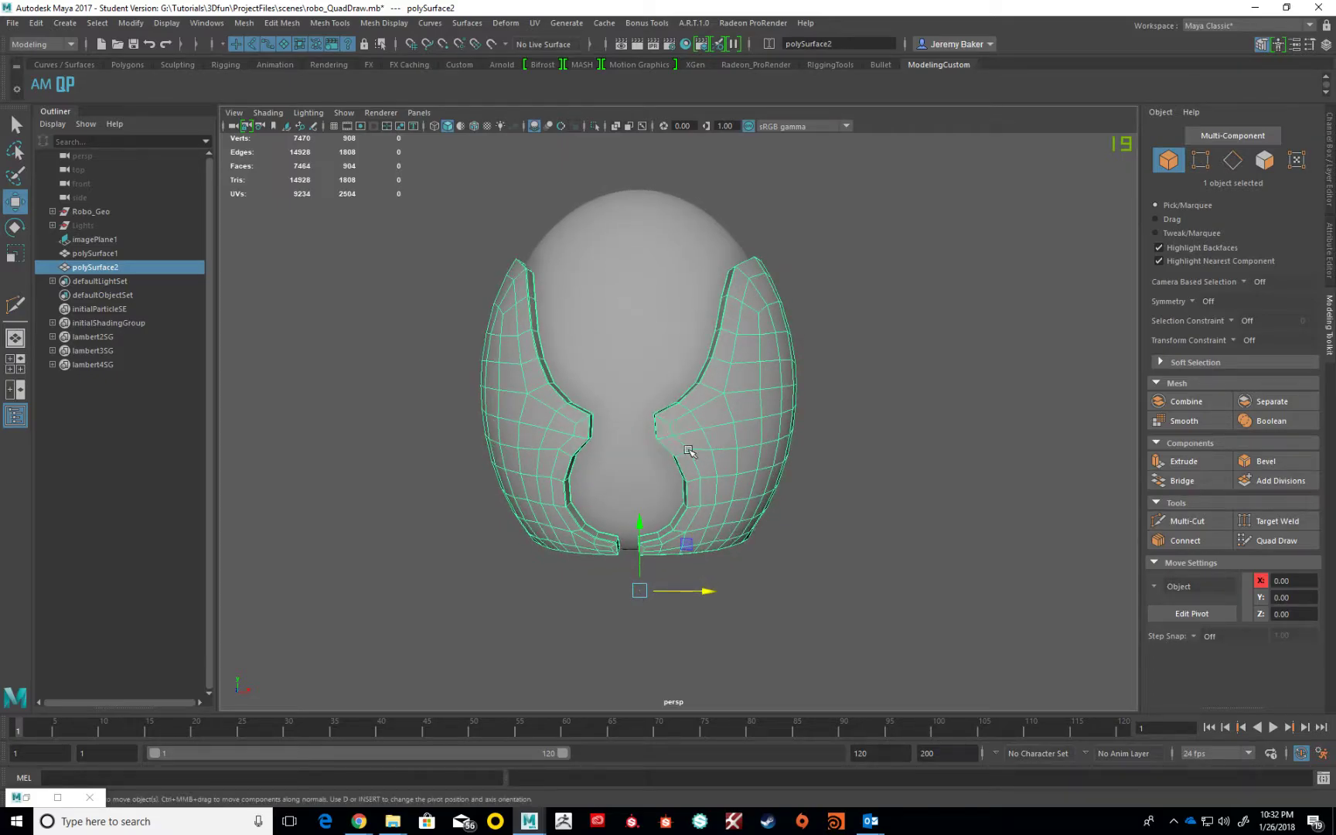
{"action": "left_click_drag", "start_coordinate": [706, 373], "coordinate": [680, 392], "text": "alt"}
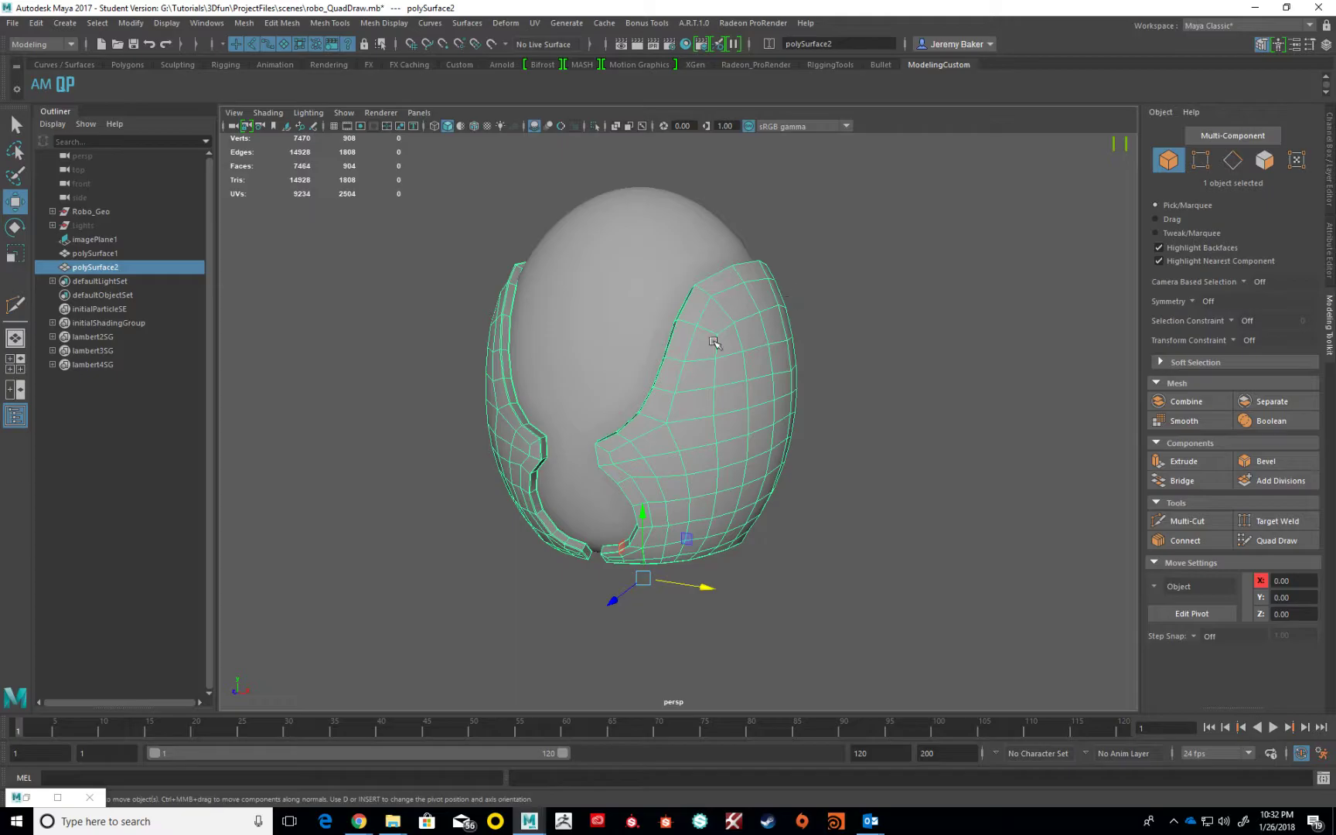
{"action": "left_click_drag", "start_coordinate": [821, 422], "coordinate": [858, 415], "text": "alt"}
{"action": "key", "text": "3"}
{"action": "left_click", "coordinate": [834, 435]}
- Select all faces of one side panel of polySurface2 in unsmoothed display, delete them and return to object selection
{"action": "left_click", "coordinate": [775, 442]}
{"action": "left_click_drag", "start_coordinate": [775, 441], "coordinate": [745, 398], "text": "alt"}
{"action": "key", "text": "1"}
{"action": "right_click_drag", "start_coordinate": [590, 401], "coordinate": [588, 435]}
{"action": "double_click", "coordinate": [586, 414]}
{"action": "key", "text": "Delete"}
{"action": "right_click_drag", "start_coordinate": [738, 402], "coordinate": [804, 381]}
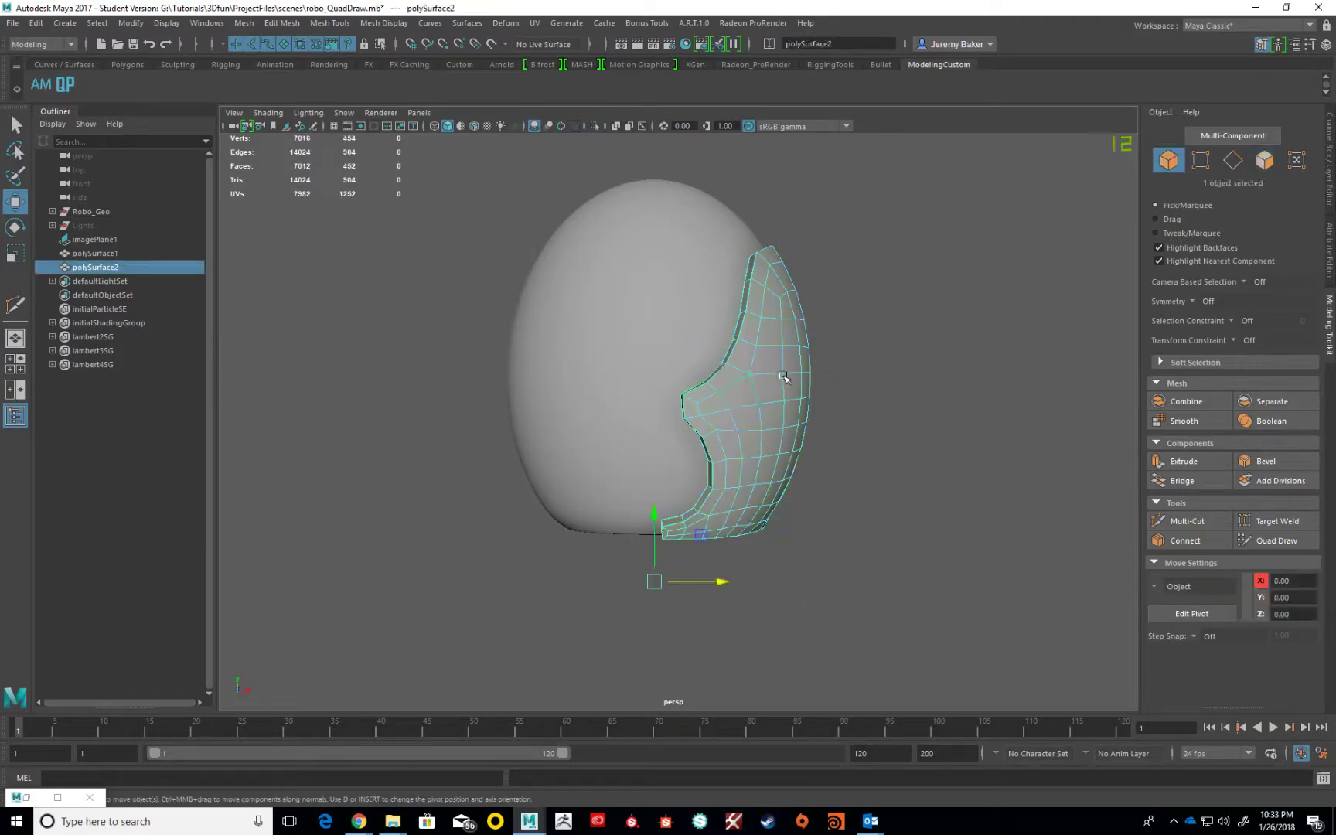
- Show the object's channel attributes, and select and delete the egg-shaped sphere pSphere1
{"action": "left_click", "coordinate": [1330, 181]}
{"action": "middle_click_drag", "start_coordinate": [711, 494], "coordinate": [791, 492], "text": "alt"}
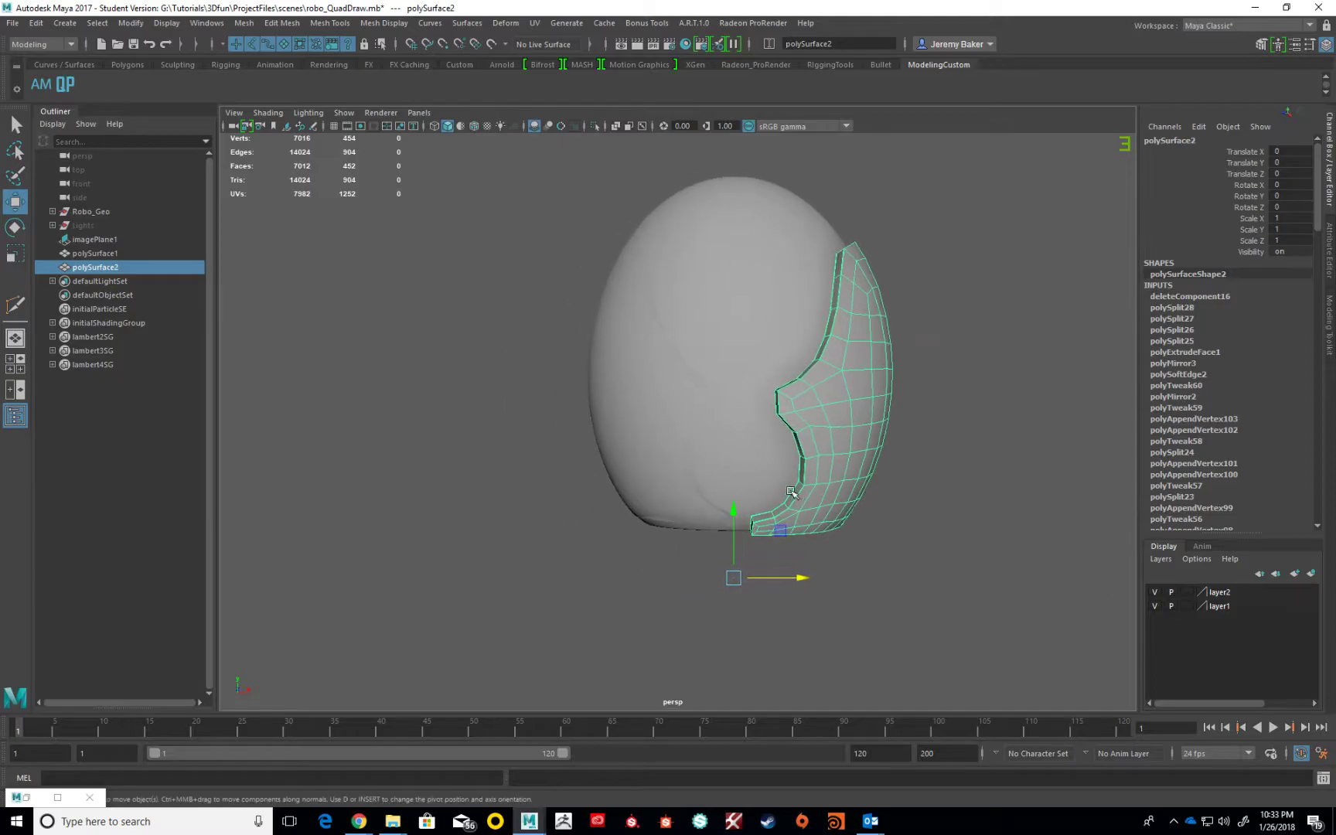
{"action": "left_click", "coordinate": [770, 463]}
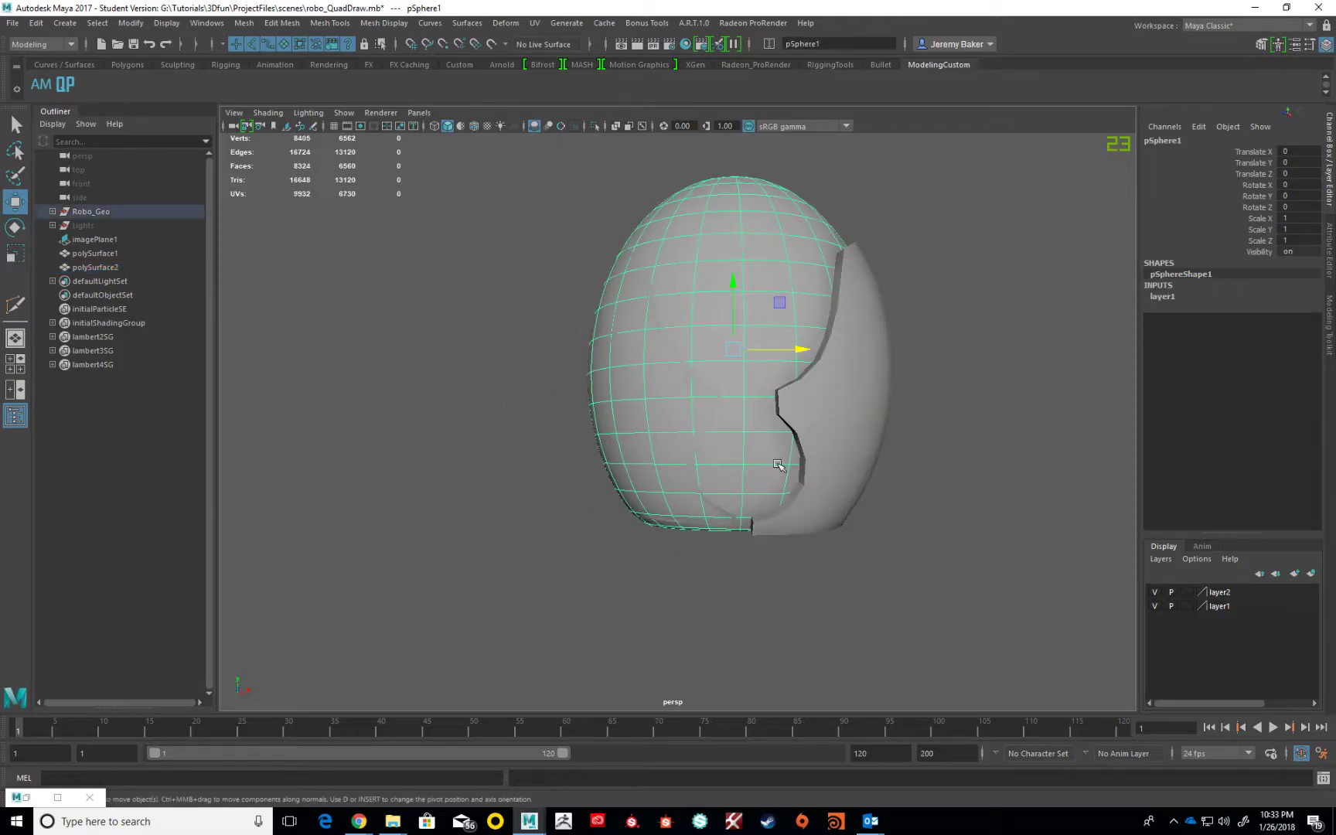
{"action": "key", "text": "Delete"}
- Switch polySurface1 to unsmoothed display and deselect it to view the remaining panels
{"action": "left_click_drag", "start_coordinate": [750, 461], "coordinate": [697, 437], "text": "alt"}
{"action": "left_click", "coordinate": [681, 408]}
{"action": "key", "text": "1"}
{"action": "left_click", "coordinate": [721, 349]}
{"action": "left_click_drag", "start_coordinate": [719, 374], "coordinate": [652, 397], "text": "alt"}
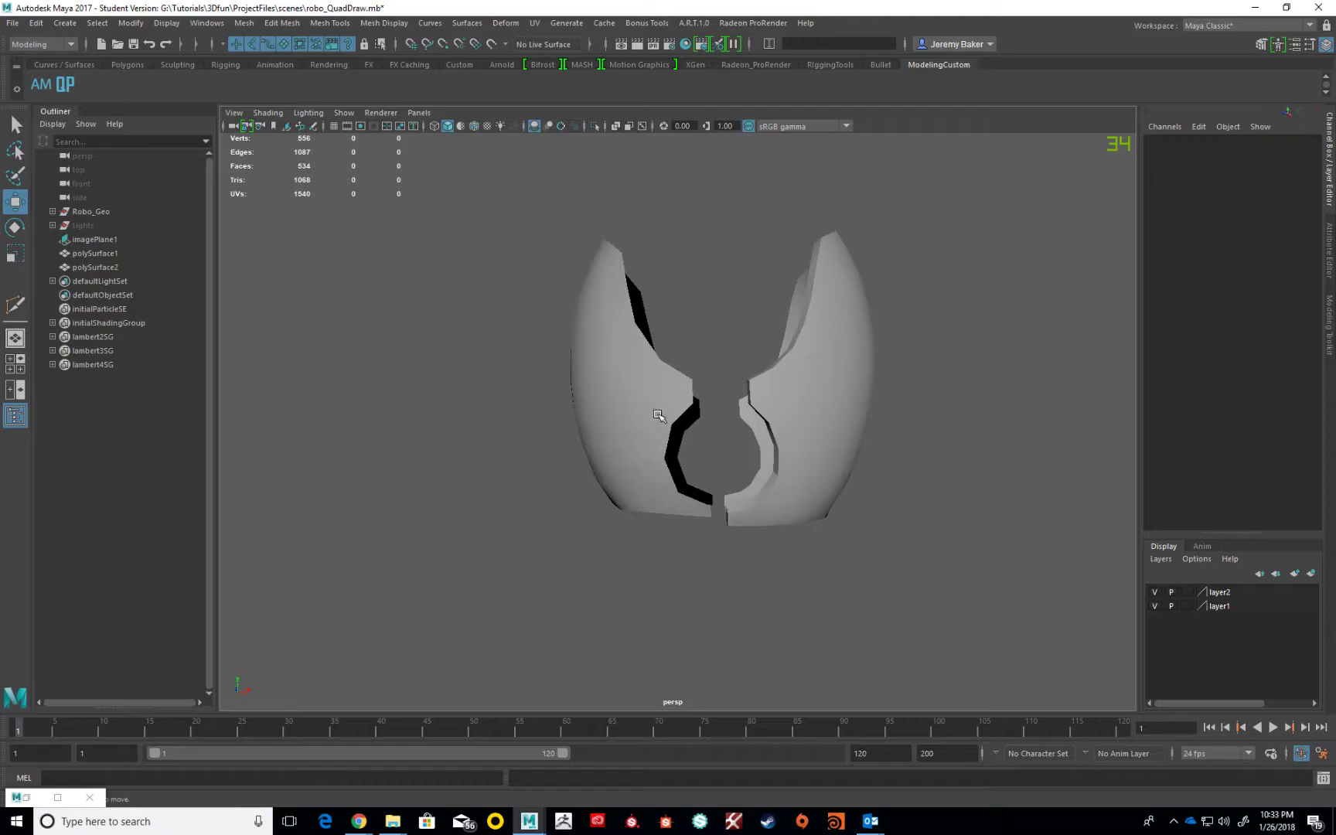
- Turn on the wireframe overlay, select polySurface2 and examine its edge flow around the front notch and lower rim
{"action": "scroll", "coordinate": [657, 416], "scroll_direction": "up", "scroll_amount": 2}
{"action": "left_click_drag", "start_coordinate": [659, 418], "coordinate": [709, 437], "text": "alt"}
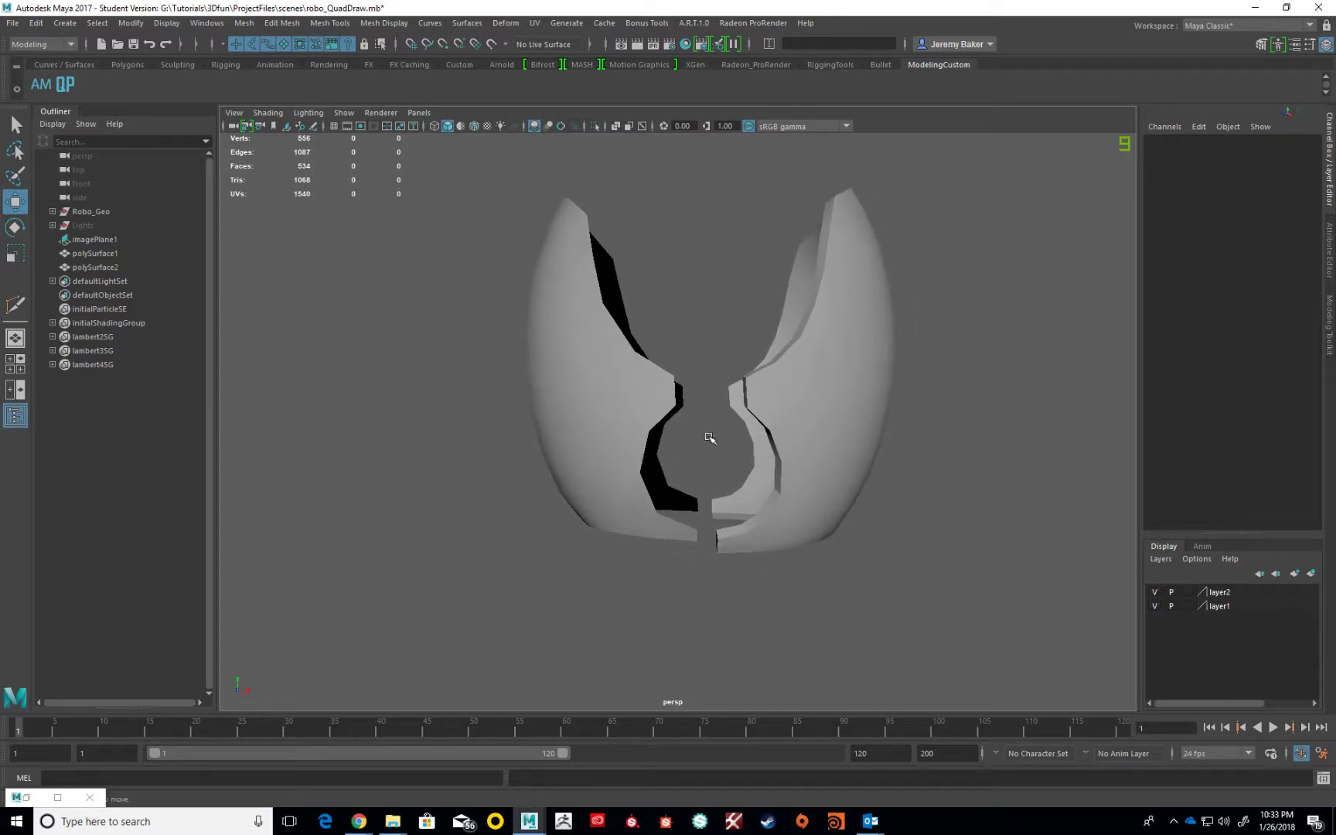
{"action": "left_click", "coordinate": [473, 126]}
{"action": "left_click_drag", "start_coordinate": [588, 255], "coordinate": [702, 418], "text": "alt"}
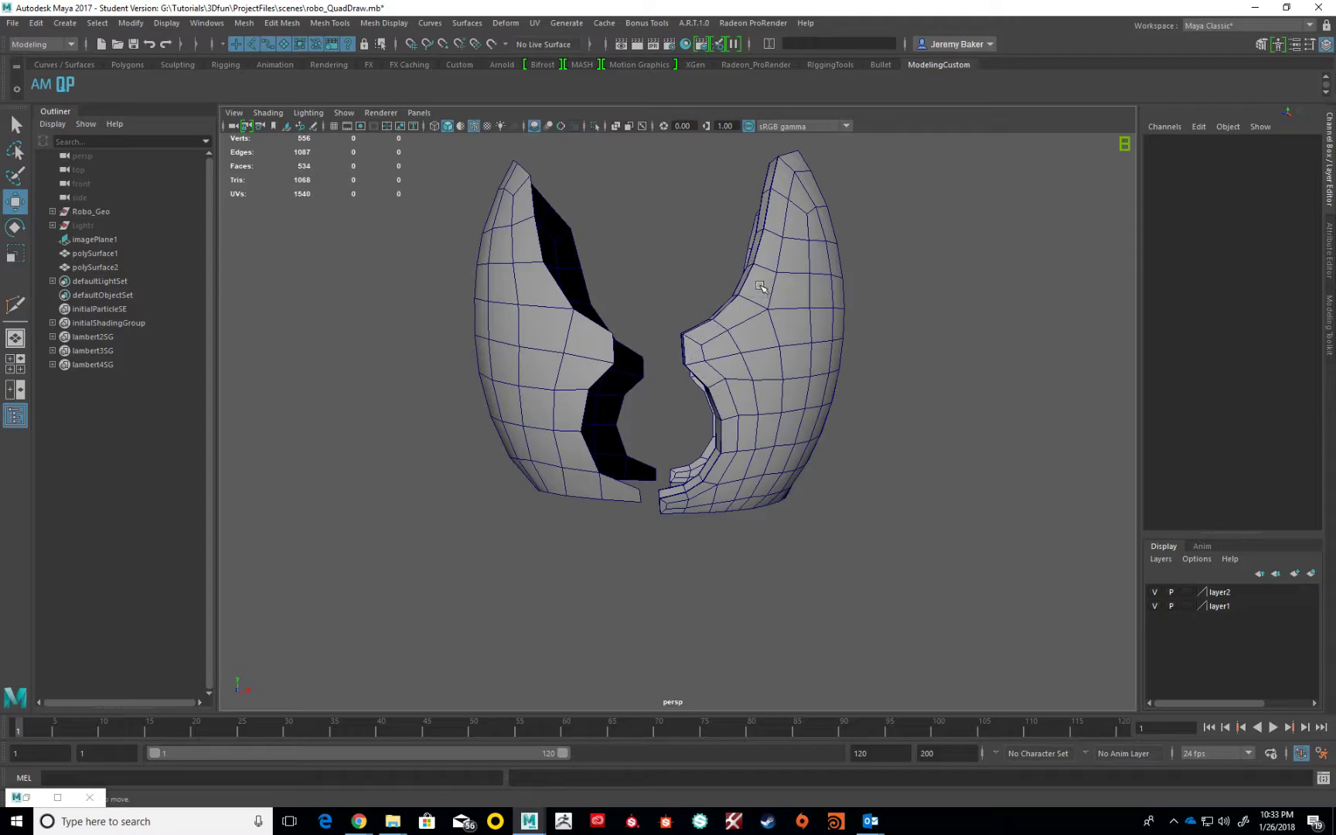
{"action": "left_click_drag", "start_coordinate": [760, 289], "coordinate": [665, 243], "text": "alt"}
{"action": "left_click_drag", "start_coordinate": [764, 161], "coordinate": [609, 169], "text": "alt"}
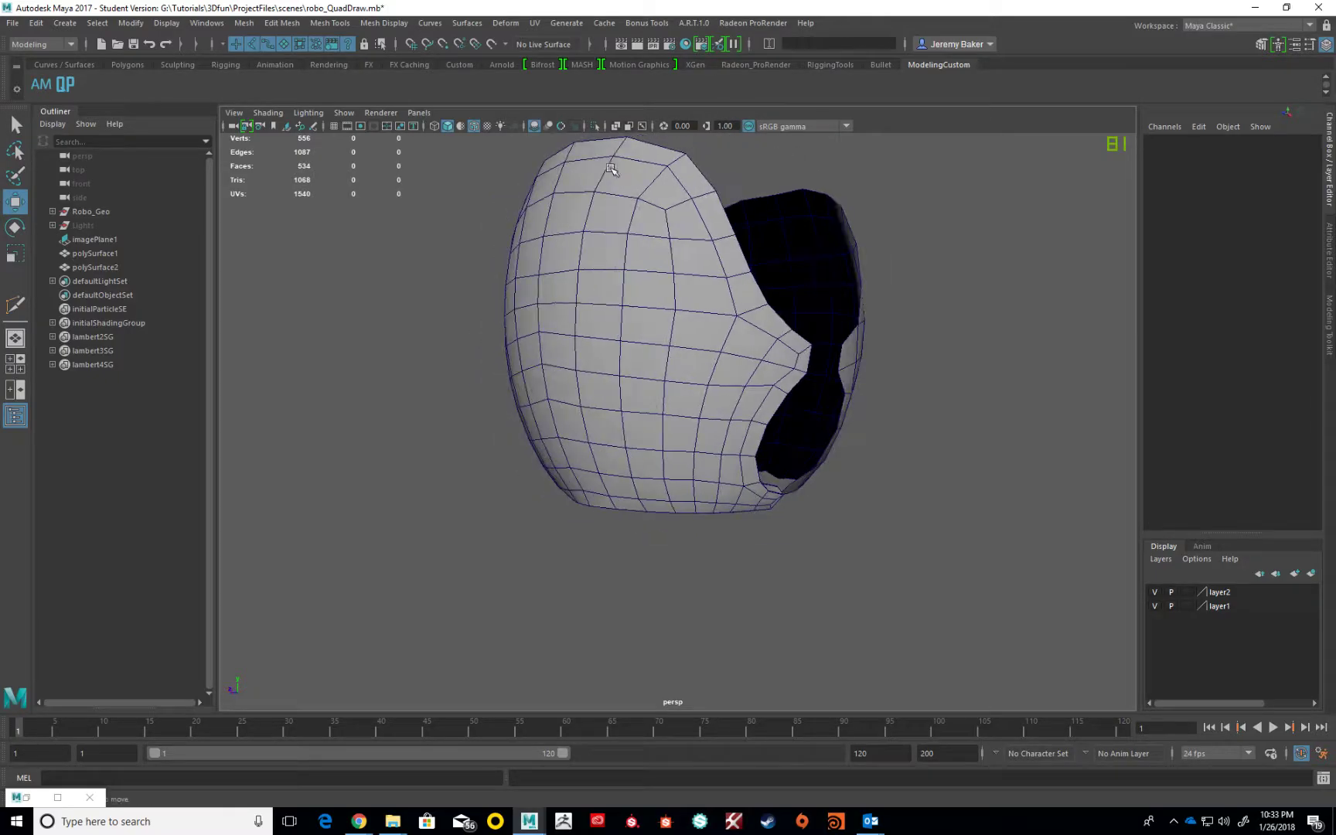
{"action": "left_click", "coordinate": [748, 311]}
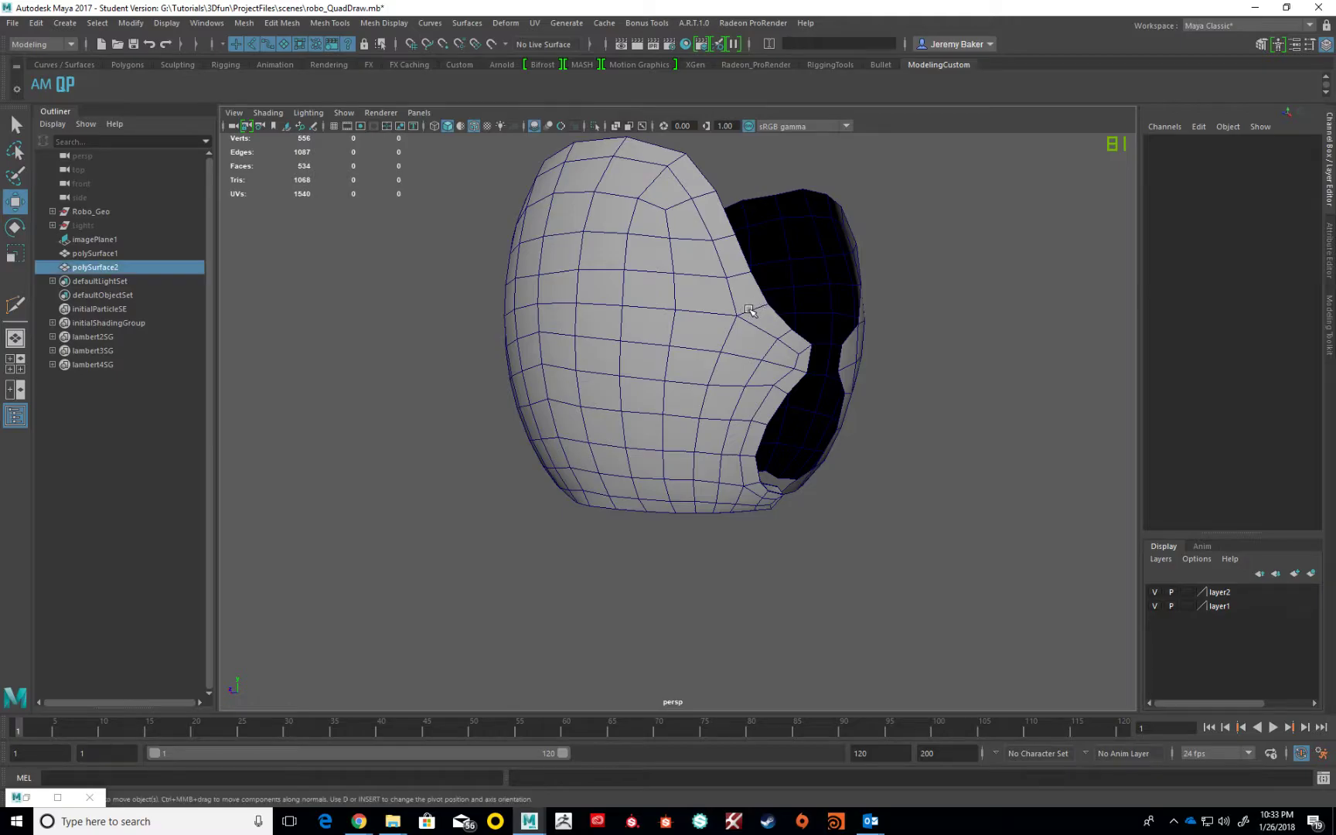
{"action": "left_click_drag", "start_coordinate": [748, 312], "coordinate": [730, 330], "text": "alt"}
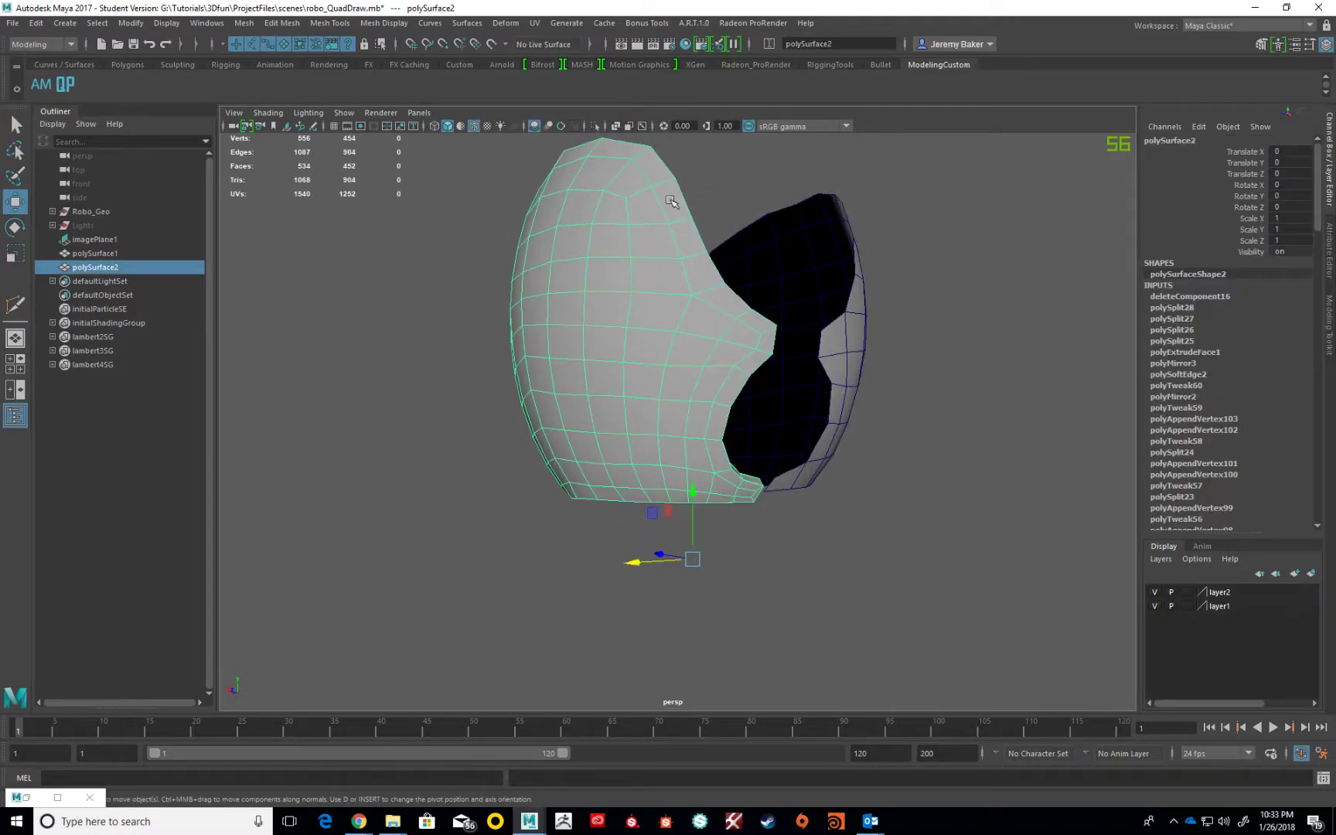
{"action": "left_click_drag", "start_coordinate": [758, 496], "coordinate": [759, 447], "text": "alt"}
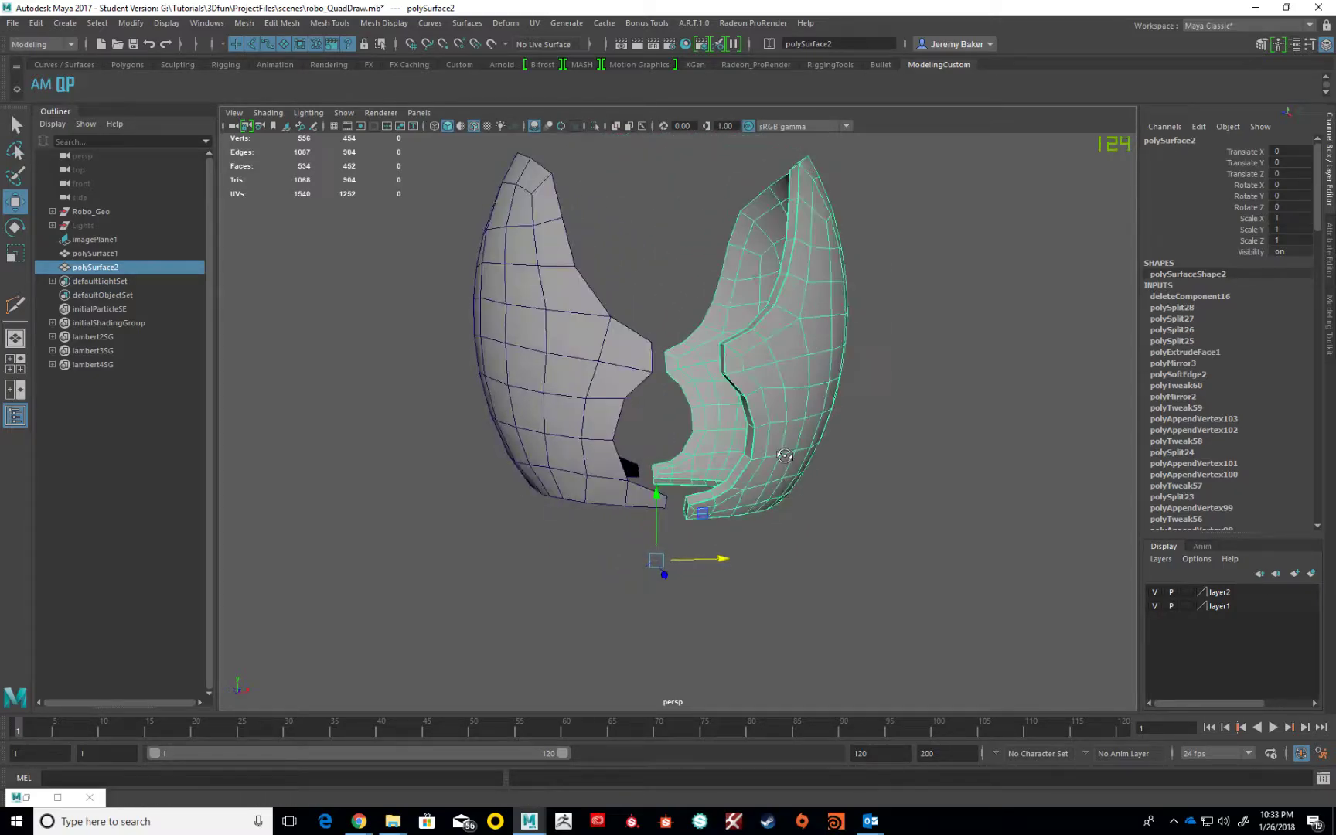
- Select polySurface1 and examine its coarser topology beside the denser polySurface2 panel
{"action": "left_click", "coordinate": [613, 372]}
{"action": "left_click", "coordinate": [647, 310]}
{"action": "scroll", "coordinate": [646, 310], "scroll_direction": "down", "scroll_amount": 3}
{"action": "left_click_drag", "start_coordinate": [663, 345], "coordinate": [525, 395], "text": "alt"}
{"action": "scroll", "coordinate": [641, 340], "scroll_direction": "up", "scroll_amount": 2}
{"action": "left_click", "coordinate": [657, 365]}
{"action": "scroll", "coordinate": [612, 400], "scroll_direction": "up", "scroll_amount": 2}
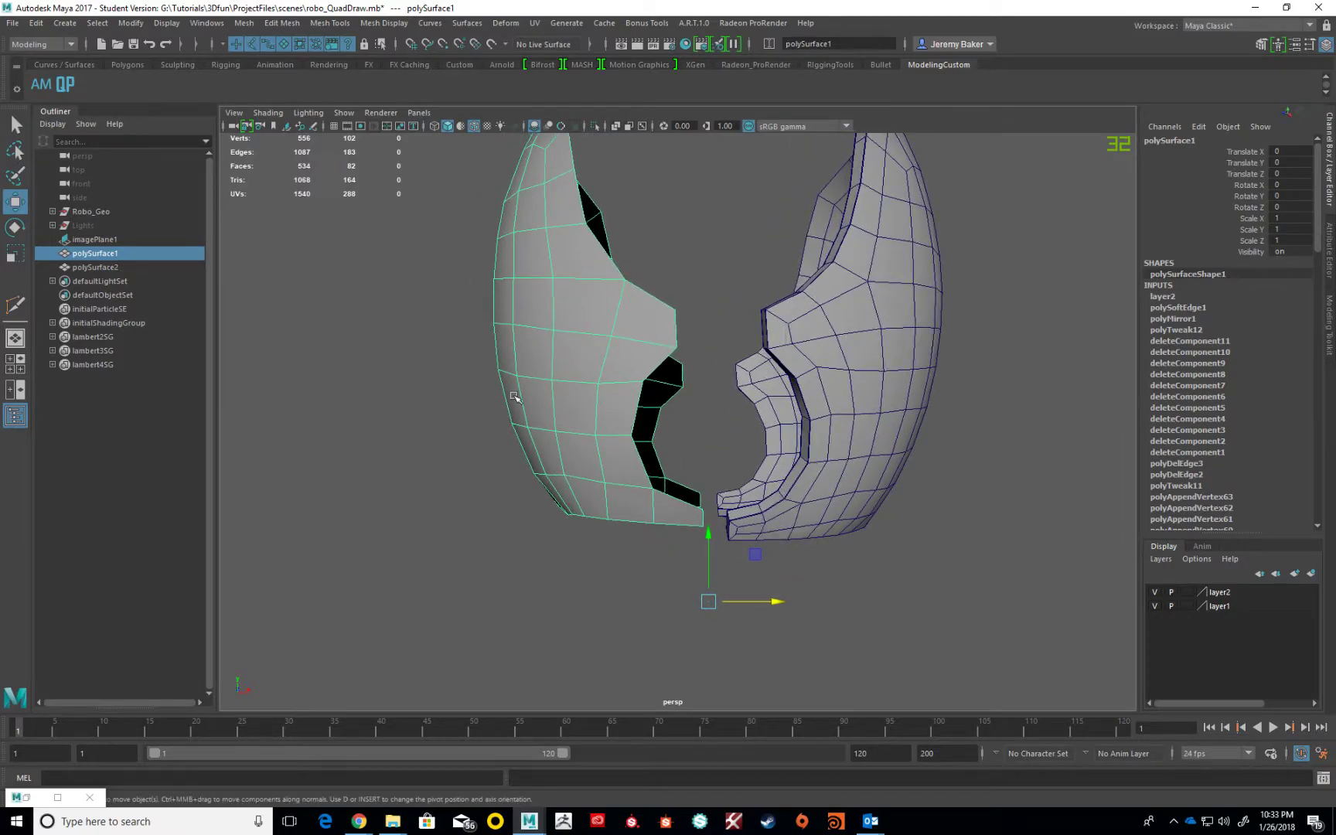
- Insert two Multi-Cut edge loops on polySurface1, one beside the vertical edge line behind the notch and one close to the front rim
{"action": "left_click", "coordinate": [1331, 339]}
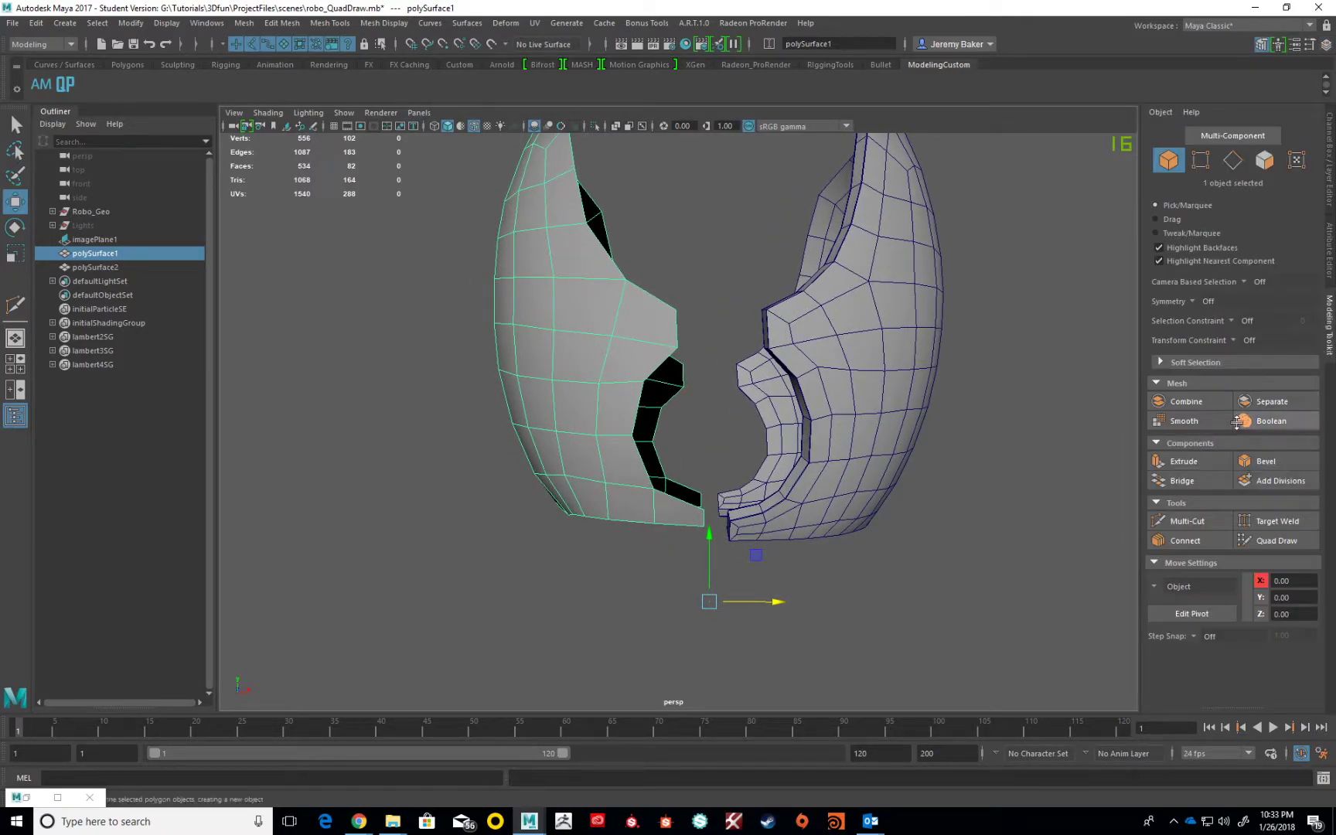
{"action": "left_click", "coordinate": [1186, 520]}
{"action": "left_click_drag", "start_coordinate": [773, 386], "coordinate": [698, 386], "text": "alt"}
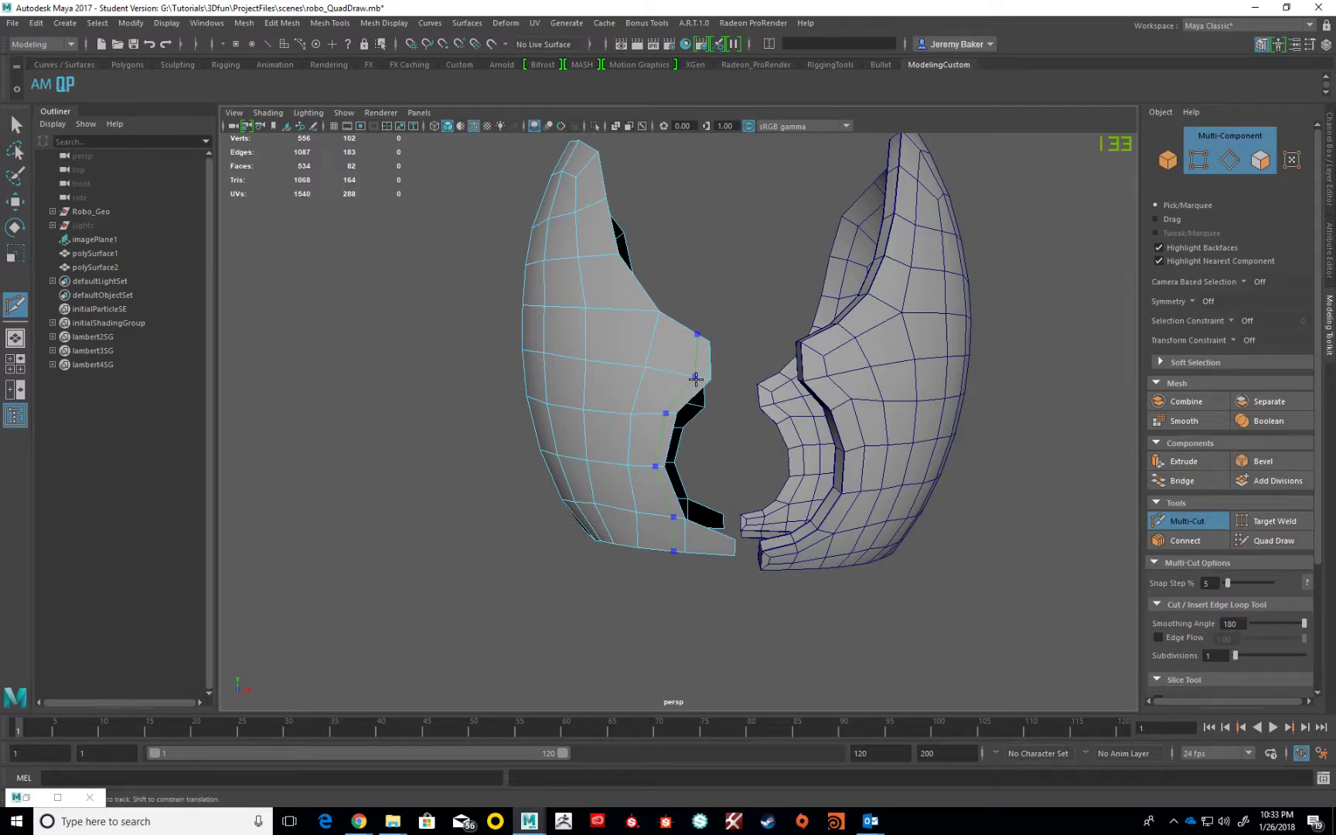
{"action": "scroll", "coordinate": [703, 386], "scroll_direction": "up", "scroll_amount": 3}
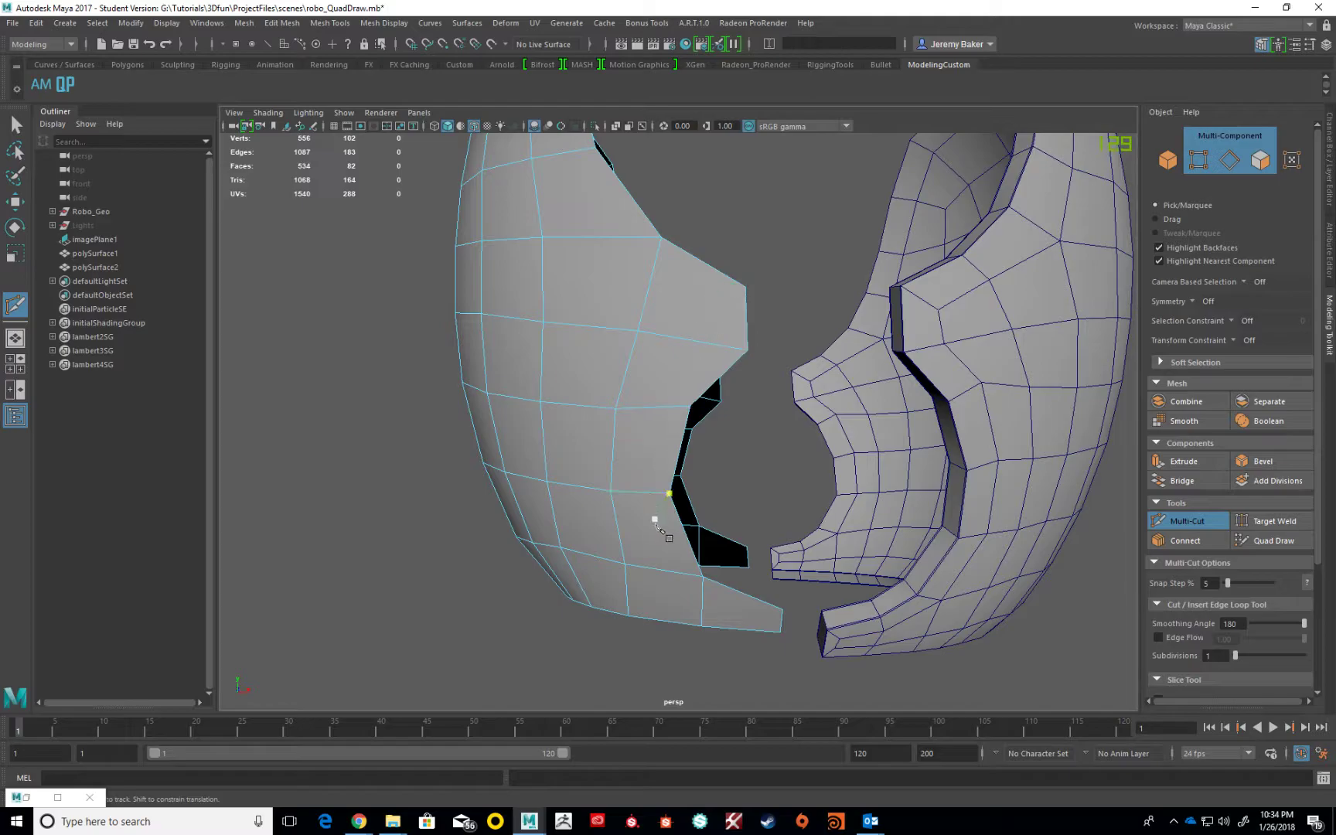
{"action": "left_click_drag", "start_coordinate": [678, 622], "coordinate": [682, 514], "text": "alt"}
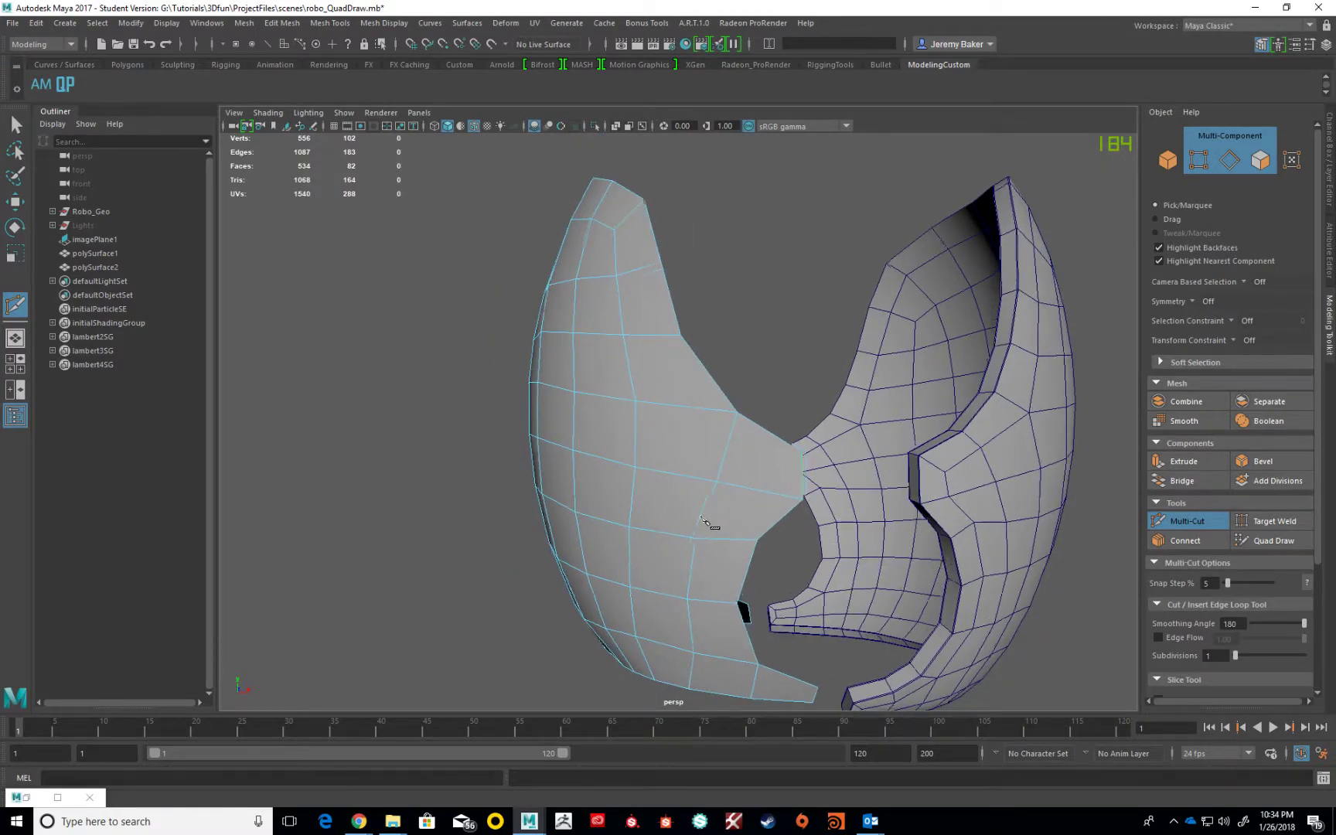
{"action": "left_click_drag", "start_coordinate": [710, 507], "coordinate": [686, 474], "text": "alt"}
{"action": "left_click", "coordinate": [688, 475], "text": "ctrl"}
{"action": "left_click", "coordinate": [771, 496], "text": "ctrl"}
{"action": "left_click_drag", "start_coordinate": [733, 507], "coordinate": [724, 462], "text": "alt"}
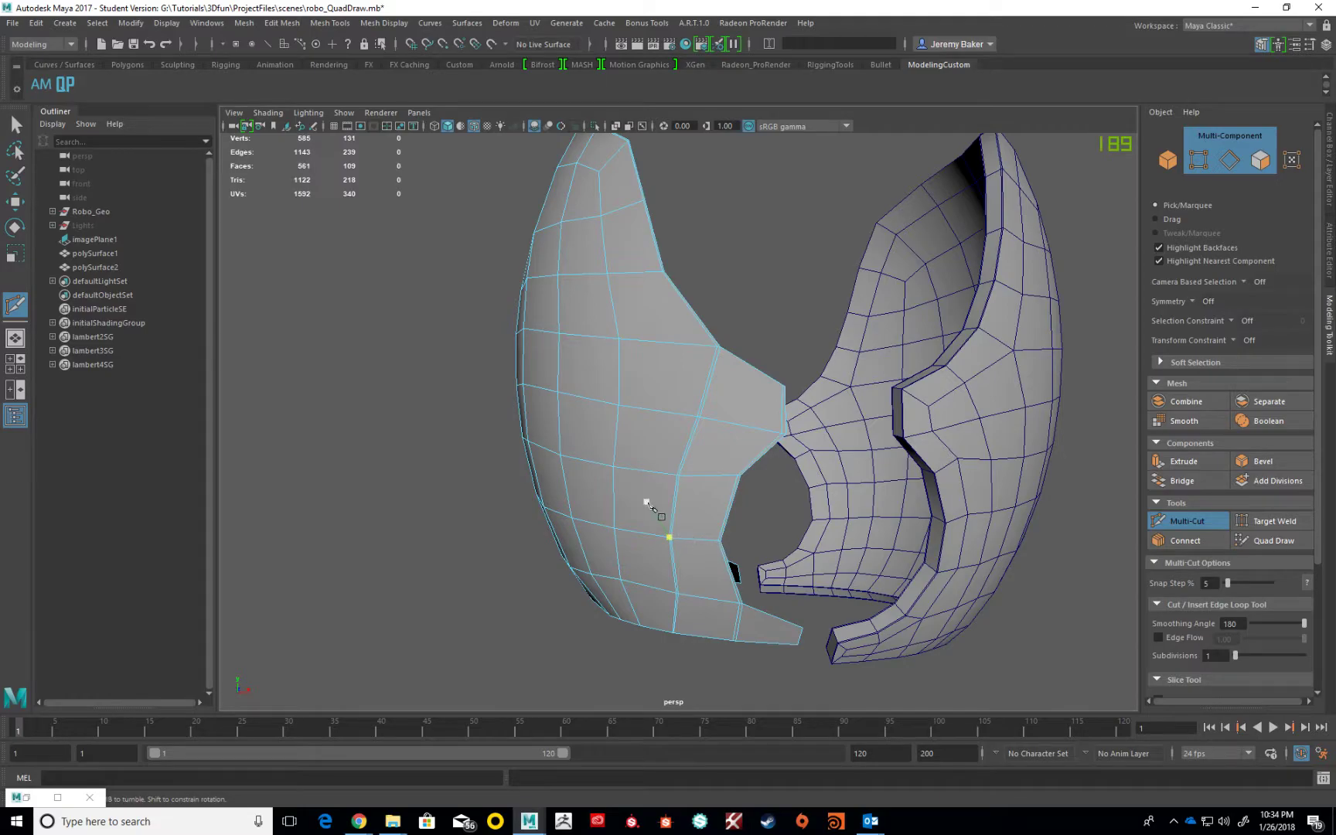
- Examine polySurface1 in smooth preview with the wireframe overlay off, and return it to unsmoothed display
{"action": "left_click_drag", "start_coordinate": [671, 364], "coordinate": [632, 288], "text": "alt"}
{"action": "key", "text": "3"}
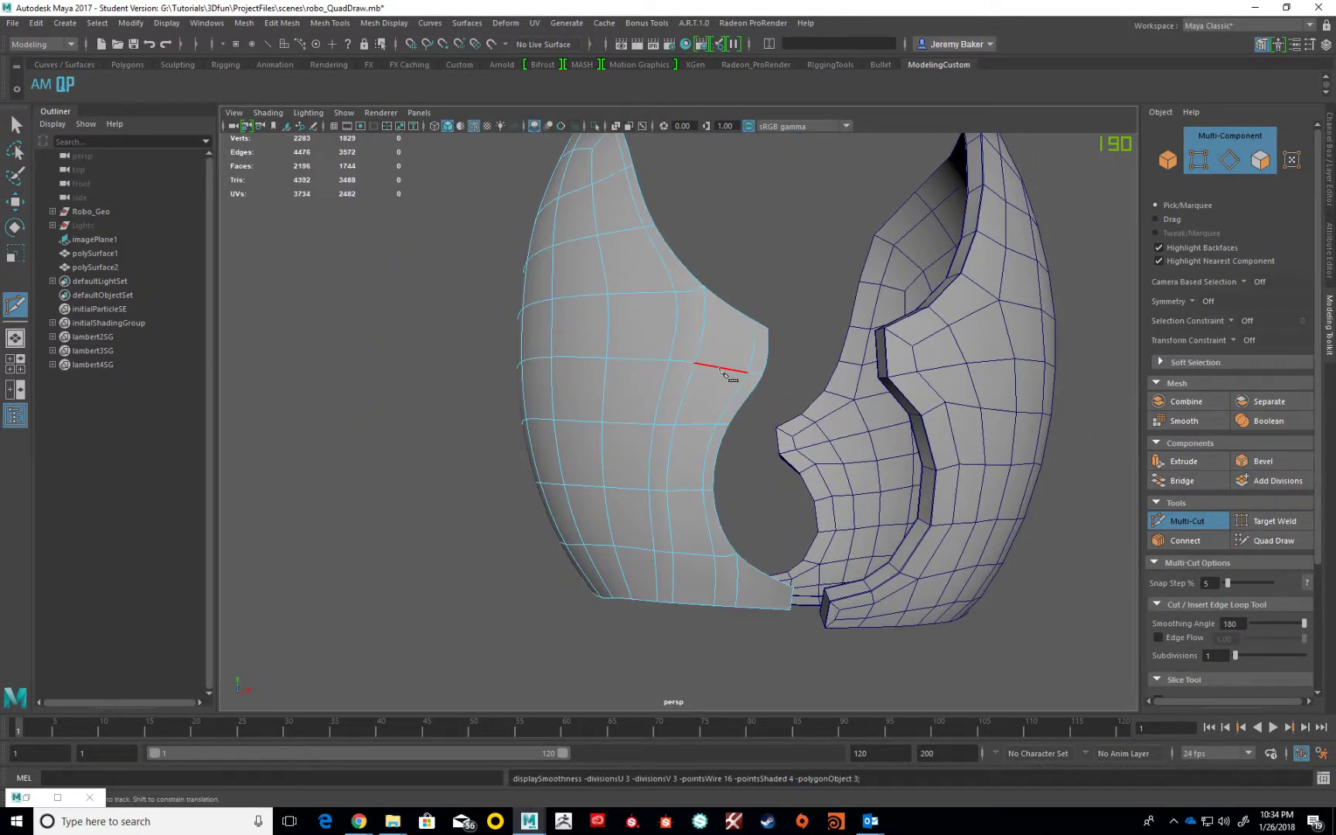
{"action": "key", "text": "w"}
{"action": "mouse_move", "coordinate": [688, 338]}
{"action": "right_mouse_down"}
{"action": "mouse_move", "coordinate": [758, 320]}
{"action": "mouse_move", "coordinate": [718, 335]}
{"action": "mouse_move", "coordinate": [659, 316]}
{"action": "right_mouse_up"}
{"action": "left_click", "coordinate": [780, 315]}
{"action": "left_click", "coordinate": [474, 126]}
{"action": "mouse_move", "coordinate": [659, 316]}
{"action": "left_mouse_down", "text": "alt"}
{"action": "mouse_move", "coordinate": [653, 354]}
{"action": "mouse_move", "coordinate": [670, 346]}
{"action": "left_mouse_up", "text": "alt"}
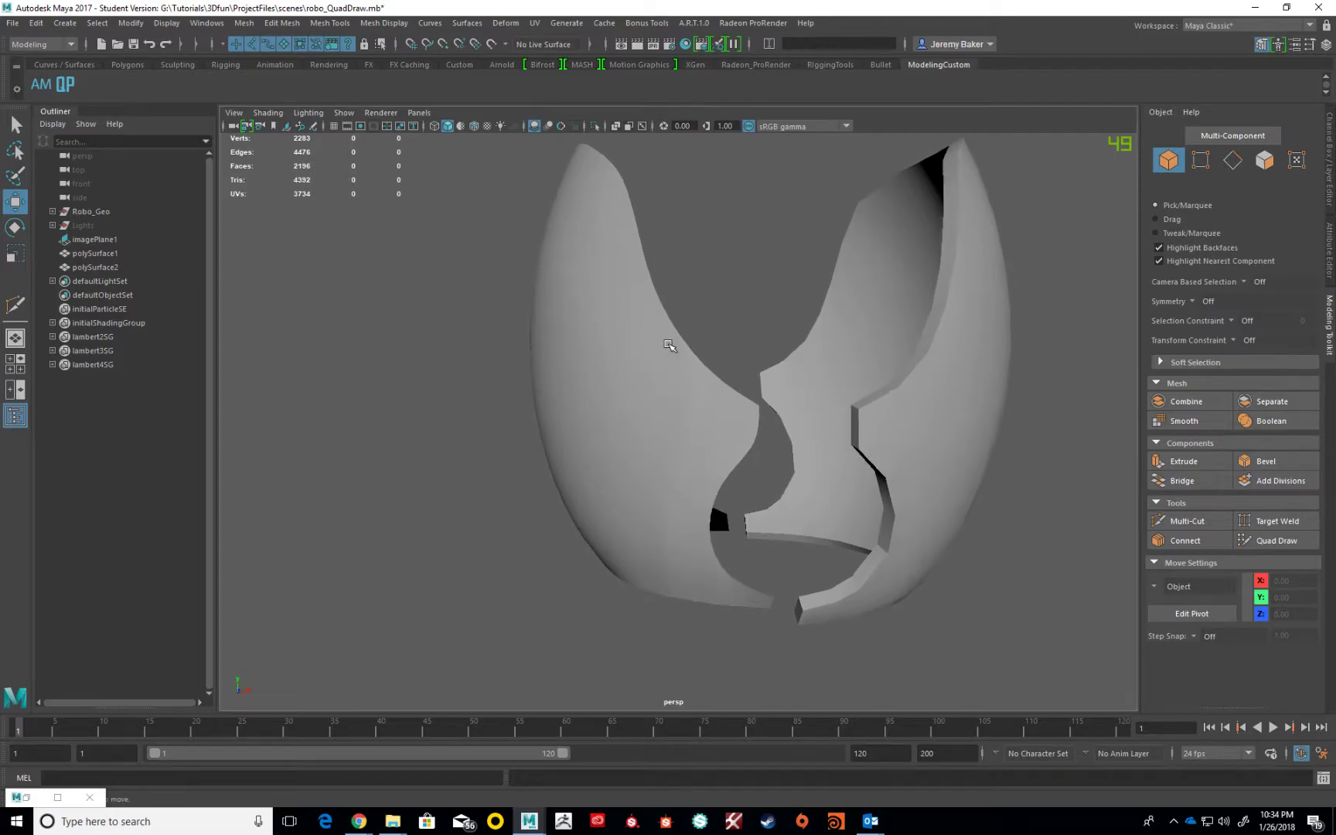
{"action": "left_click", "coordinate": [684, 455]}
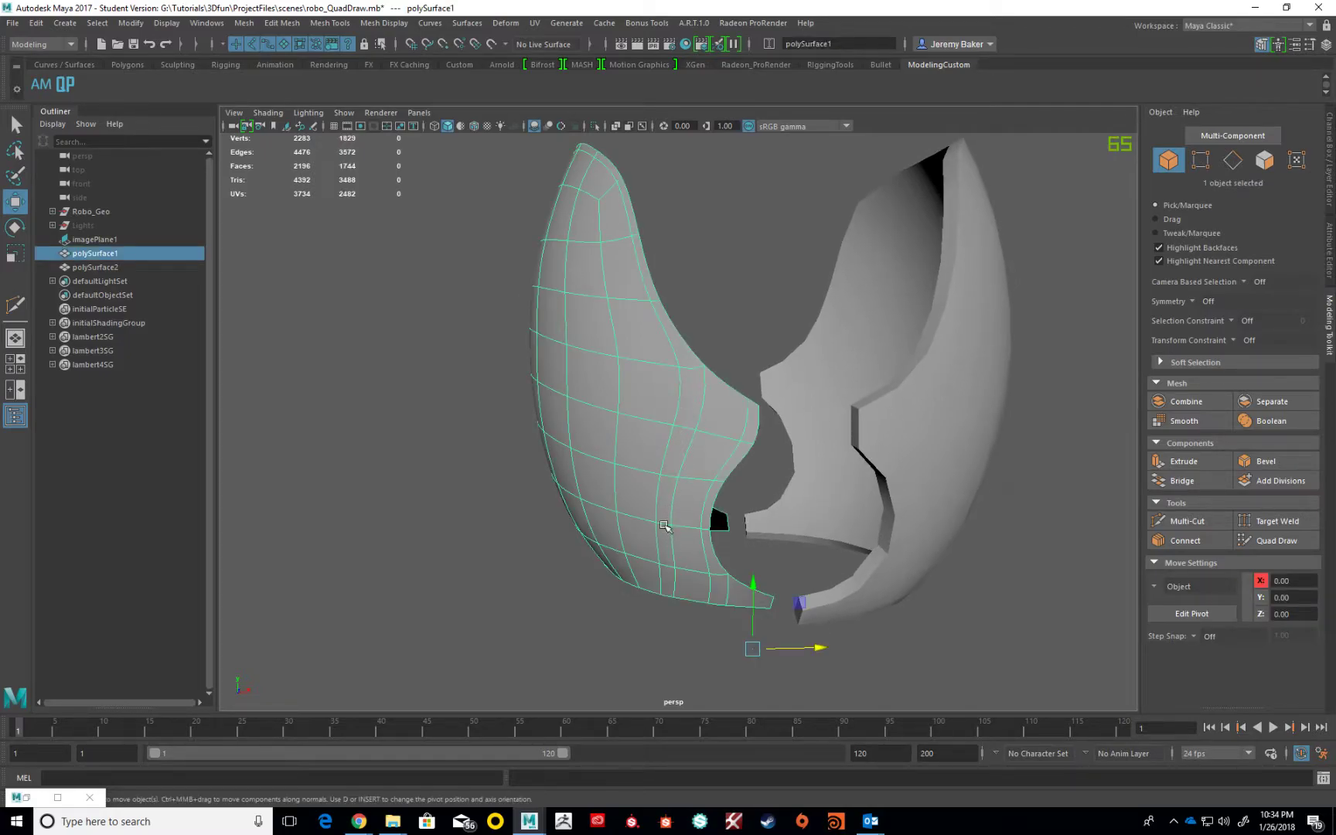
{"action": "key", "text": "1"}
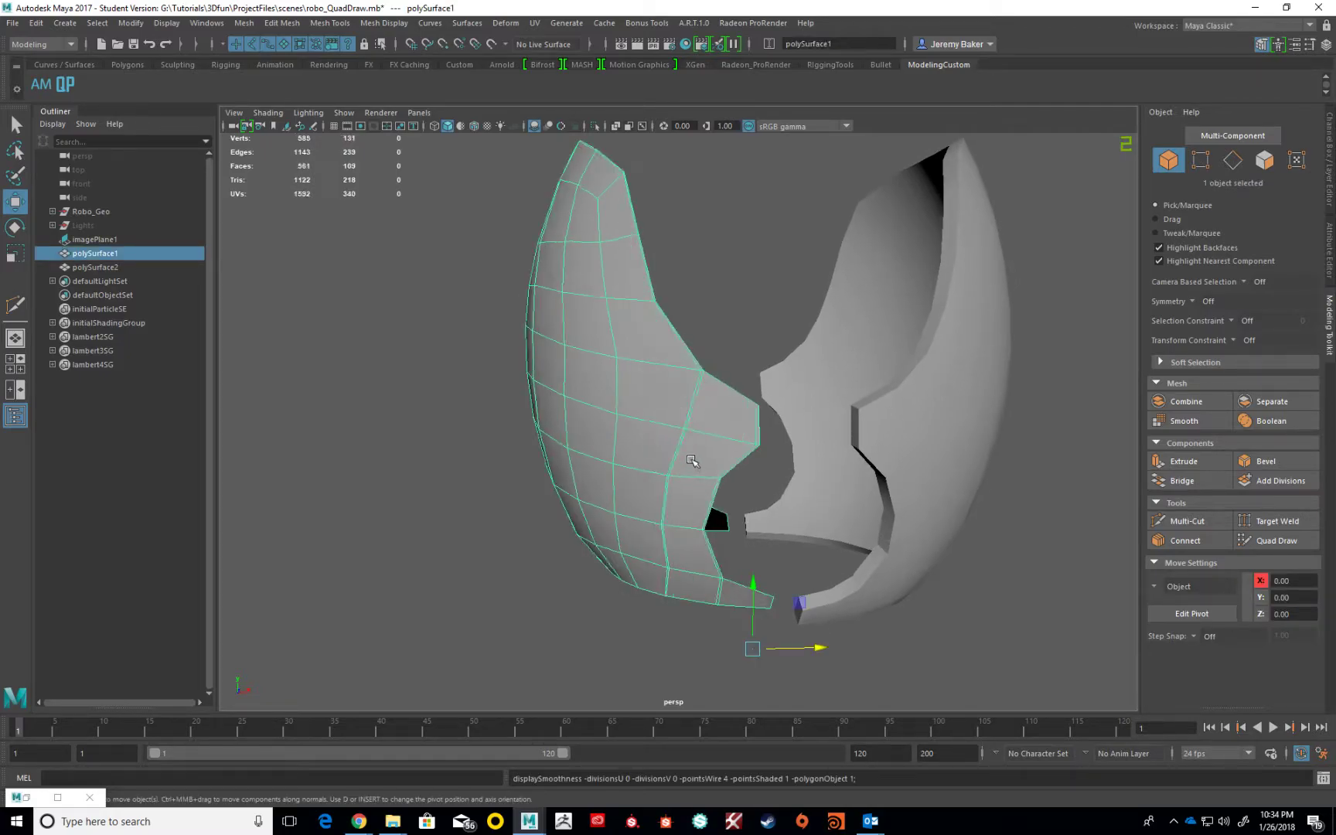
- Insert a supporting Multi-Cut edge loop close to the lower rim of polySurface1
{"action": "left_click", "coordinate": [720, 343]}
{"action": "left_click", "coordinate": [673, 379]}
{"action": "left_click_drag", "start_coordinate": [660, 461], "coordinate": [674, 409], "text": "alt"}
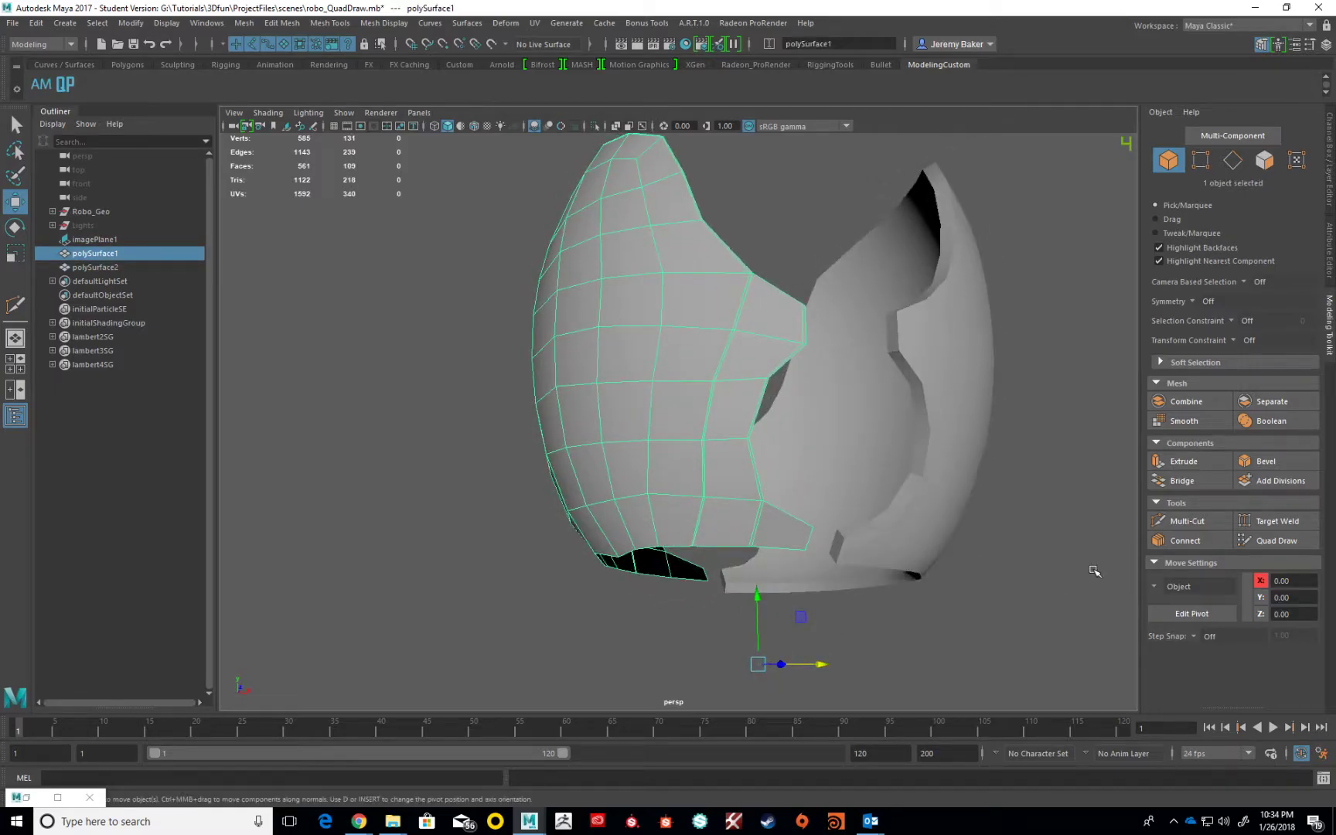
{"action": "left_click", "coordinate": [1208, 529]}
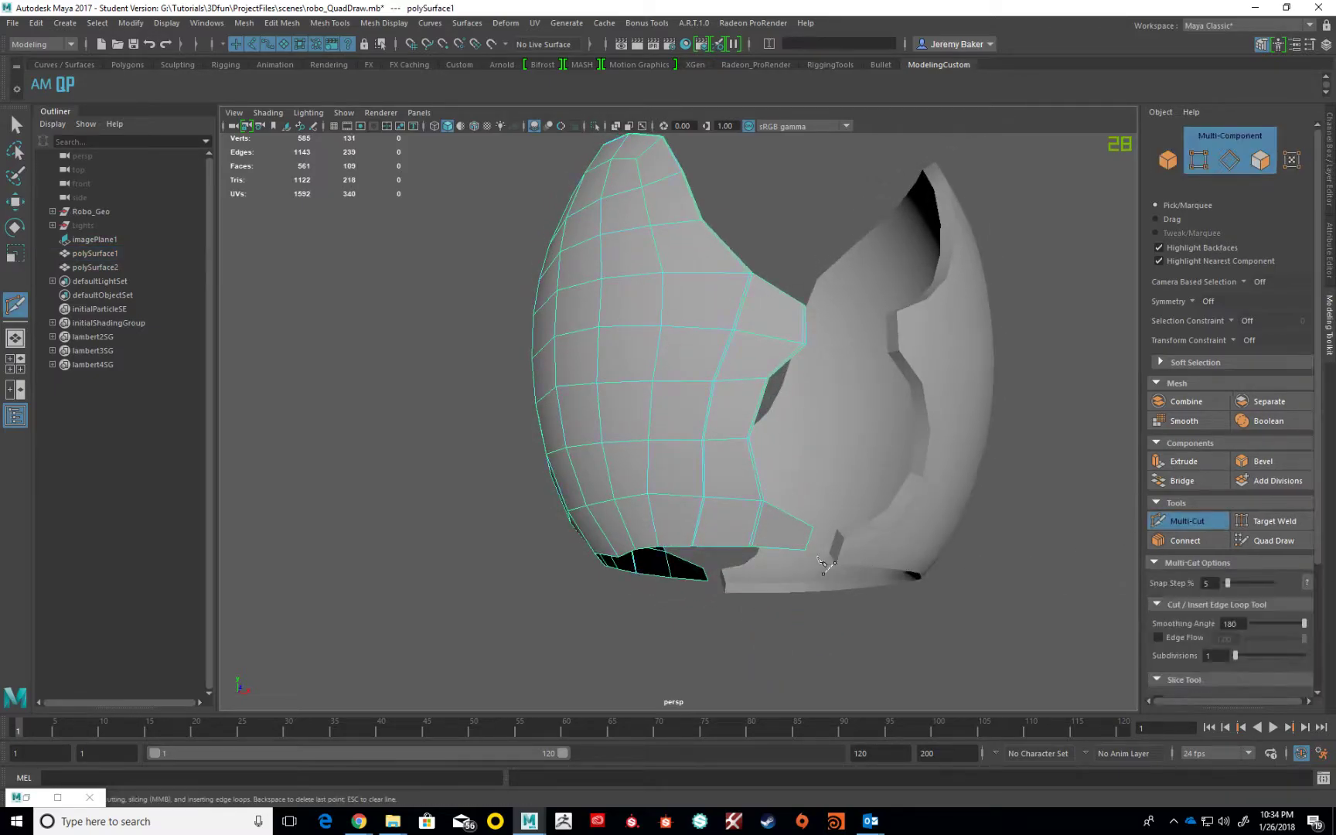
{"action": "left_click", "coordinate": [751, 543], "text": "ctrl"}
{"action": "scroll", "coordinate": [809, 577], "scroll_direction": "up", "scroll_amount": 1}
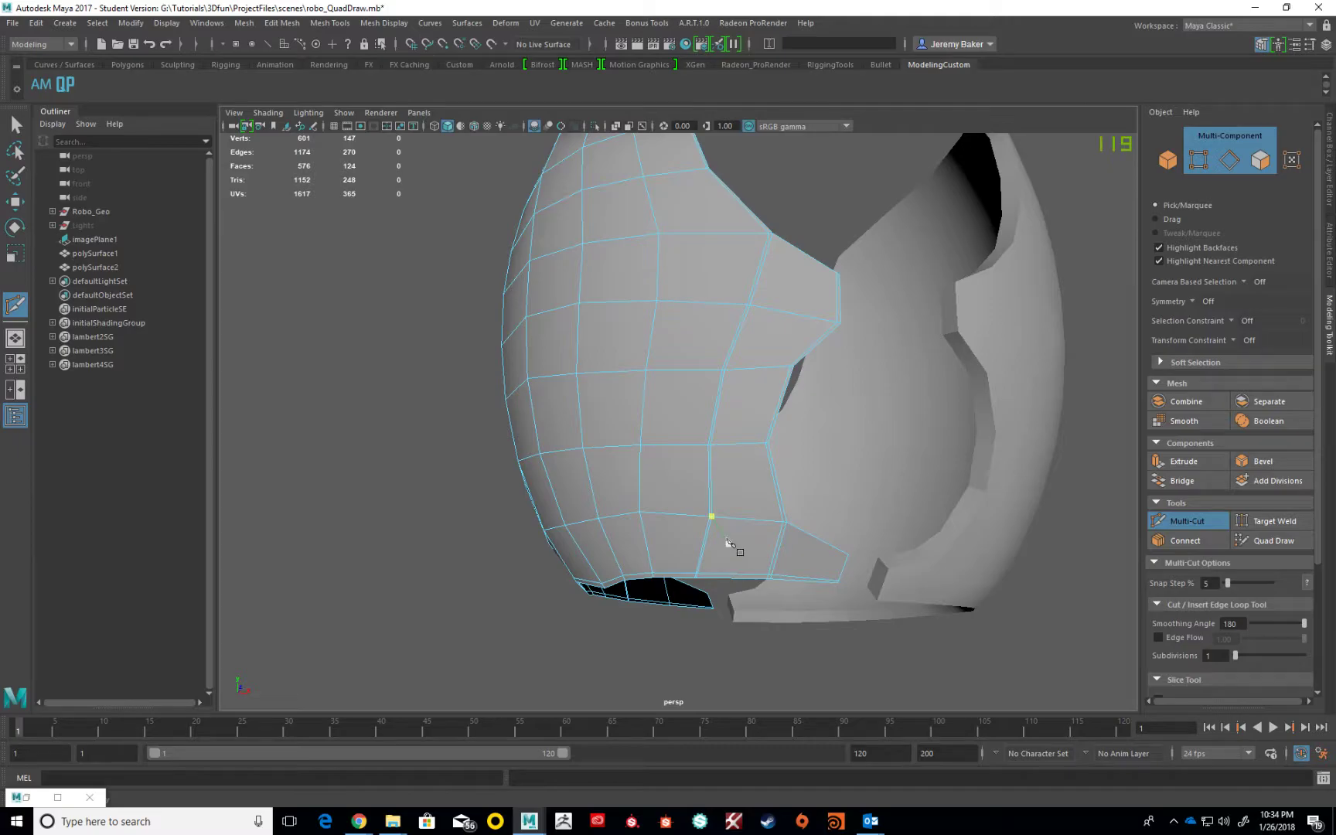
{"action": "scroll", "coordinate": [725, 528], "scroll_direction": "down", "scroll_amount": 1}
{"action": "middle_click_drag", "start_coordinate": [727, 518], "coordinate": [718, 530], "text": "alt"}
{"action": "left_click_drag", "start_coordinate": [724, 535], "coordinate": [744, 554], "text": "alt"}
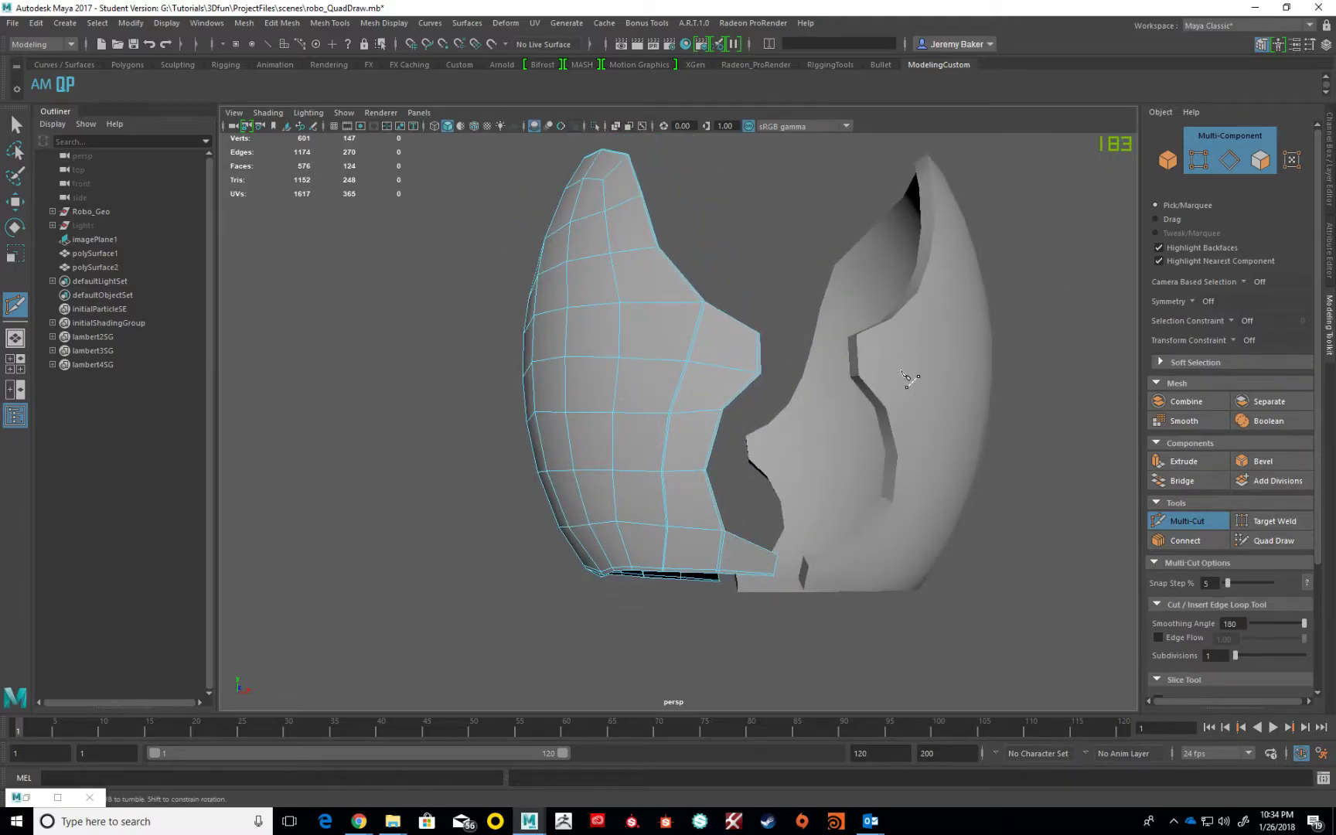
- Insert a horizontal Multi-Cut edge loop across polySurface1 near the upper edge of the pointed front tip
{"action": "key", "text": "w"}
{"action": "left_click_drag", "start_coordinate": [683, 365], "coordinate": [684, 371], "text": "alt"}
{"action": "middle_click_drag", "start_coordinate": [683, 371], "coordinate": [699, 399], "text": "alt"}
{"action": "scroll", "coordinate": [695, 393], "scroll_direction": "up", "scroll_amount": 3}
{"action": "scroll", "coordinate": [704, 381], "scroll_direction": "up", "scroll_amount": 4}
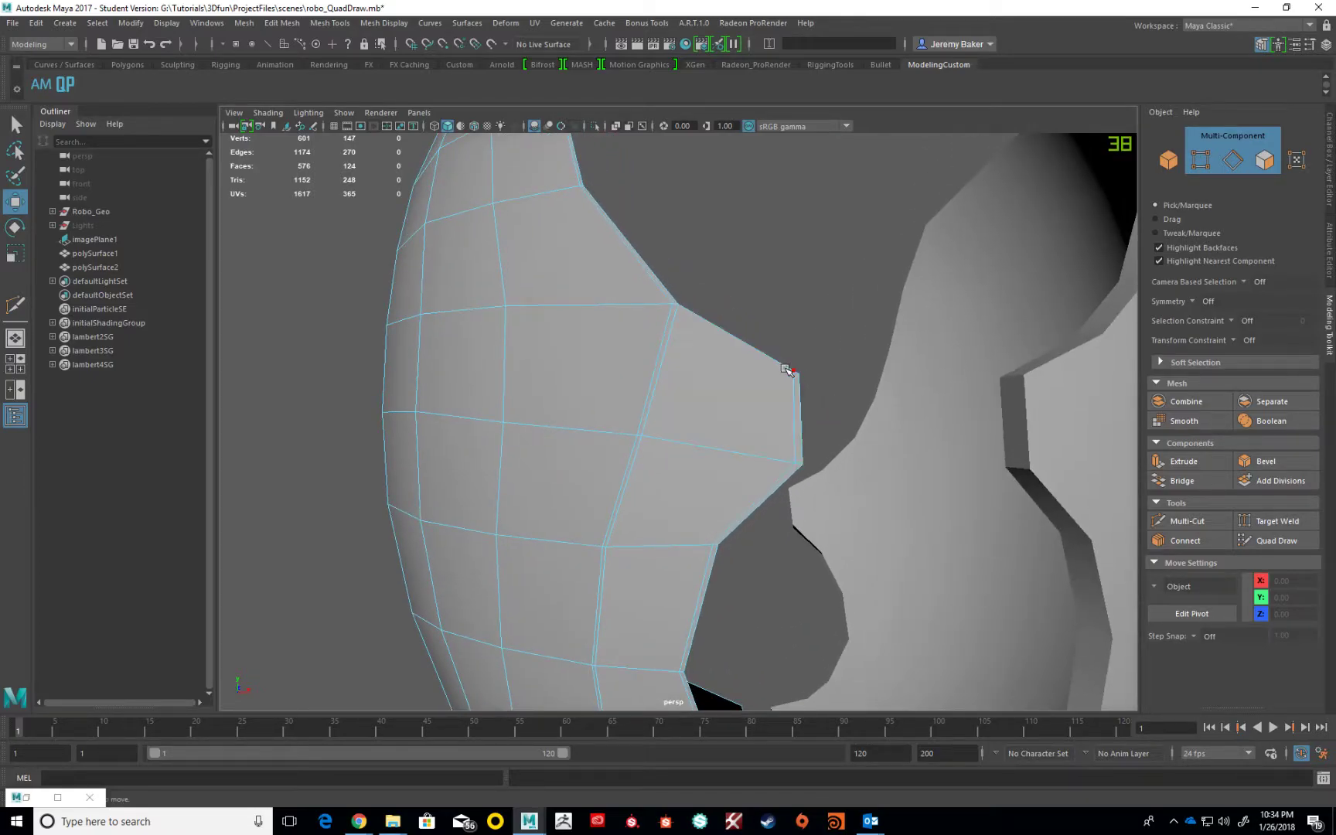
{"action": "left_click", "coordinate": [1187, 520]}
{"action": "key", "text": "Return"}
{"action": "left_click_drag", "start_coordinate": [730, 432], "coordinate": [664, 430], "text": "alt"}
{"action": "scroll", "coordinate": [784, 419], "scroll_direction": "down", "scroll_amount": 5}
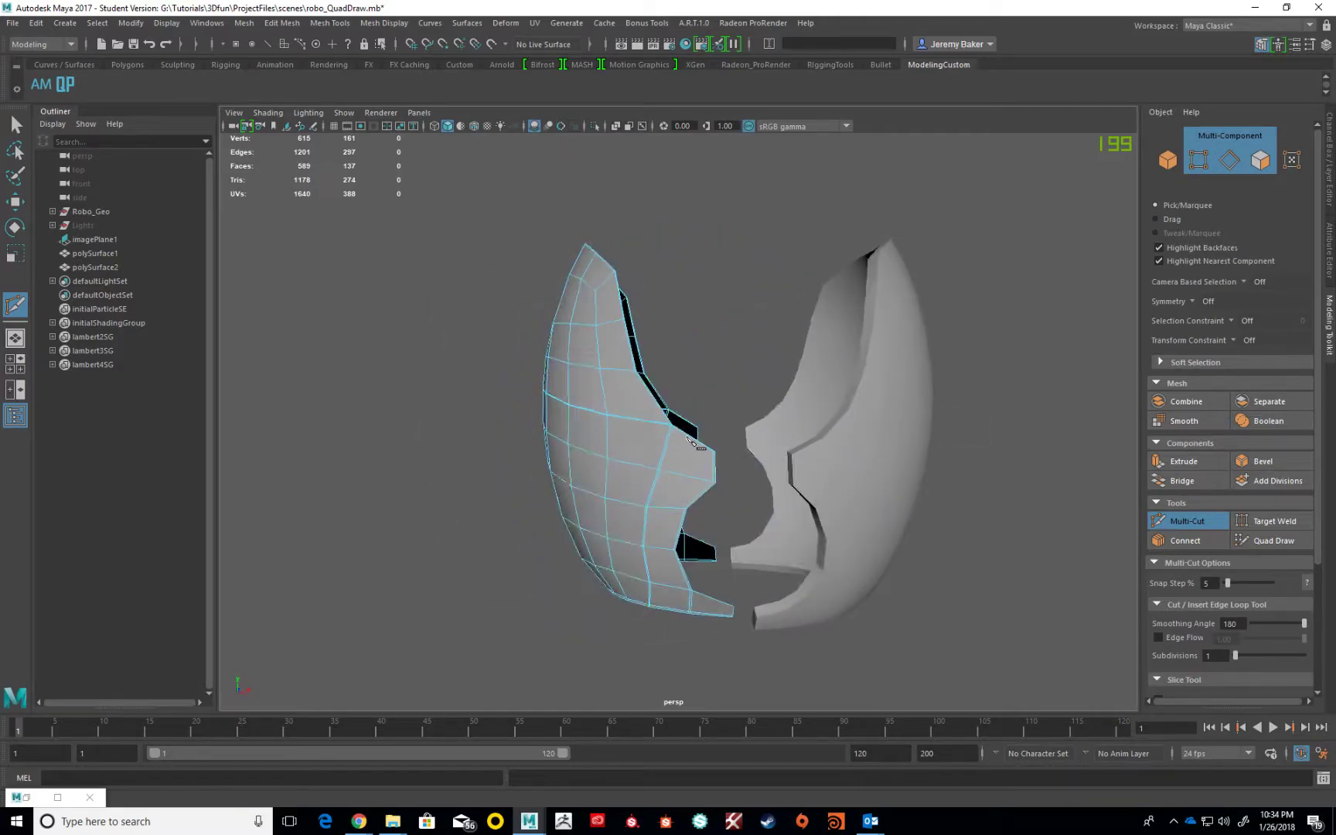
- Extrude all faces of polySurface1 to a local Z thickness of about 0.082 and display it in smooth preview
{"action": "key", "text": "w"}
{"action": "double_click", "coordinate": [638, 435]}
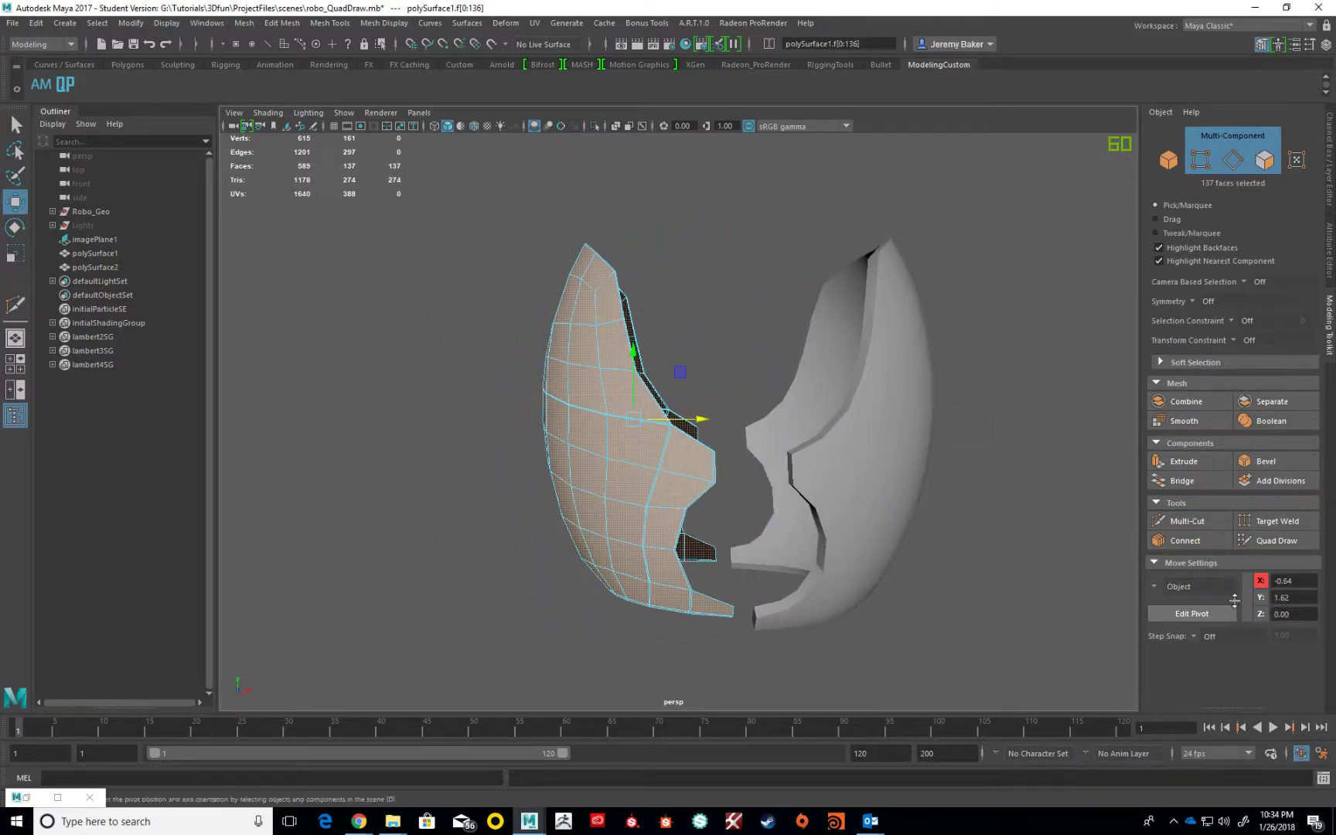
{"action": "left_click", "coordinate": [1183, 461]}
{"action": "left_click_drag", "start_coordinate": [724, 487], "coordinate": [644, 626], "text": "alt"}
{"action": "key", "text": "3"}
- Show polySurface2 in smooth preview too, deselect it, and examine the rims of both thick panels up close
{"action": "left_click", "coordinate": [781, 408]}
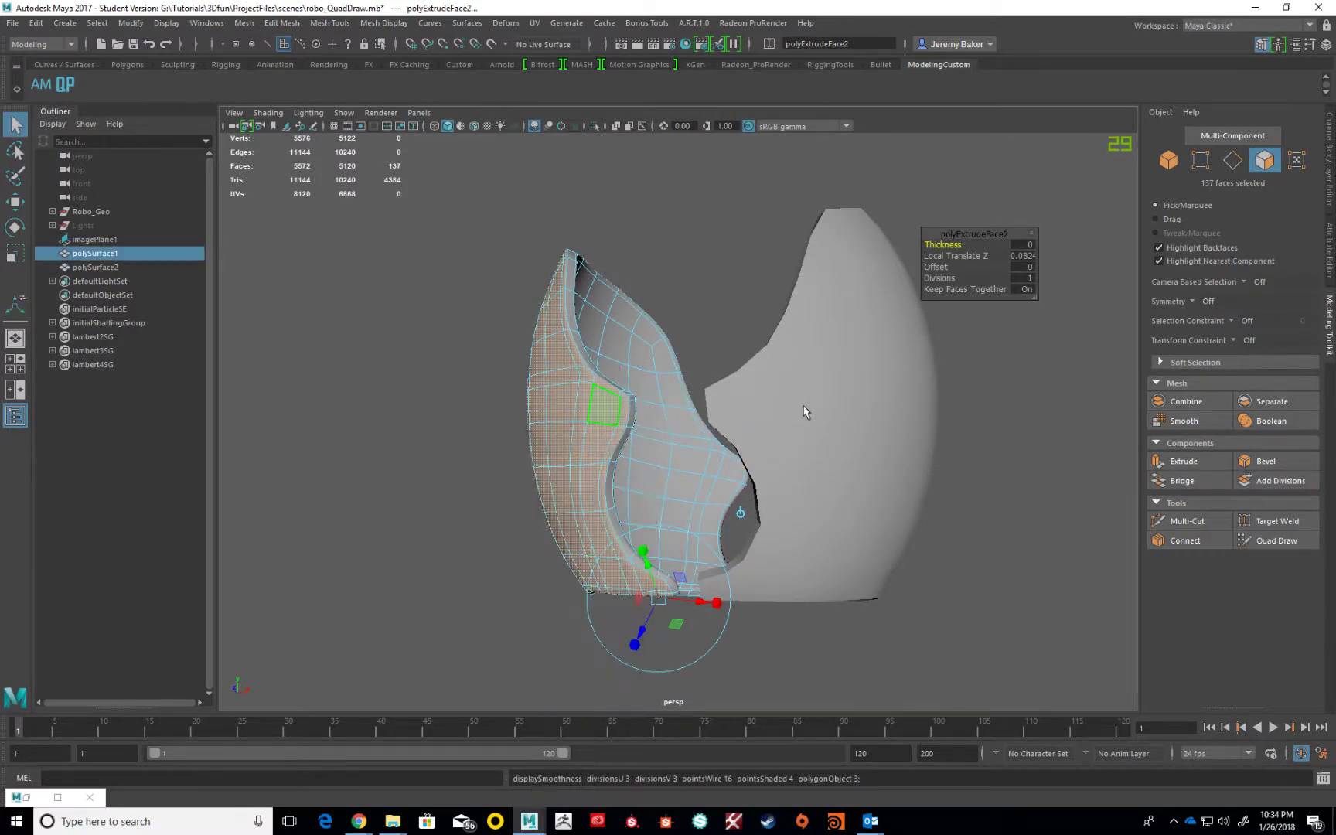
{"action": "key", "text": "3"}
{"action": "left_click", "coordinate": [700, 322]}
{"action": "left_click_drag", "start_coordinate": [700, 323], "coordinate": [731, 399], "text": "alt"}
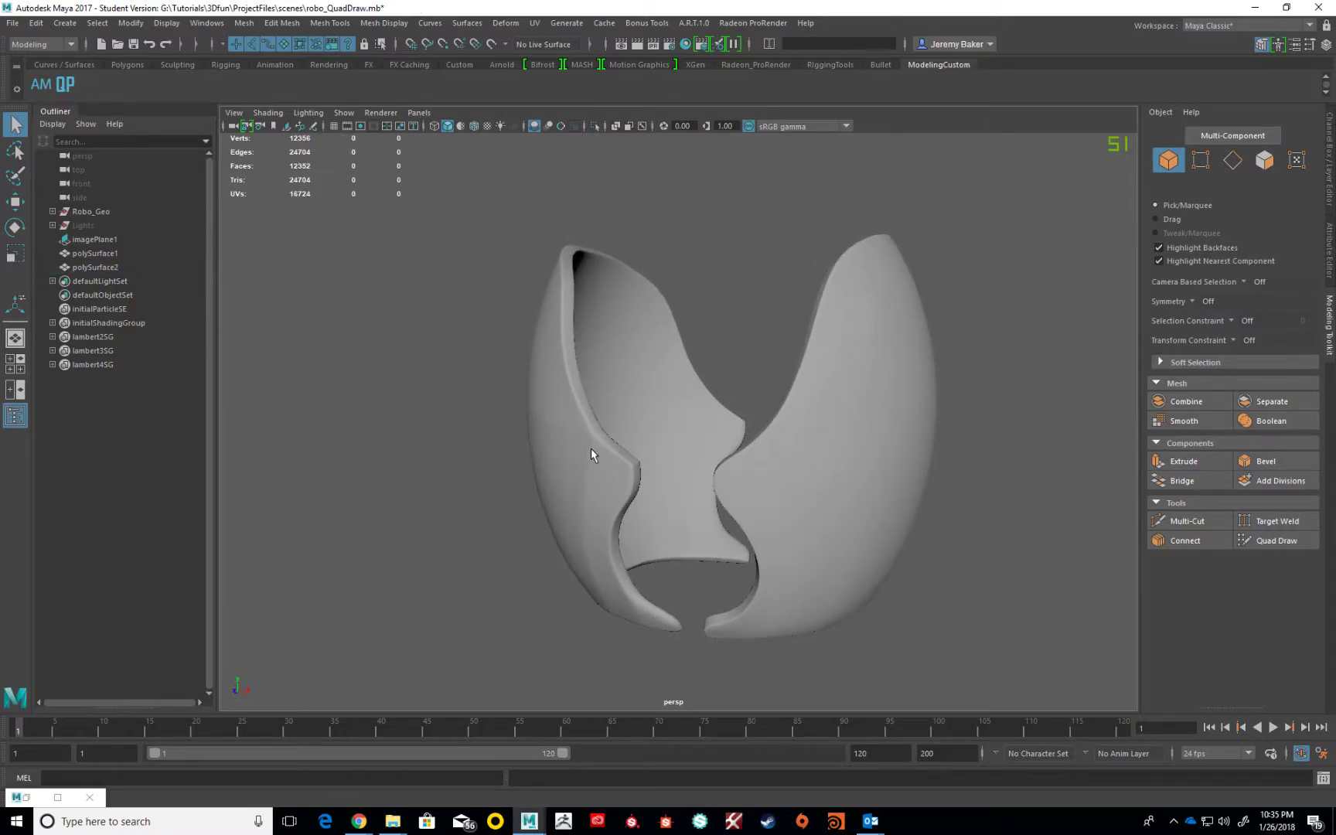
{"action": "left_click", "coordinate": [588, 513]}
{"action": "left_click", "coordinate": [507, 487]}
{"action": "mouse_move", "coordinate": [585, 485]}
{"action": "left_mouse_down", "text": "alt"}
{"action": "mouse_move", "coordinate": [673, 477]}
{"action": "mouse_move", "coordinate": [570, 465]}
{"action": "left_mouse_up", "text": "alt"}
{"action": "scroll", "coordinate": [664, 473], "scroll_direction": "up", "scroll_amount": 3}
{"action": "scroll", "coordinate": [644, 459], "scroll_direction": "up", "scroll_amount": 1}
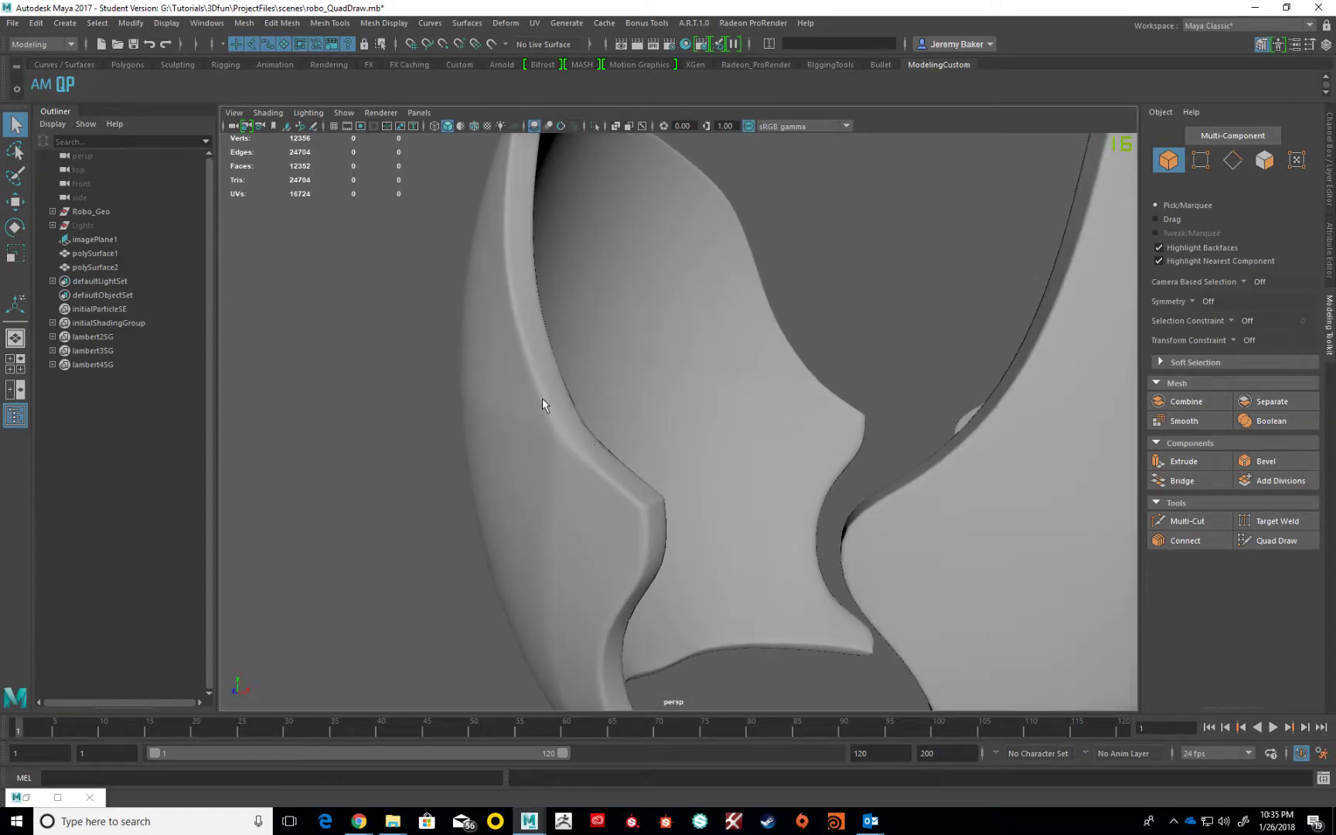
- Return polySurface1 and polySurface2 to unsmoothed display, frame both panels and deselect them
{"action": "left_click", "coordinate": [561, 436]}
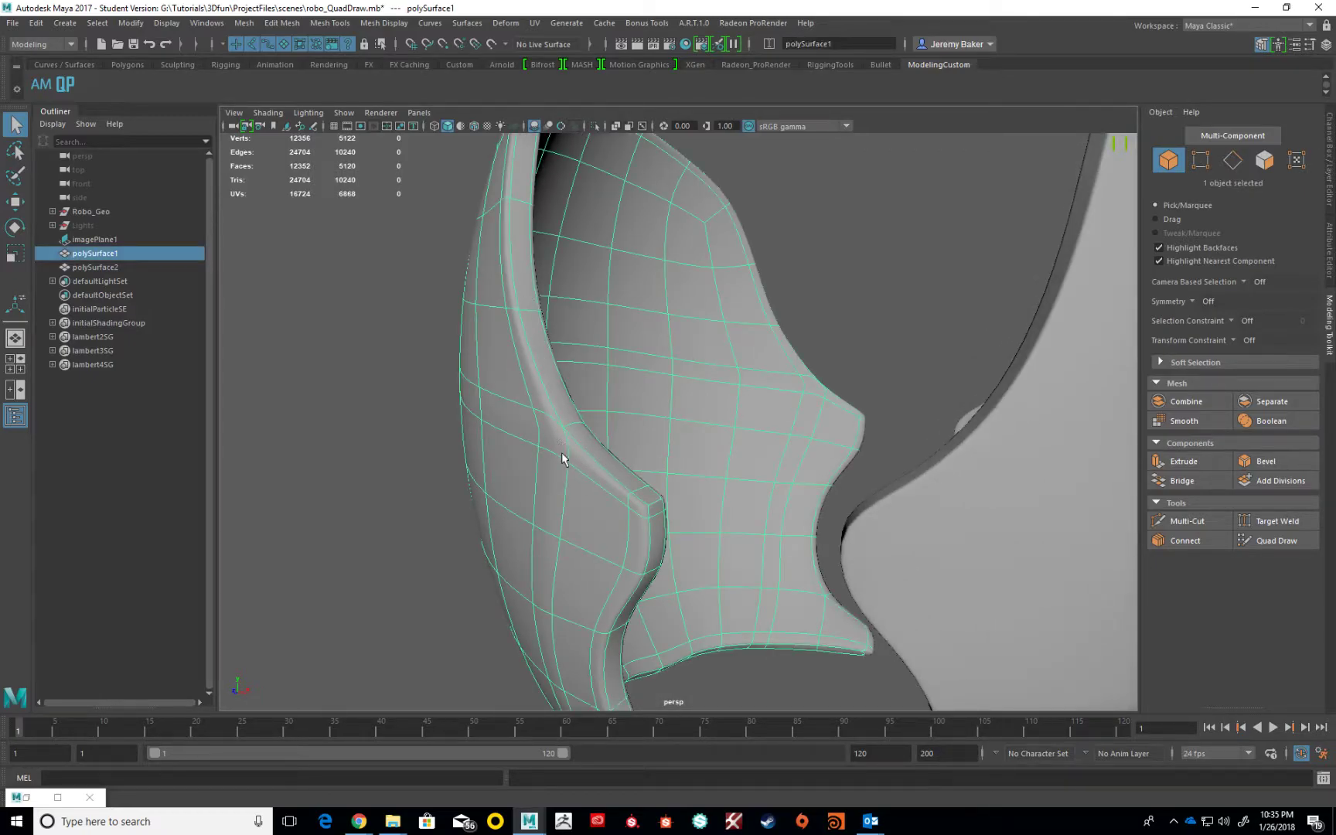
{"action": "key", "text": "1"}
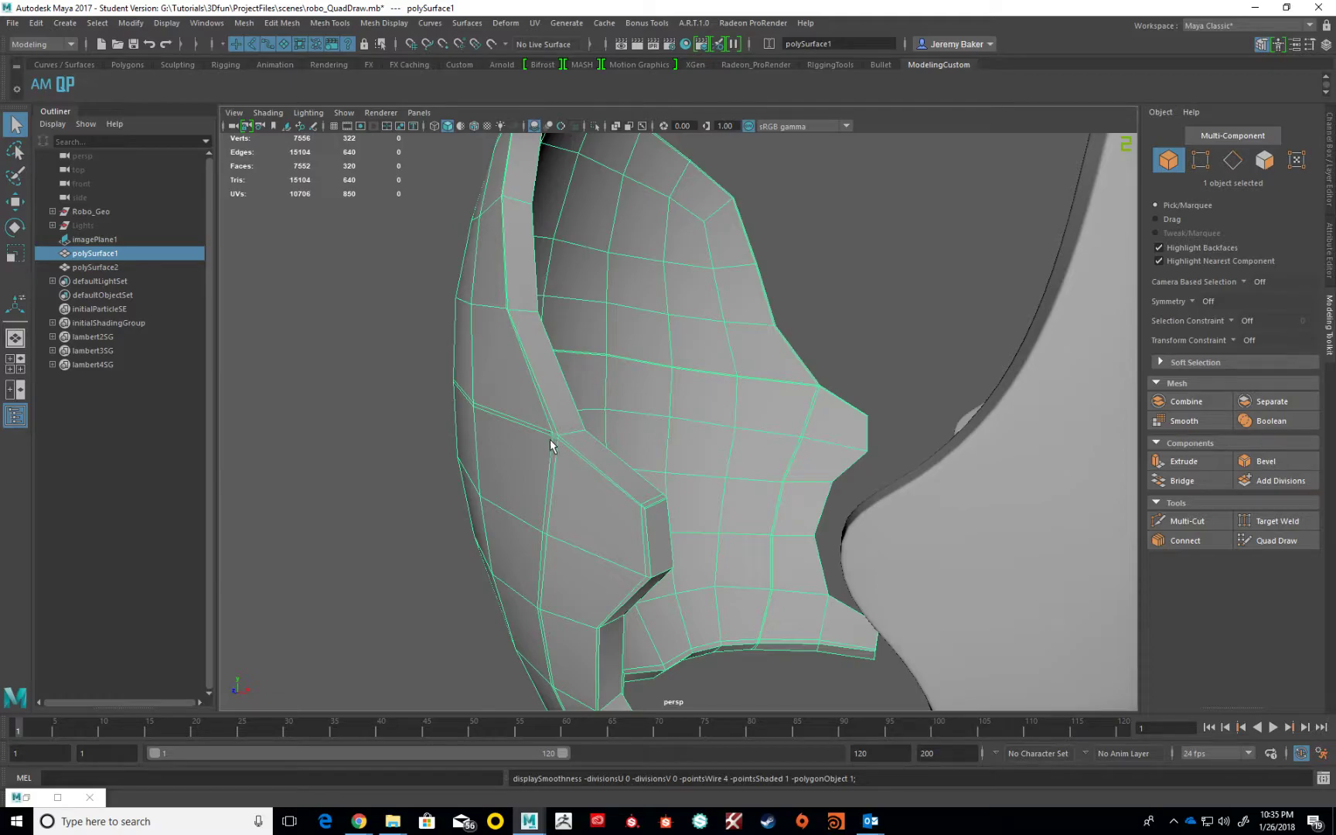
{"action": "left_click", "coordinate": [897, 537], "text": "shift"}
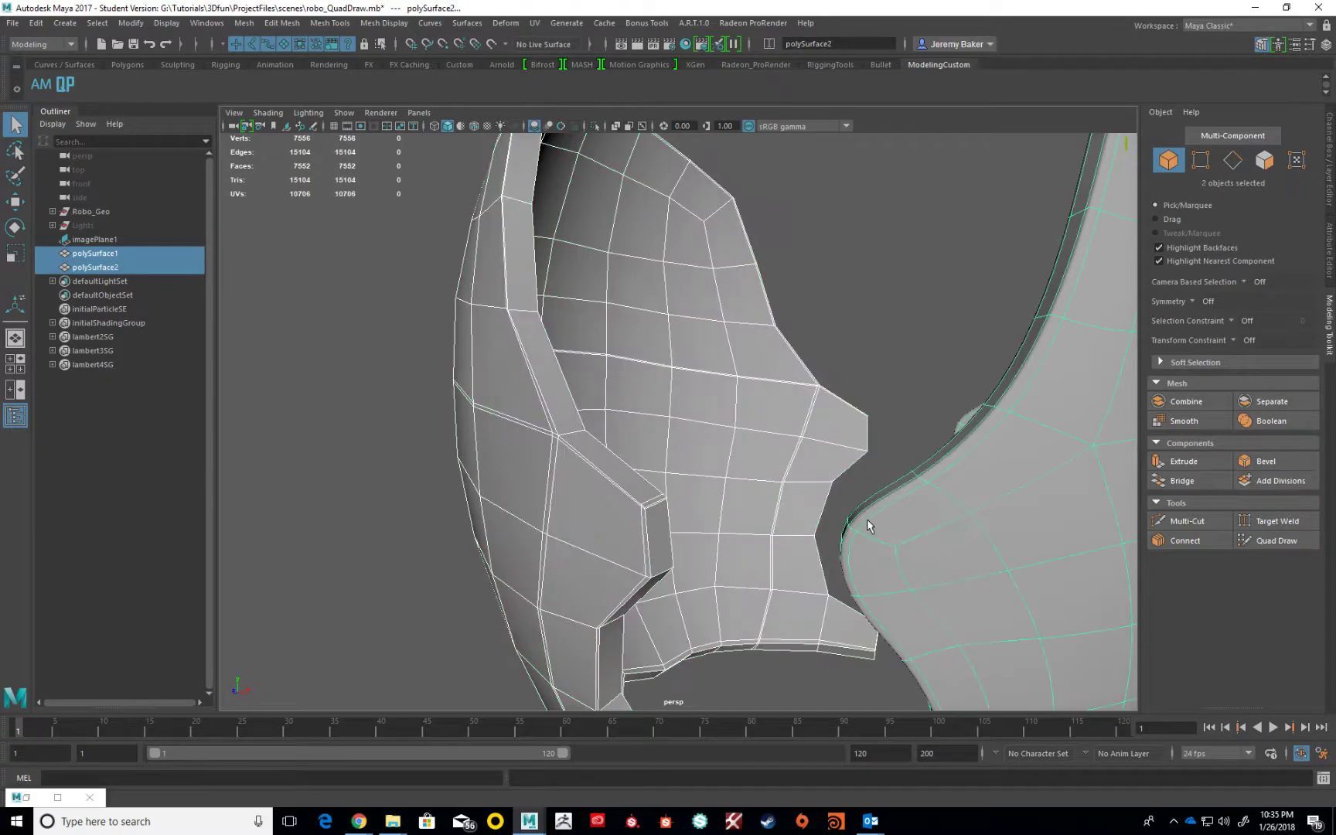
{"action": "key", "text": "f"}
{"action": "key", "text": "1"}
{"action": "left_click", "coordinate": [845, 502]}
{"action": "left_click", "coordinate": [820, 458]}
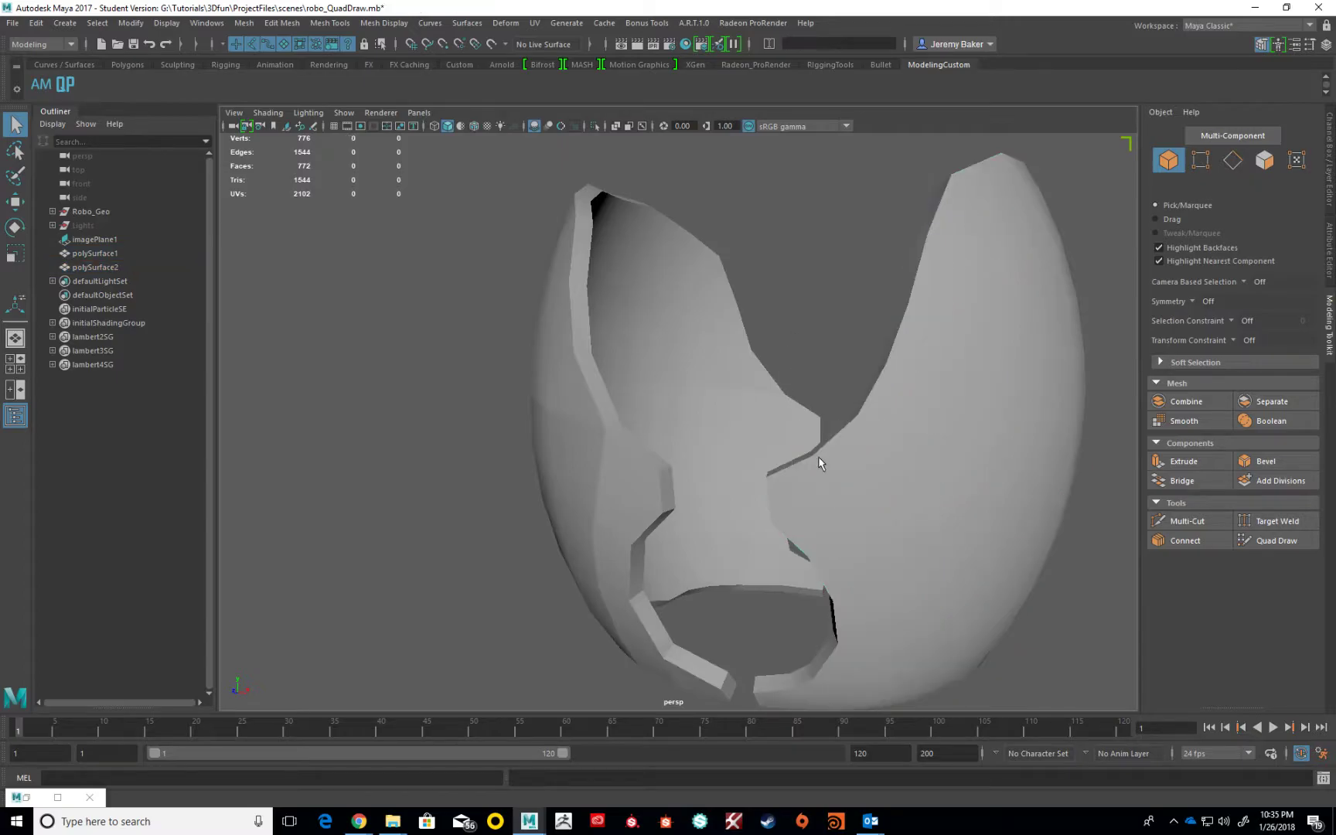
- Examine the wireframe of polySurface2 from all sides in unsmoothed display, and select polySurface1 to compare its topology
{"action": "left_click", "coordinate": [835, 477]}
{"action": "scroll", "coordinate": [814, 475], "scroll_direction": "down", "scroll_amount": 2}
{"action": "left_click_drag", "start_coordinate": [813, 474], "coordinate": [598, 483], "text": "alt"}
{"action": "scroll", "coordinate": [819, 469], "scroll_direction": "down", "scroll_amount": 2}
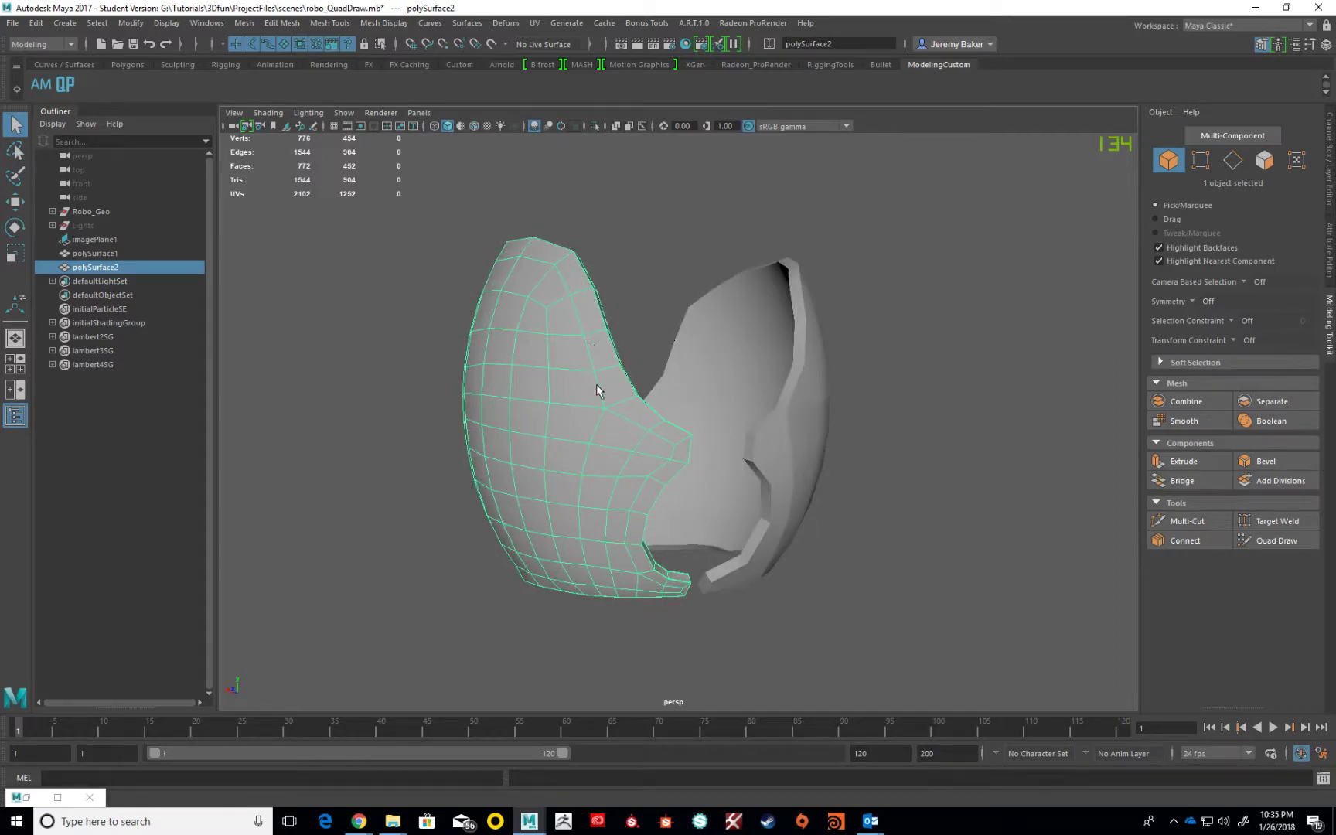
{"action": "left_click_drag", "start_coordinate": [674, 441], "coordinate": [651, 433], "text": "alt"}
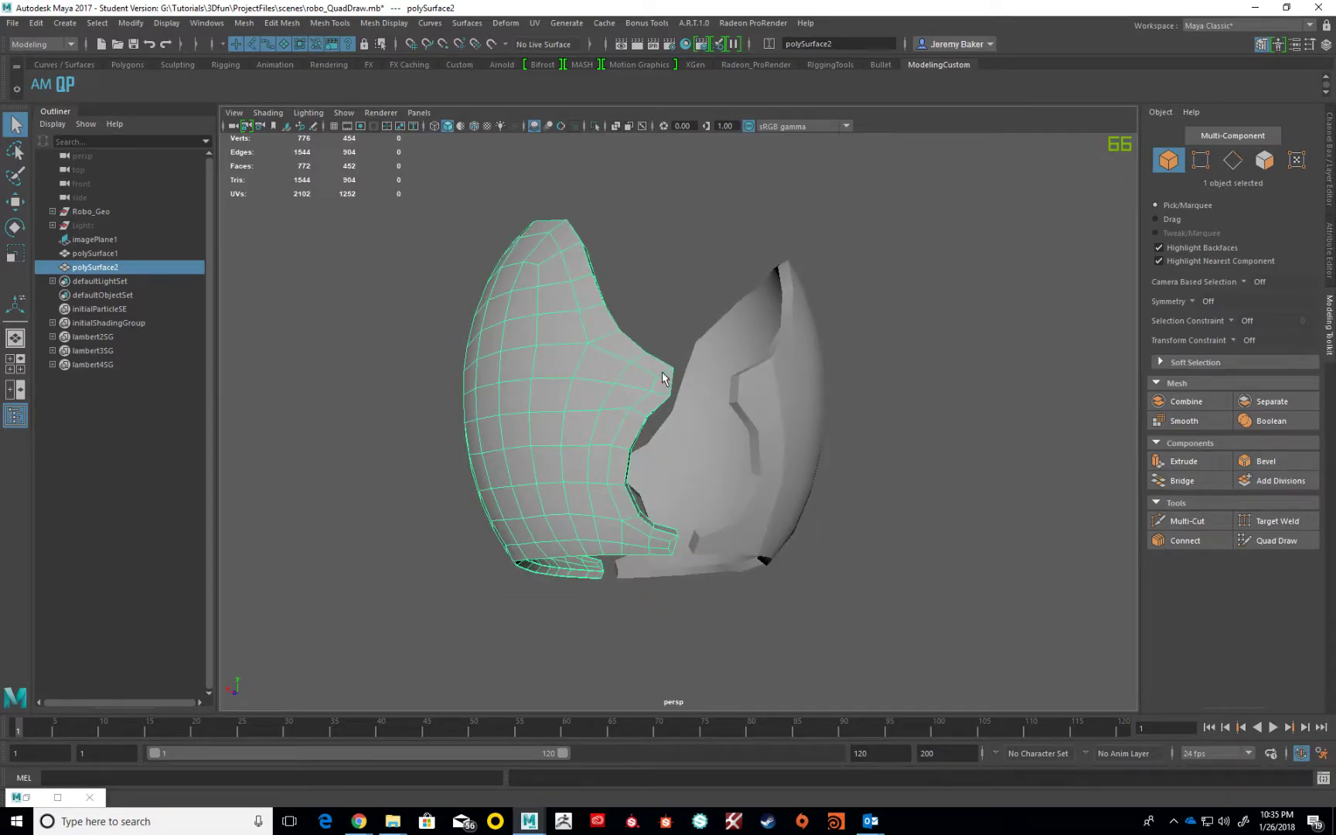
{"action": "left_click_drag", "start_coordinate": [556, 558], "coordinate": [676, 557], "text": "alt"}
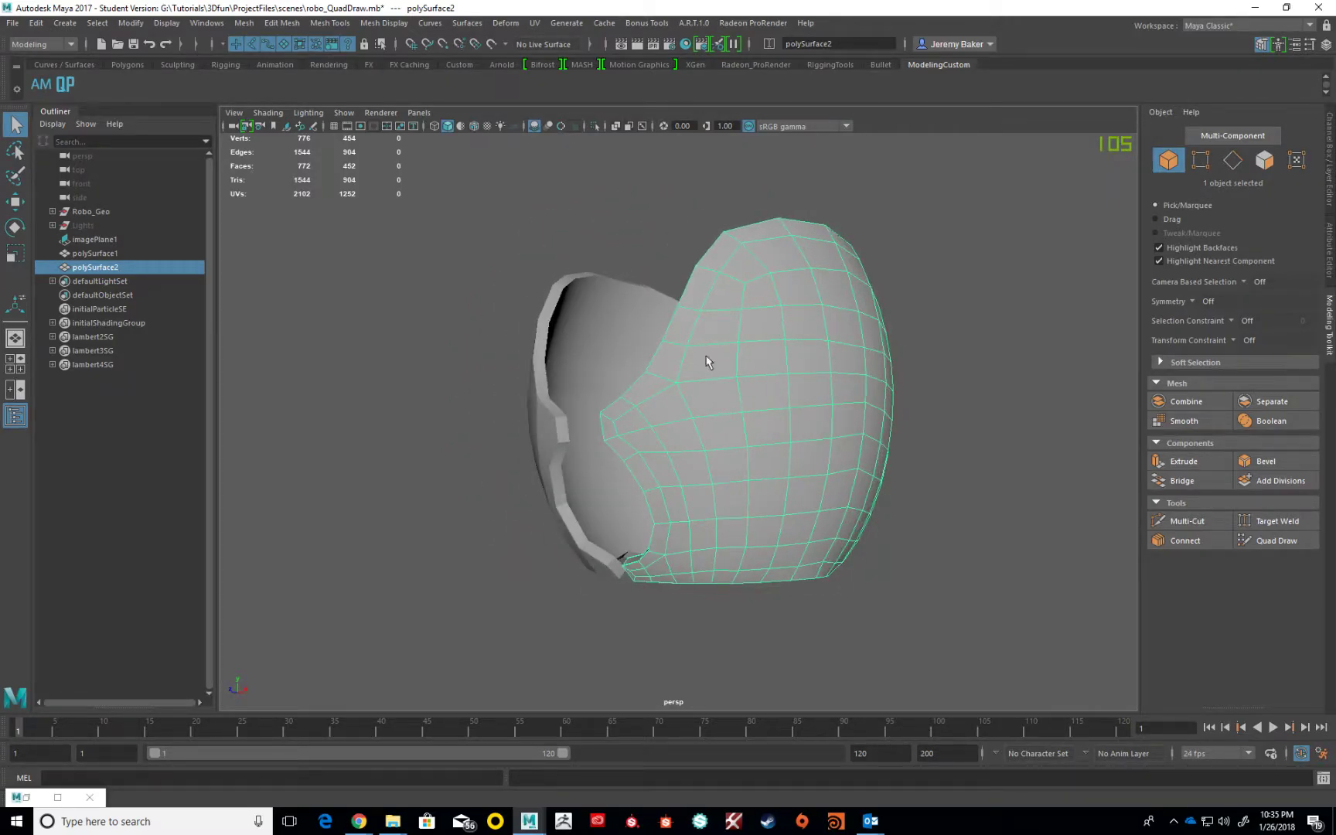
{"action": "left_click_drag", "start_coordinate": [821, 275], "coordinate": [796, 438], "text": "alt"}
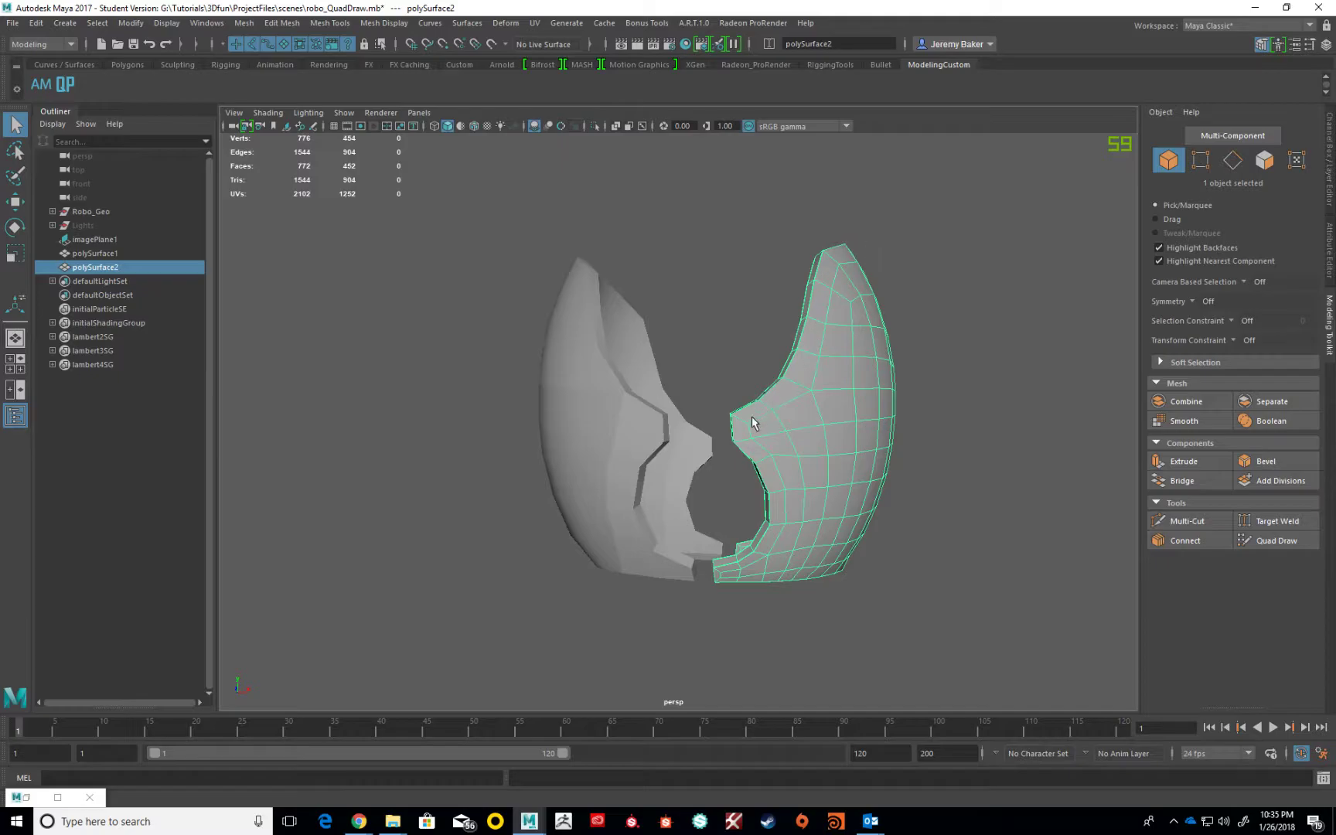
{"action": "left_click_drag", "start_coordinate": [707, 526], "coordinate": [685, 431], "text": "alt"}
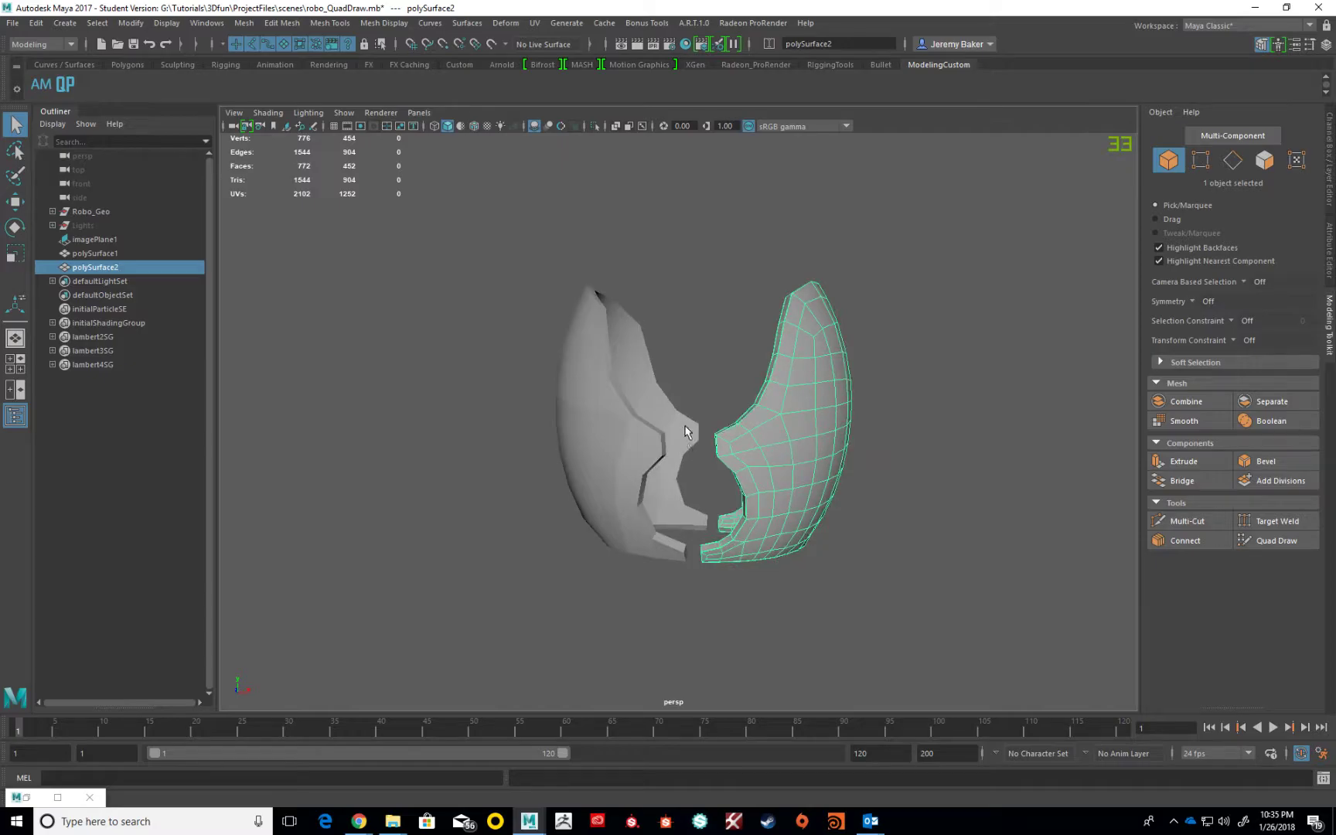
{"action": "left_click", "coordinate": [685, 434]}
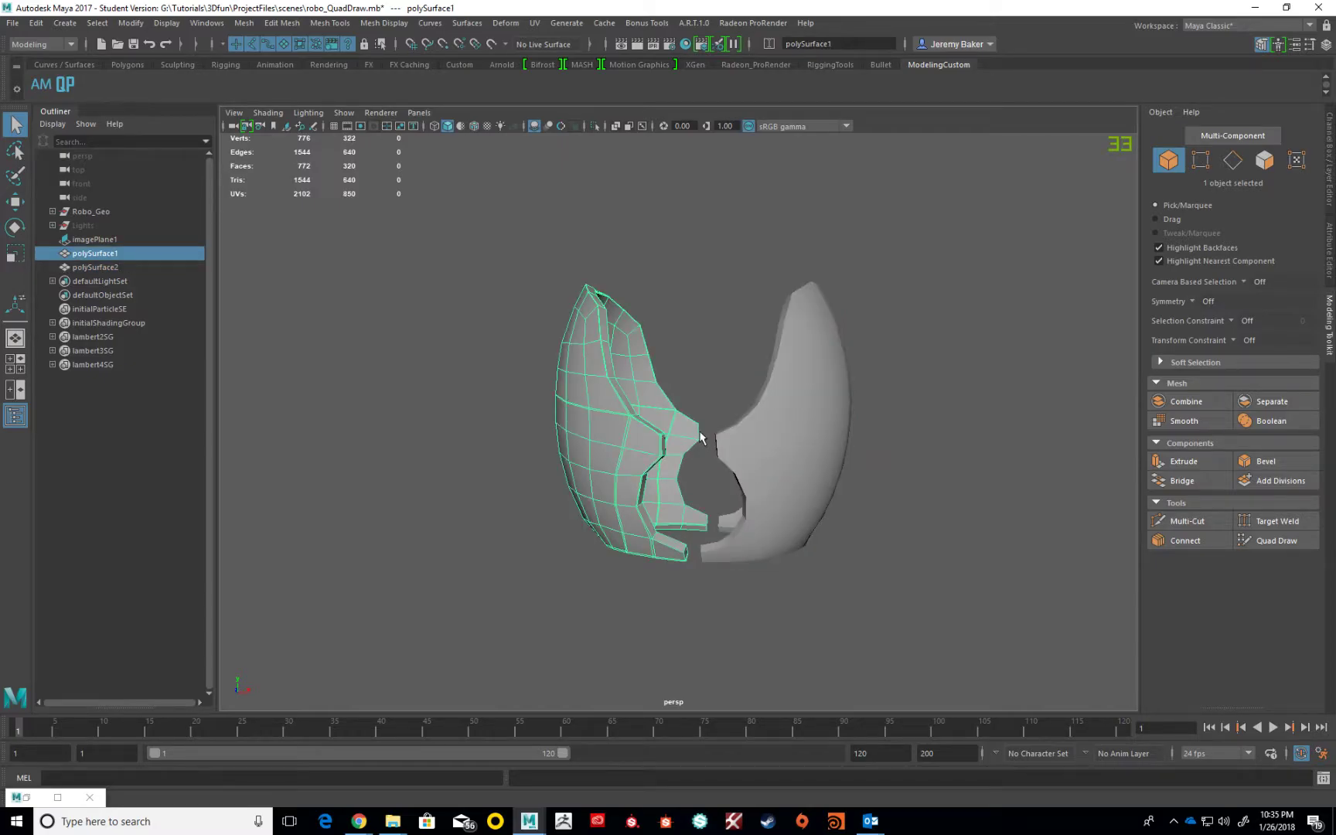